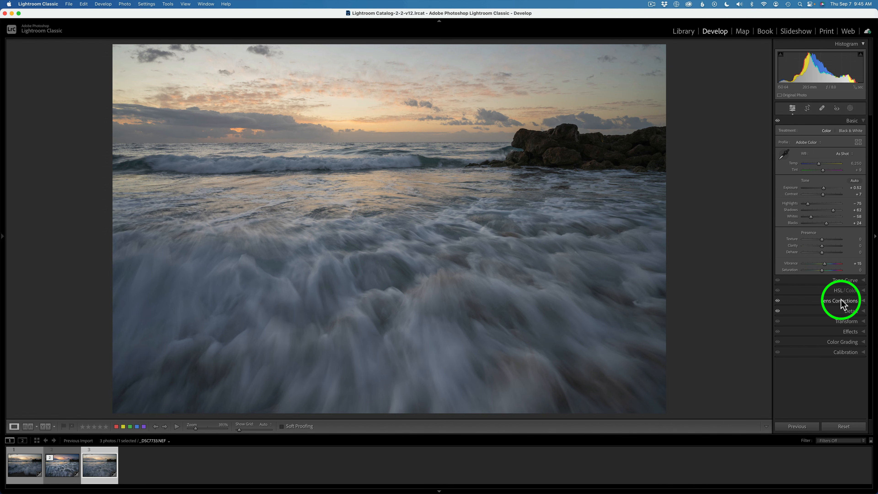
Review the Lens Corrections and Detail panel settings of the seascape photo.
click(840, 301)
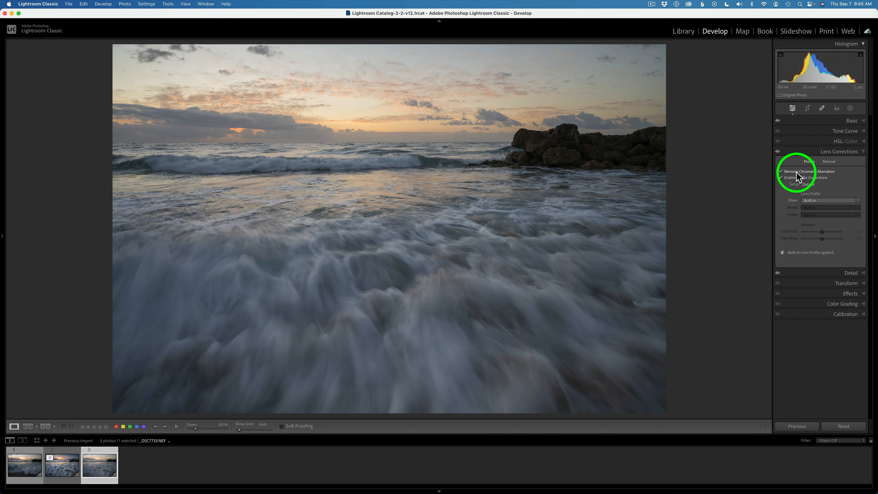
click(803, 153)
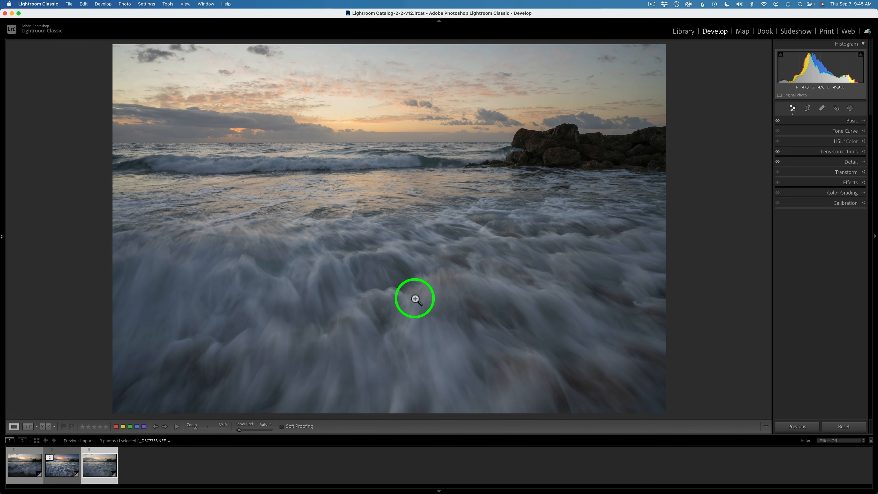
click(849, 161)
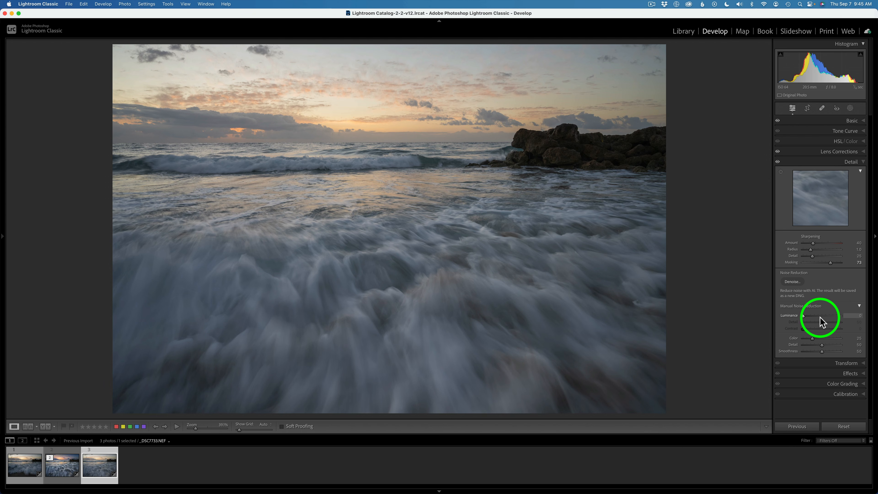
click(850, 162)
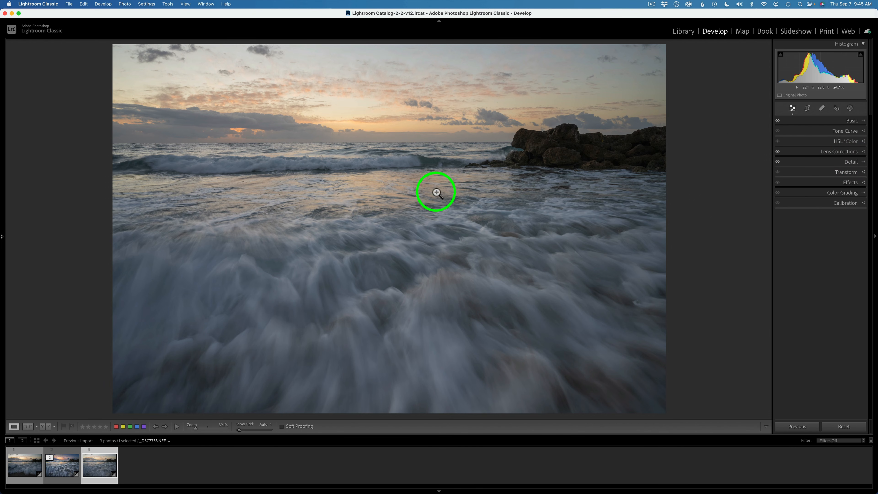
Open the photo in Adobe Photoshop 2023 for editing.
right_click(440, 212)
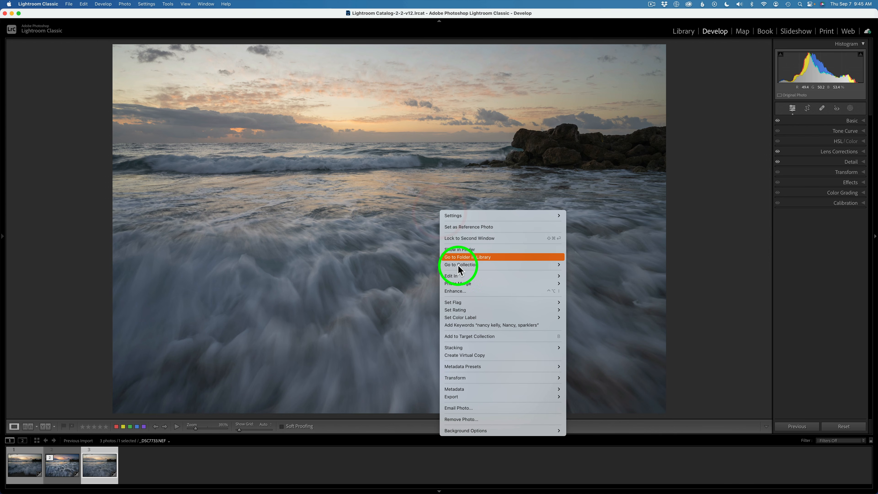
mouse_move(466, 276)
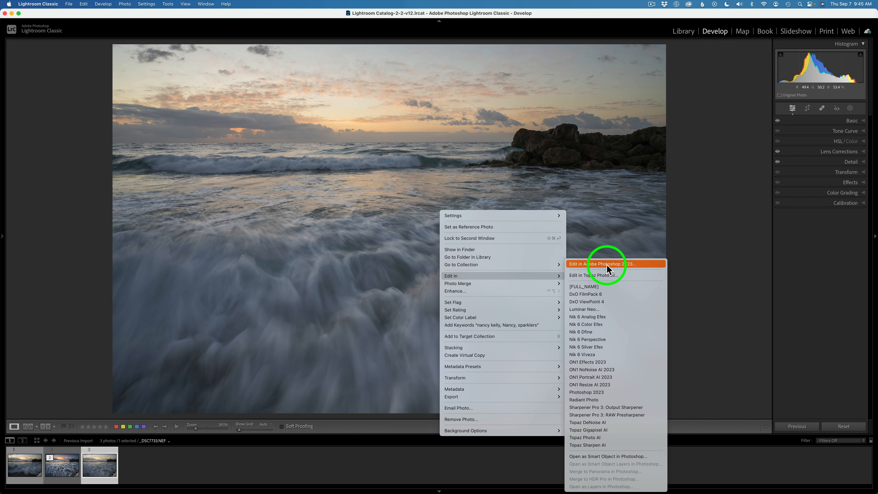
click(689, 242)
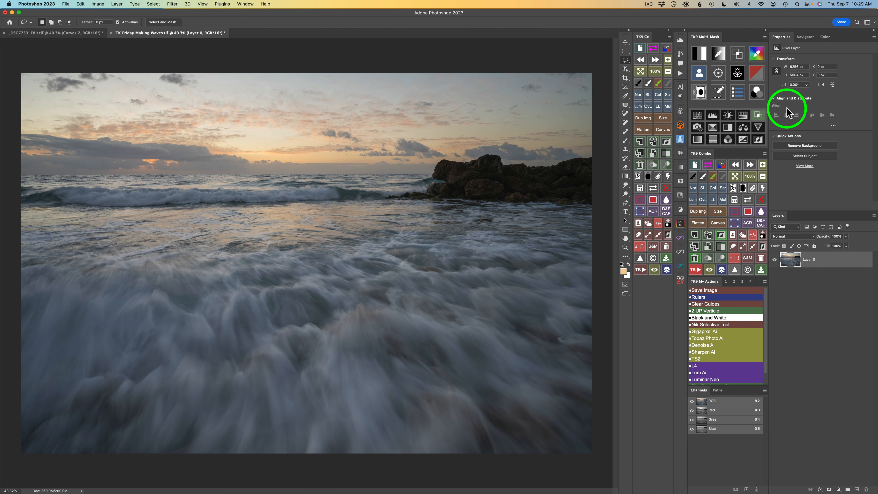
Generate a midtones luminosity mask and save it as a channel named Mids 3.
click(701, 56)
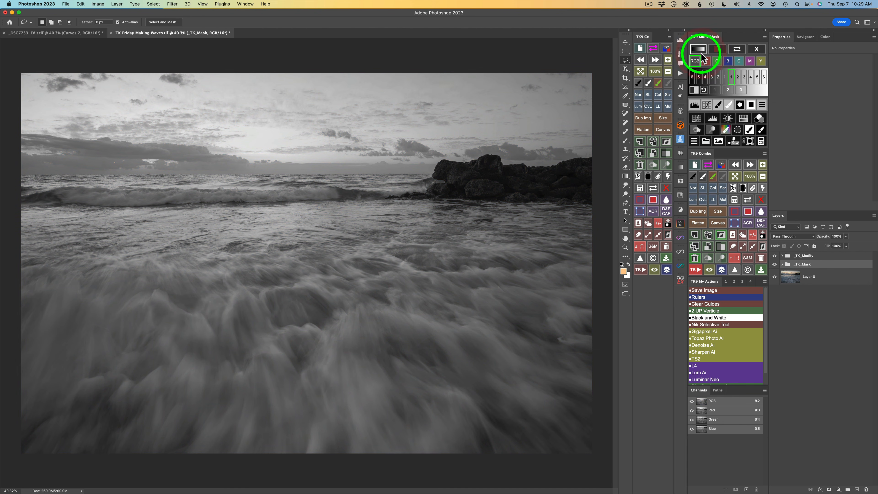
click(740, 91)
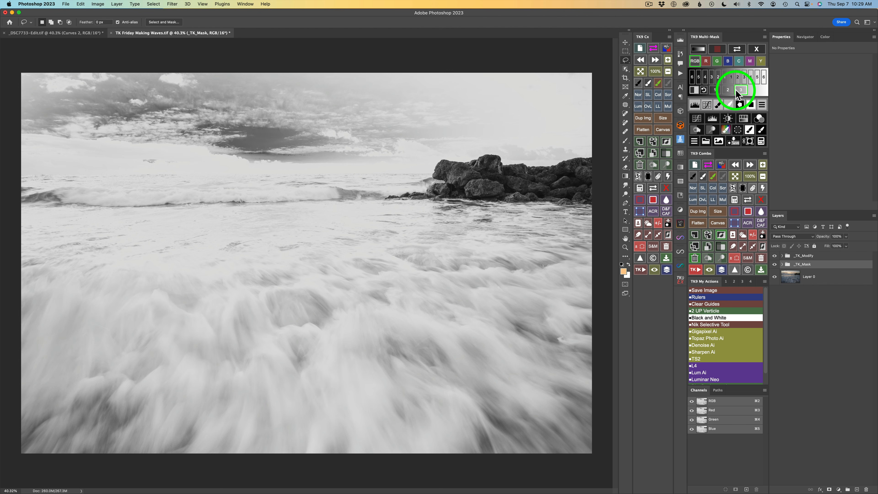
click(733, 141)
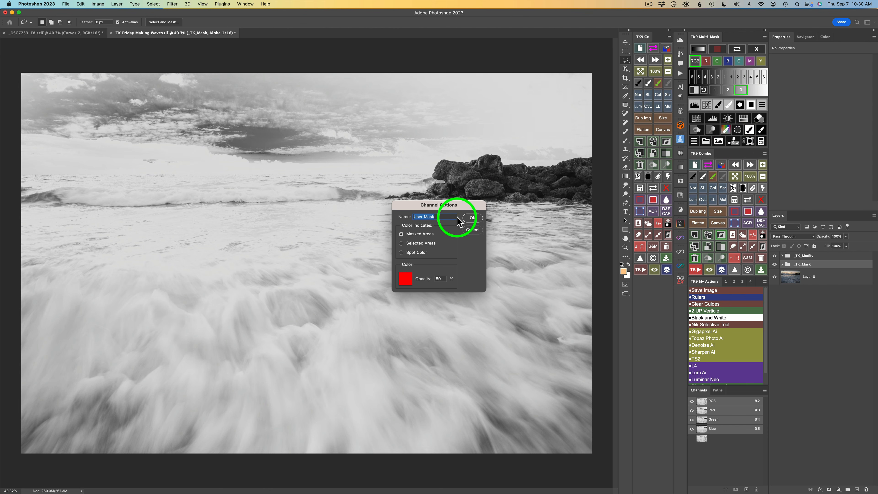
text(Mids 3)
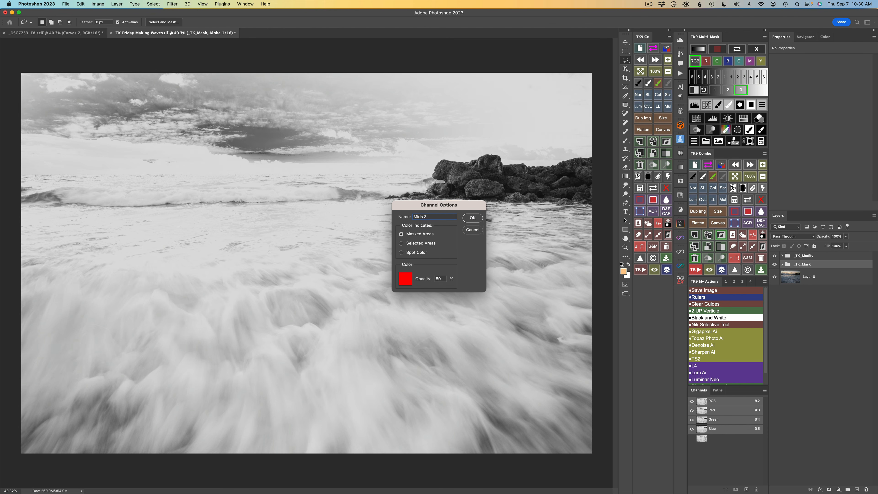
click(472, 217)
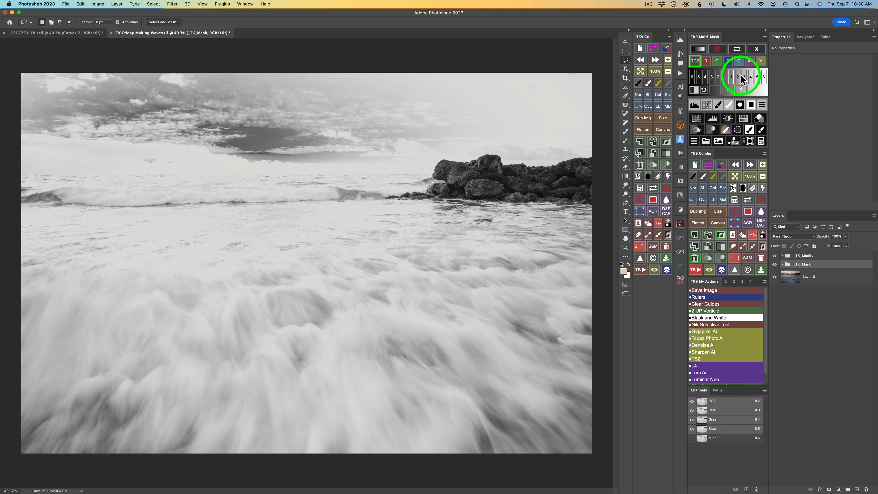
click(756, 49)
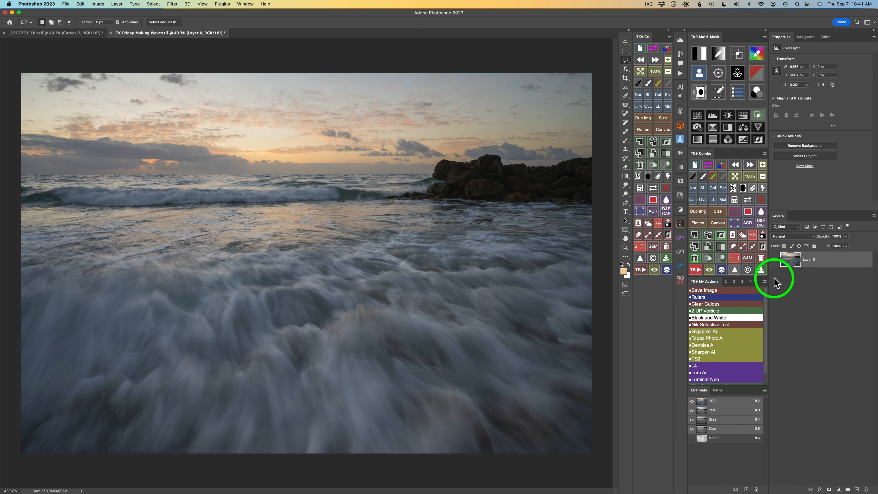
Save Sky and Foreground selection channels from the image.
click(742, 235)
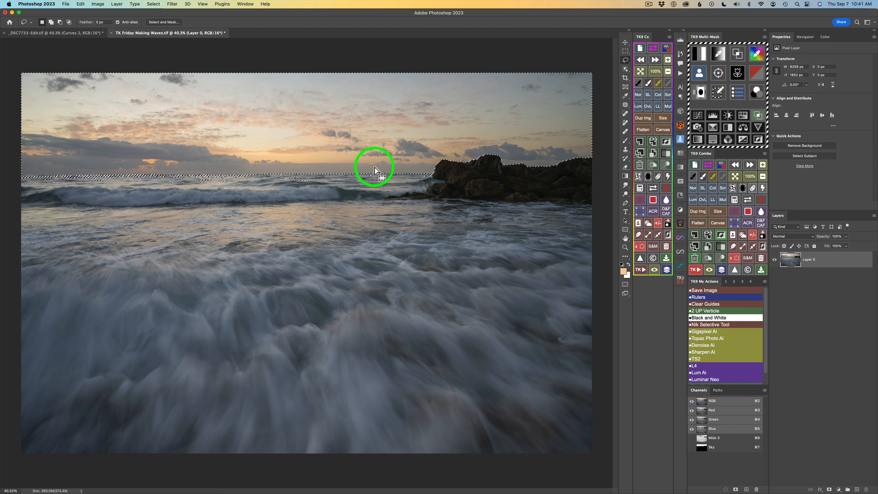
click(742, 235)
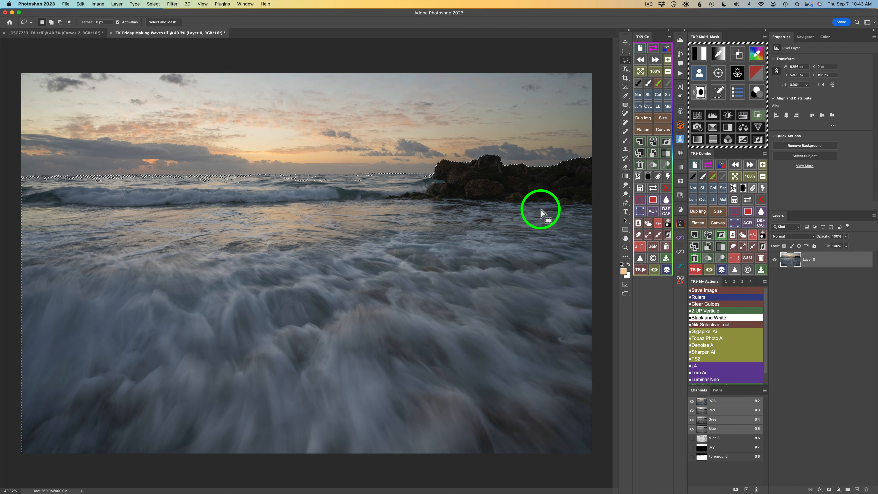
Add a Color Grading (TK) curves adjustment layer with the Mids 3 channel loaded as its layer mask.
click(696, 126)
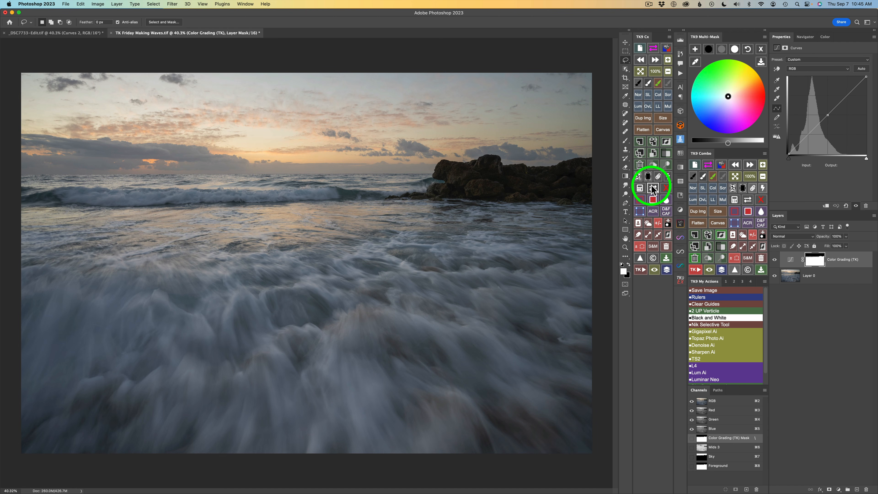
click(640, 187)
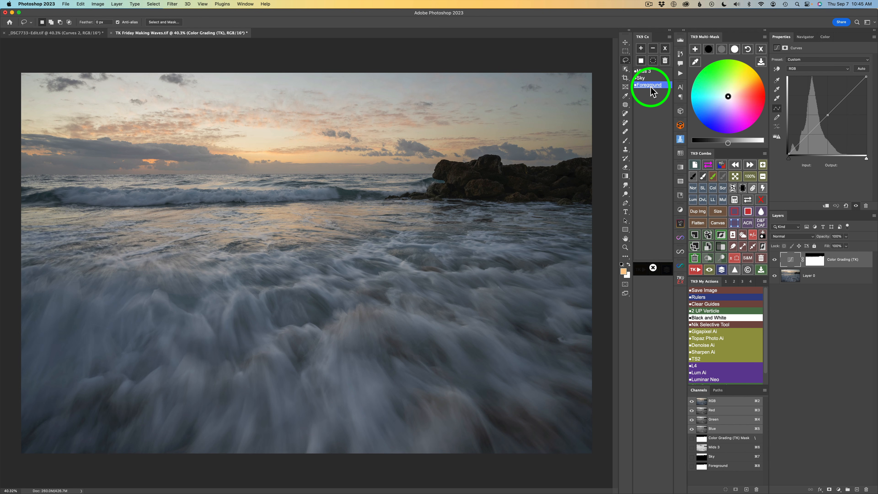
click(646, 73)
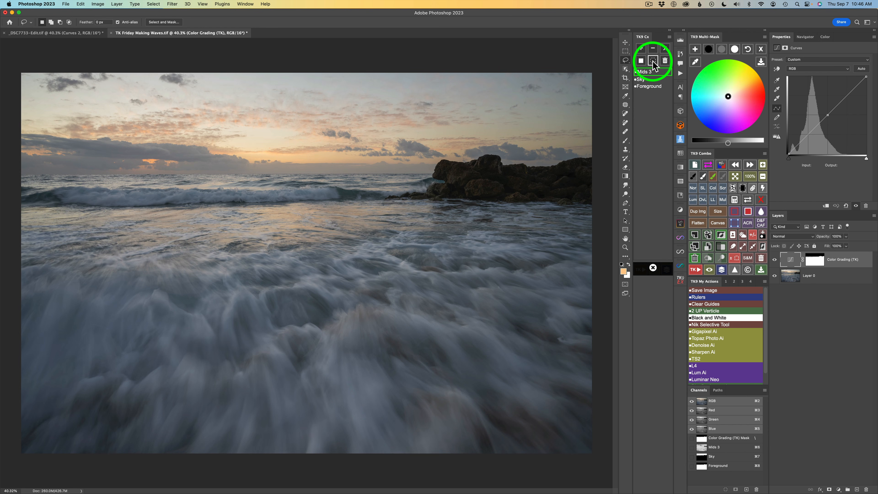
click(665, 50)
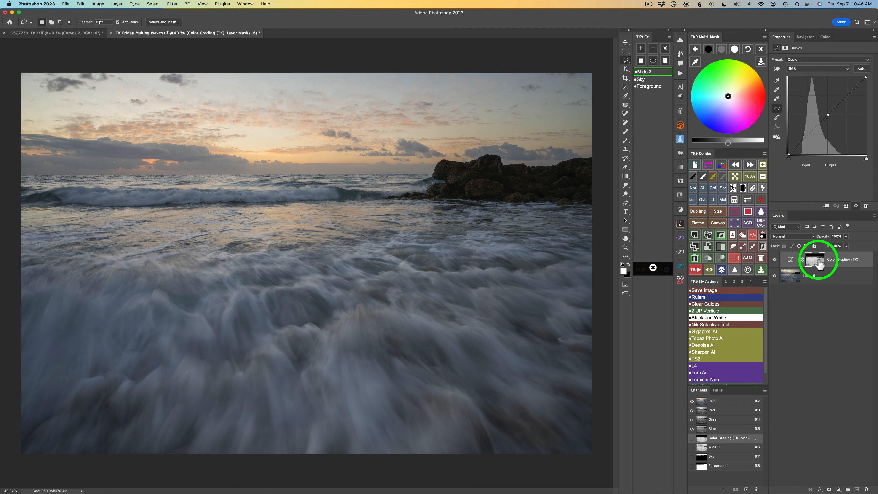
click(748, 201)
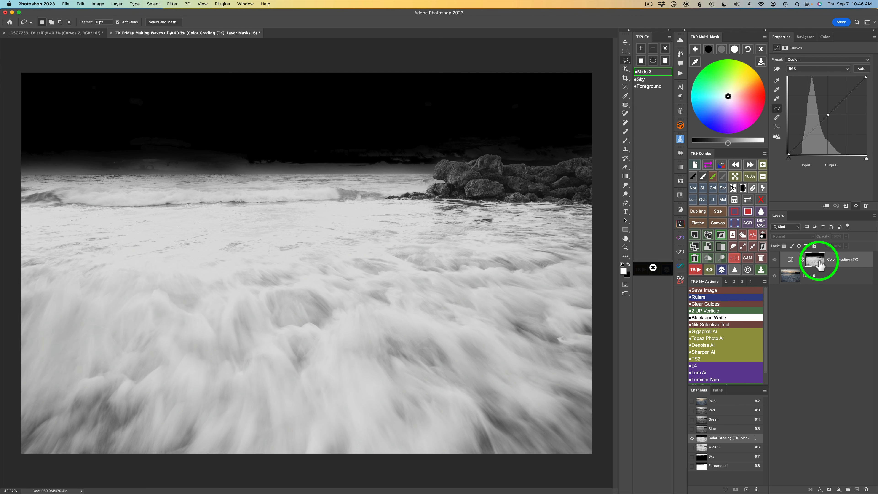
click(747, 201)
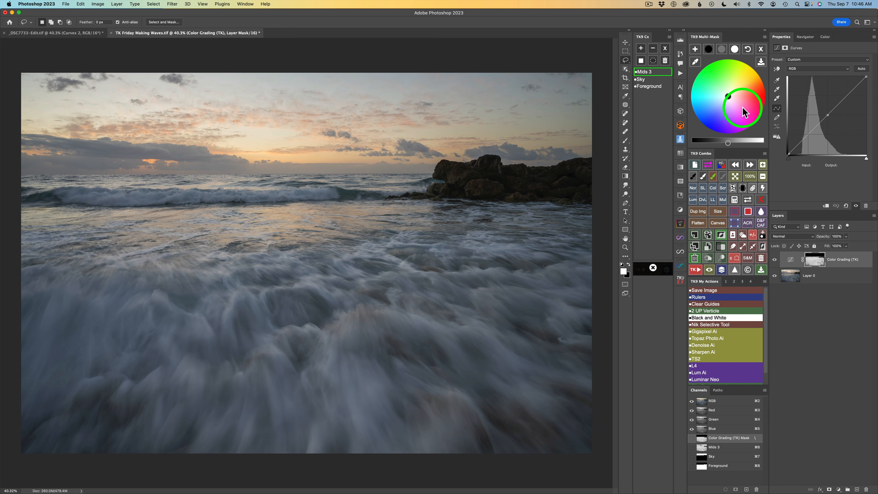
Set the curve's black, midtone and white points with the tone slider to brightness 20, 24 and 38.
click(712, 55)
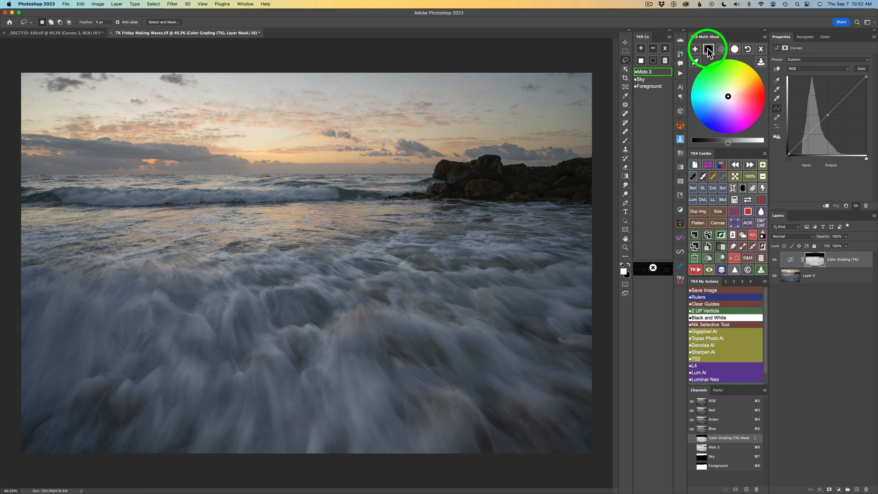
click(725, 143)
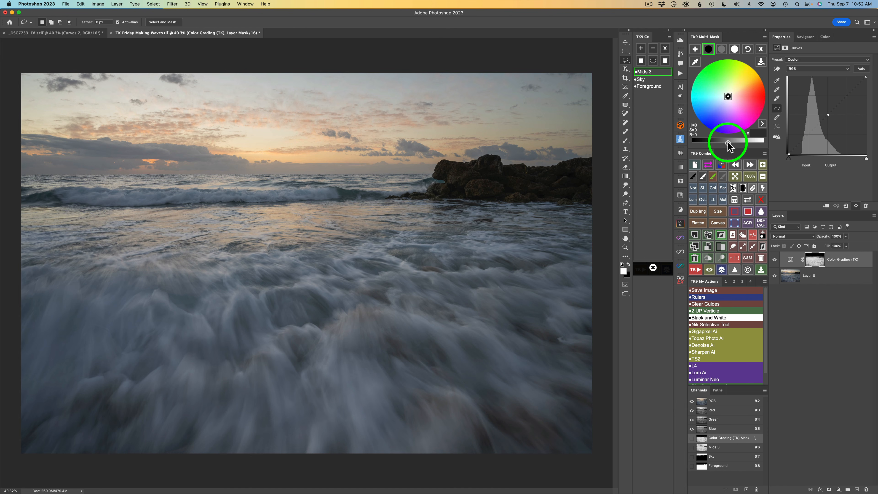
drag(727, 144, 717, 143)
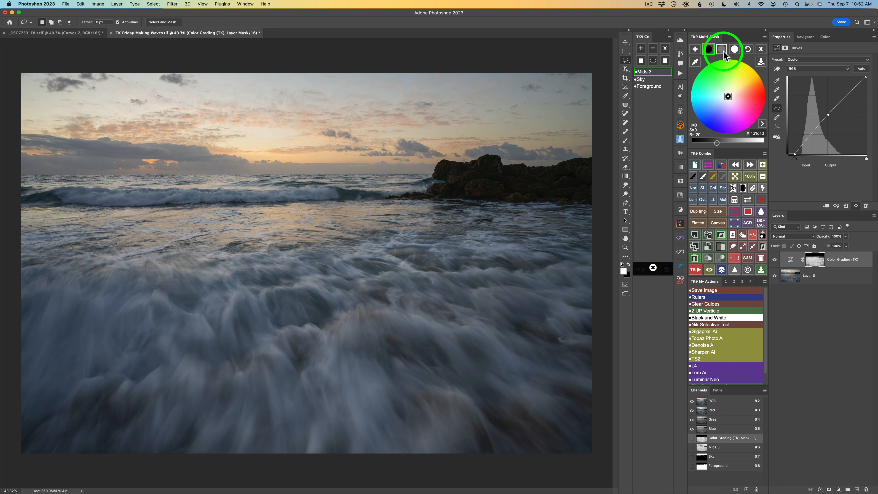
click(723, 51)
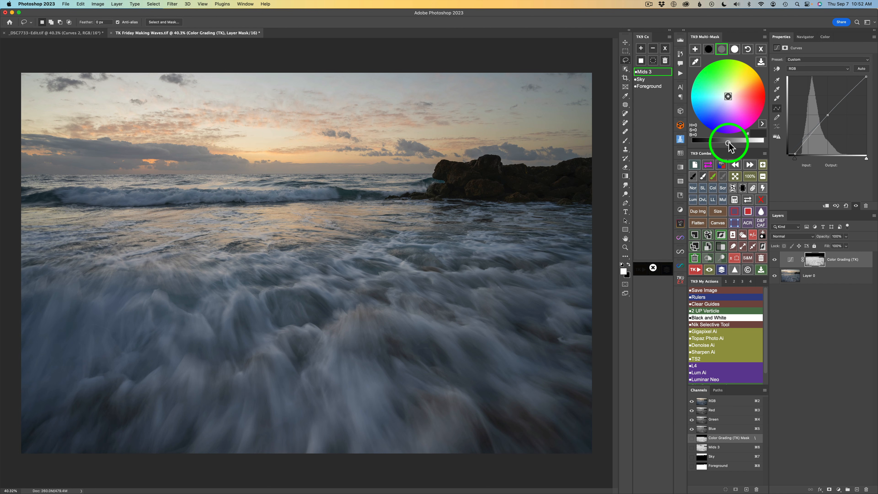
drag(729, 144, 734, 143)
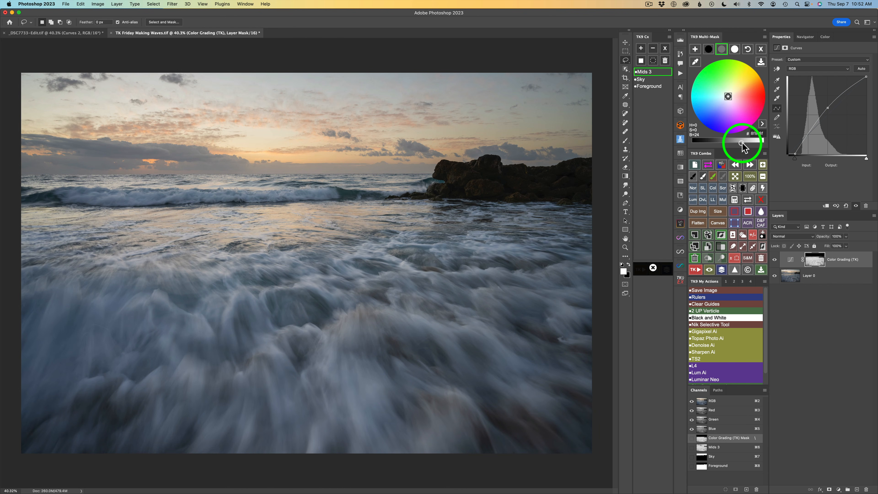
click(735, 50)
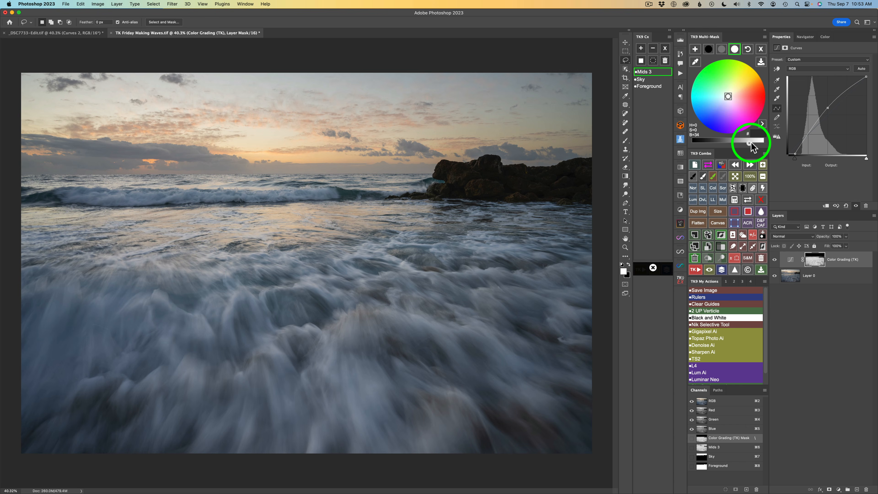
click(750, 142)
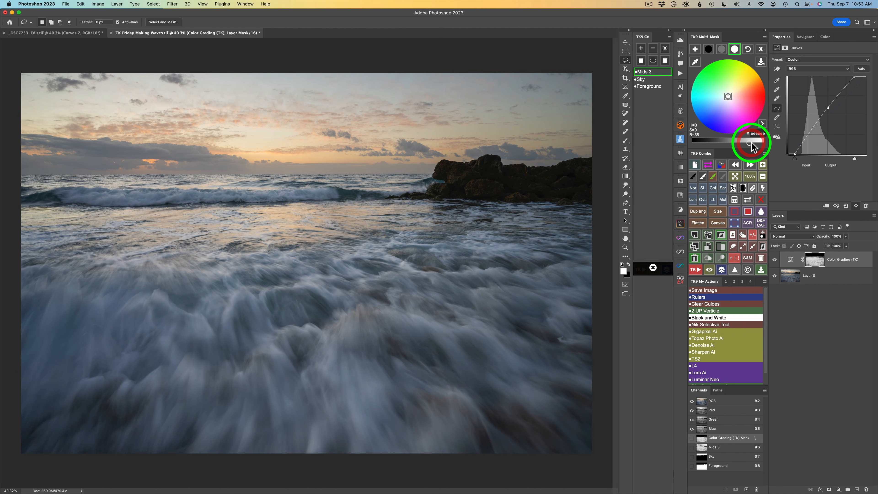
click(774, 260)
click(774, 260)
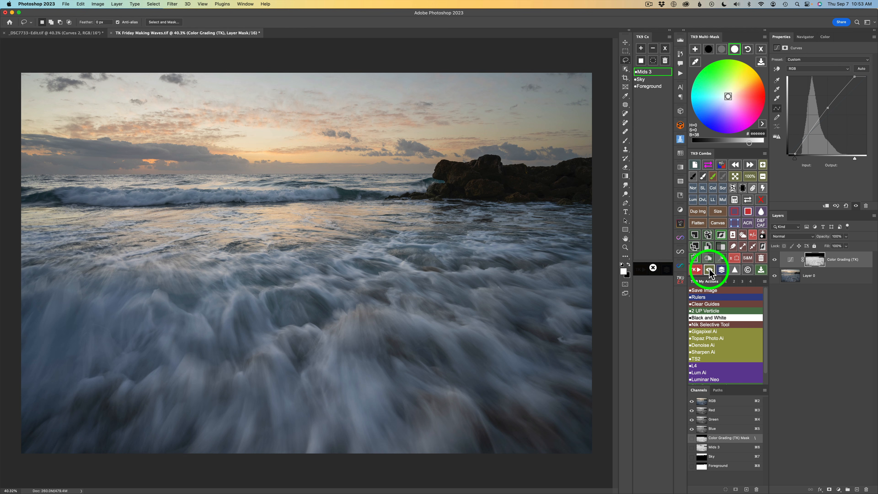
Paint black on the layer mask over the rocks to exclude them from the curves adjustment.
click(709, 270)
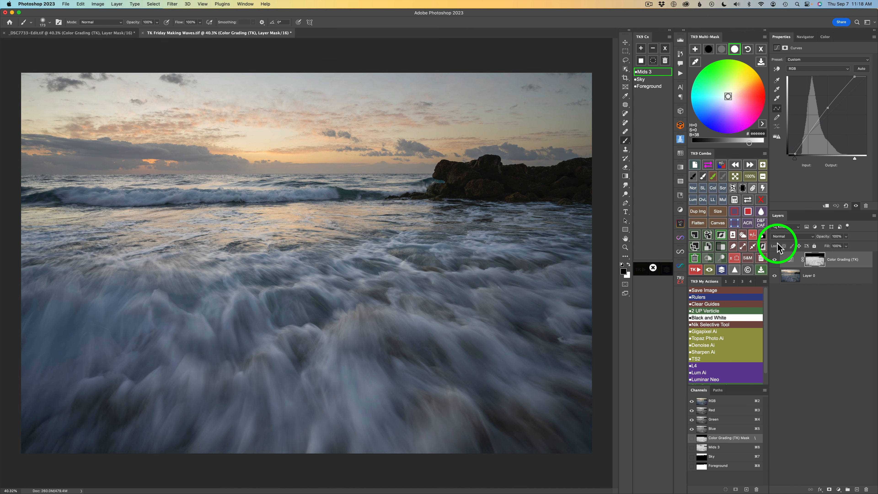
click(747, 200)
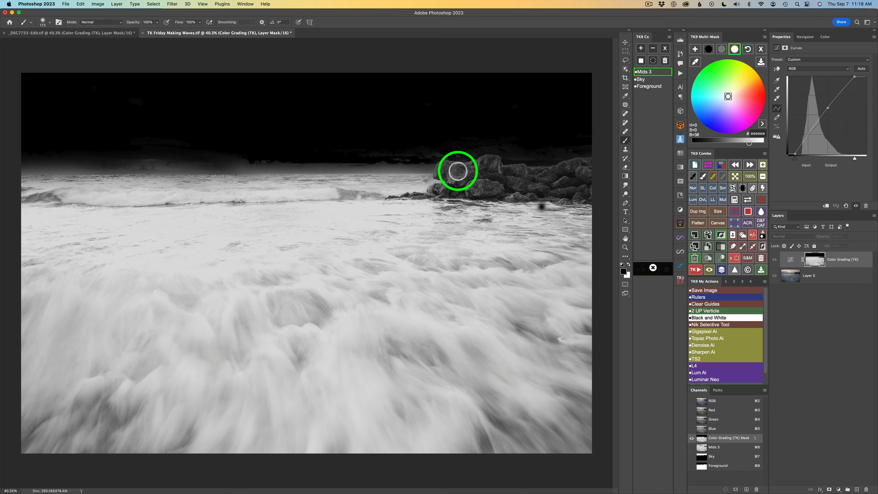
mouse_move(456, 172)
mouse_down()
mouse_move(441, 172)
mouse_move(454, 181)
mouse_move(437, 190)
mouse_move(459, 189)
mouse_move(453, 179)
mouse_move(499, 195)
mouse_up()
mouse_move(485, 181)
mouse_down()
mouse_move(459, 173)
mouse_move(478, 161)
mouse_move(523, 172)
mouse_move(503, 192)
mouse_move(595, 187)
mouse_move(584, 171)
mouse_move(591, 164)
mouse_move(566, 174)
mouse_move(458, 174)
mouse_move(466, 174)
mouse_up()
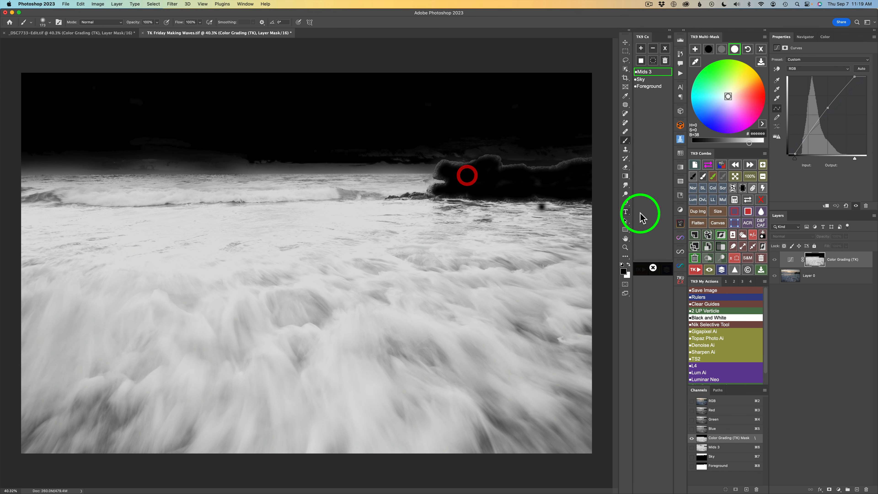
click(748, 199)
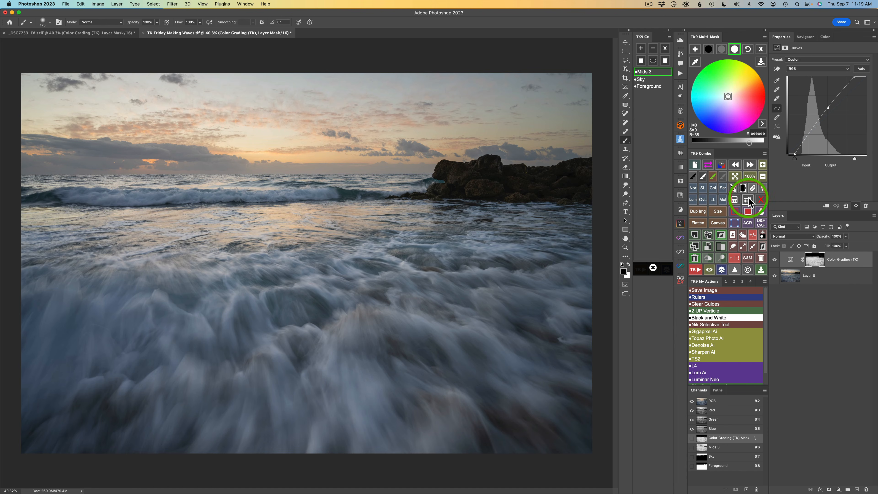
Compare the image with the Color Grading (TK) layer hidden and shown.
click(774, 260)
click(774, 260)
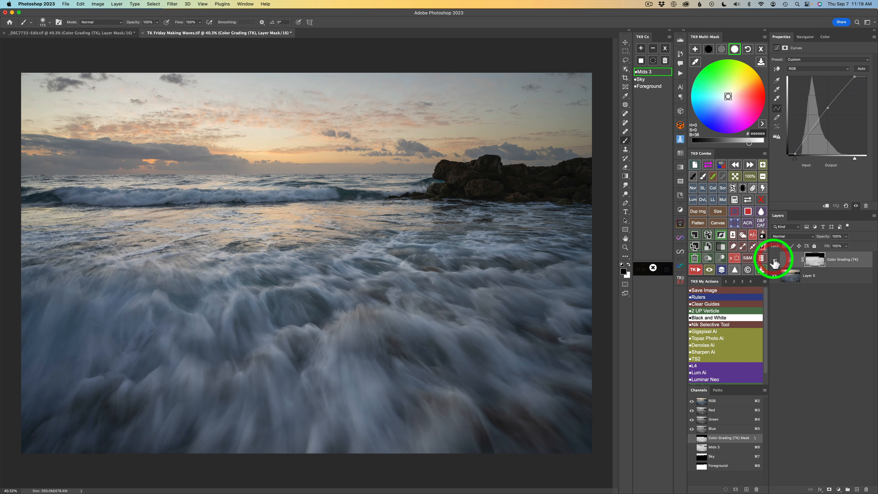
click(774, 260)
click(774, 260)
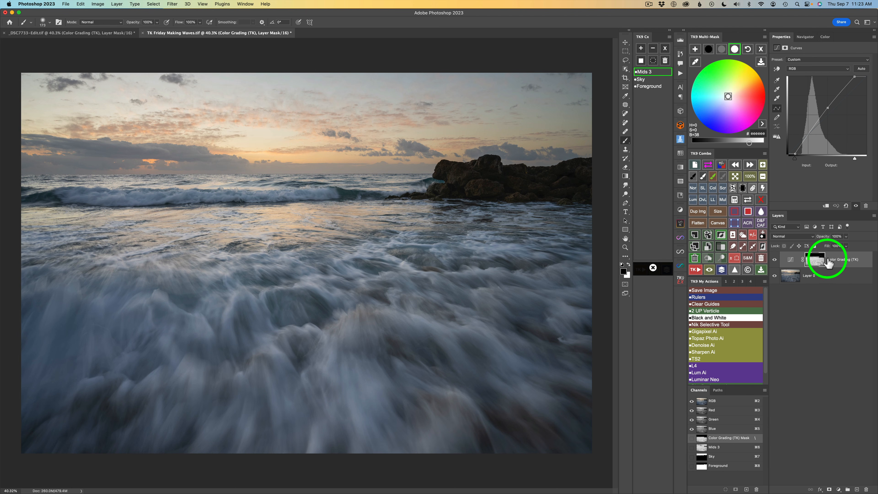
Add a second Color Grading (TK) curves adjustment layer and load the Sky channel as its layer mask.
click(696, 50)
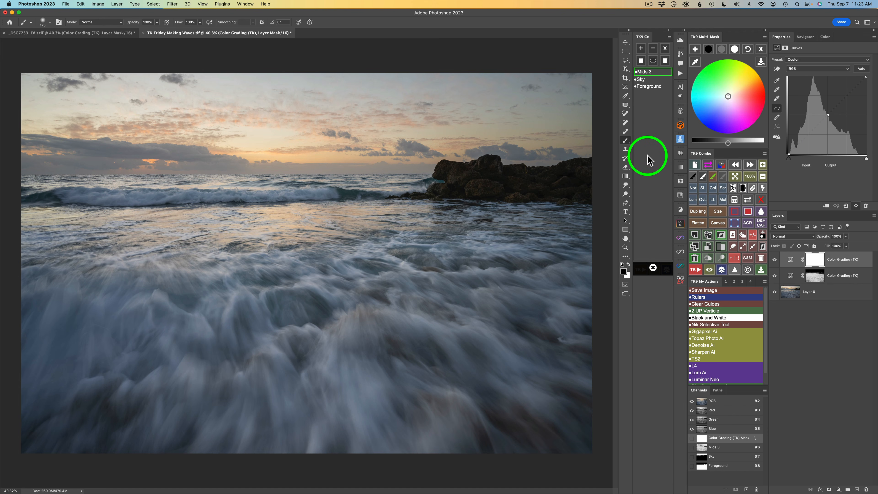
click(651, 71)
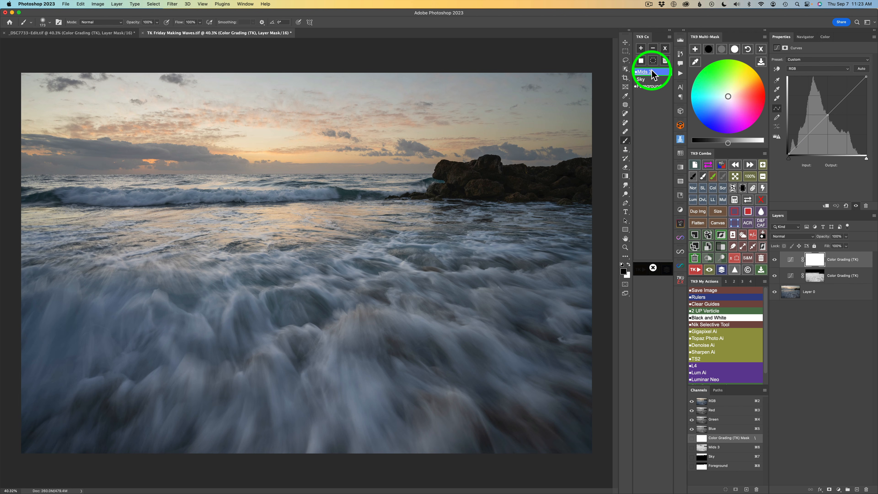
click(640, 59)
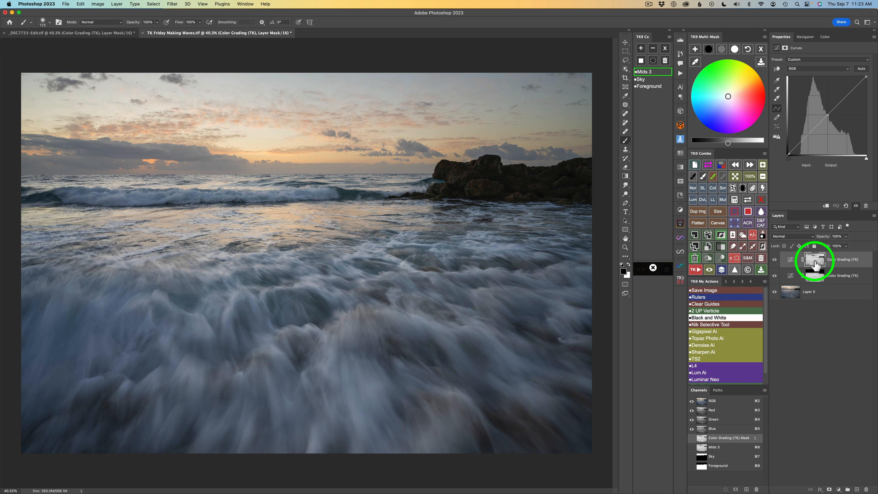
click(644, 80)
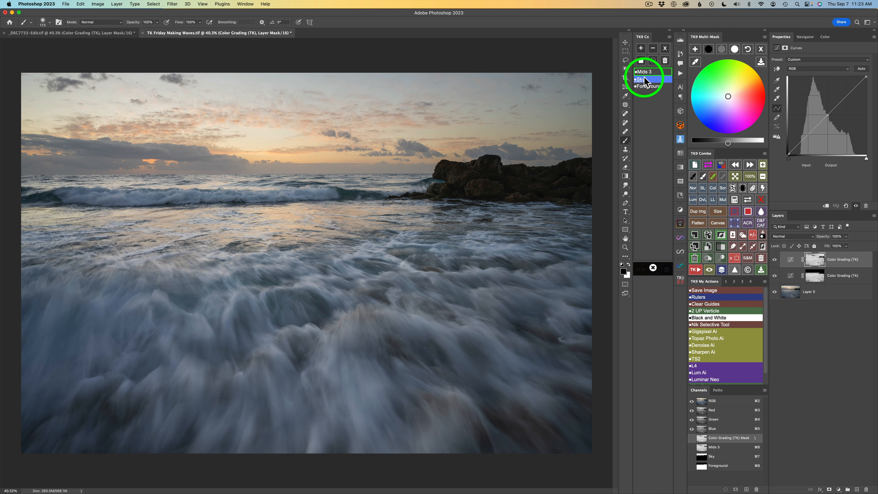
click(643, 86)
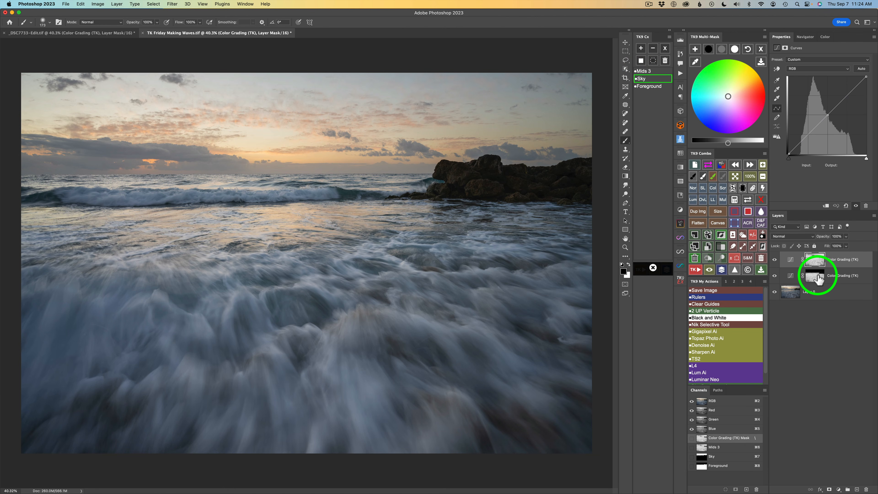
drag(817, 279, 818, 262)
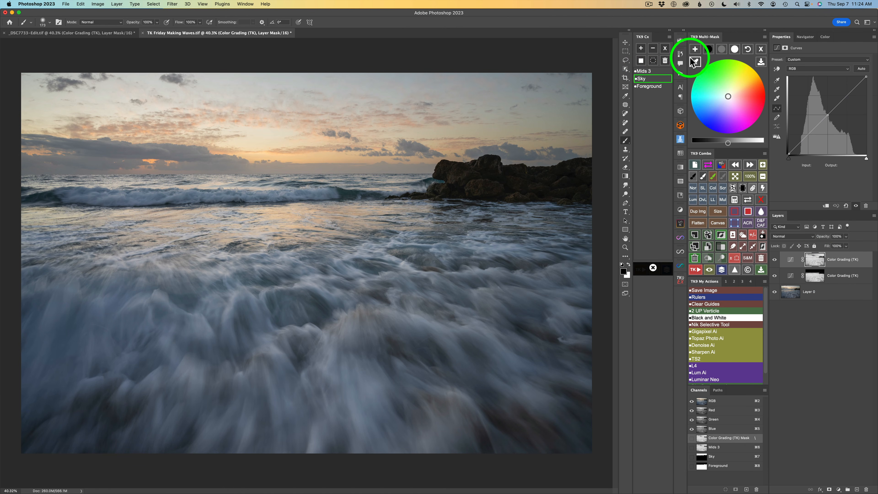
click(665, 49)
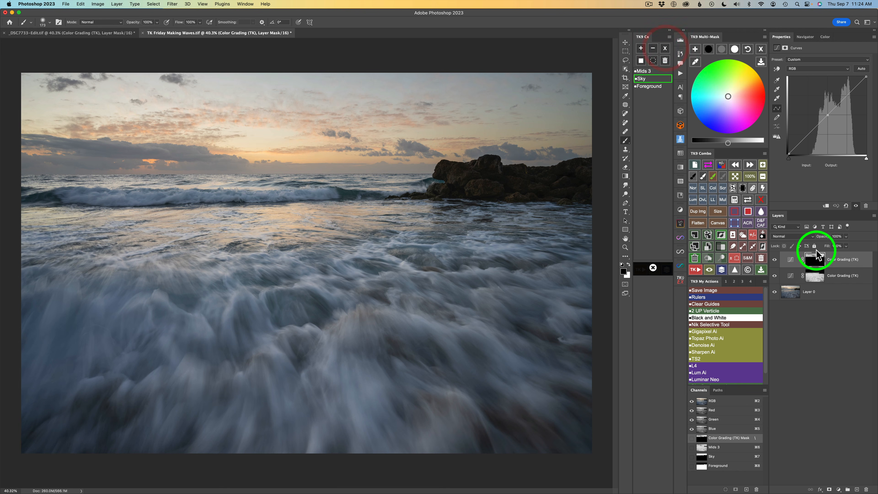
Darken the new curve's black, midtone and white points using the tone slider.
click(746, 201)
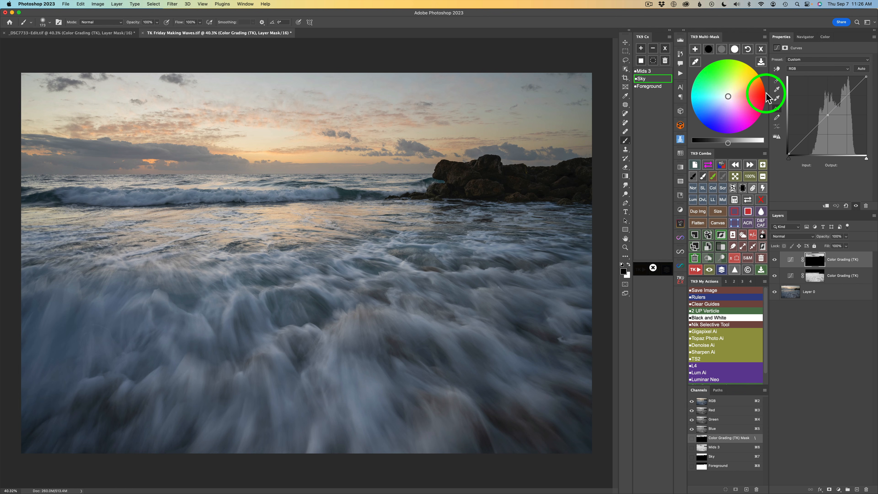
click(708, 49)
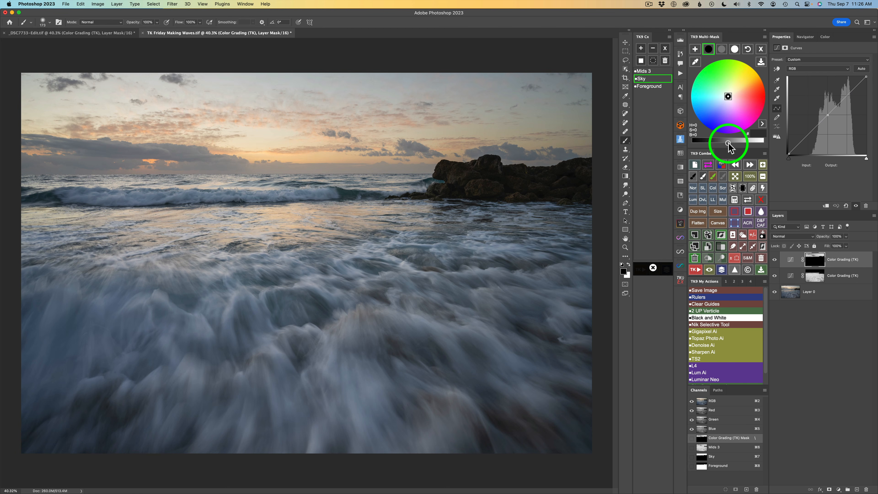
drag(728, 145, 696, 144)
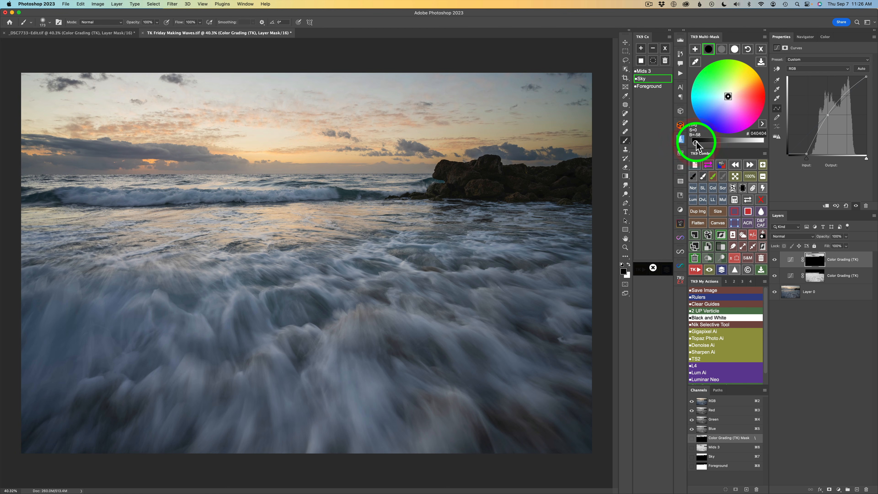
click(721, 49)
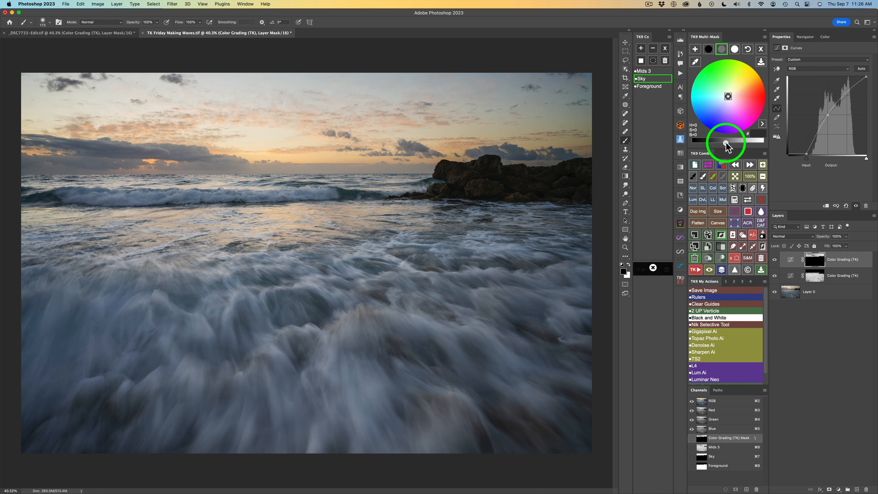
drag(726, 142, 700, 142)
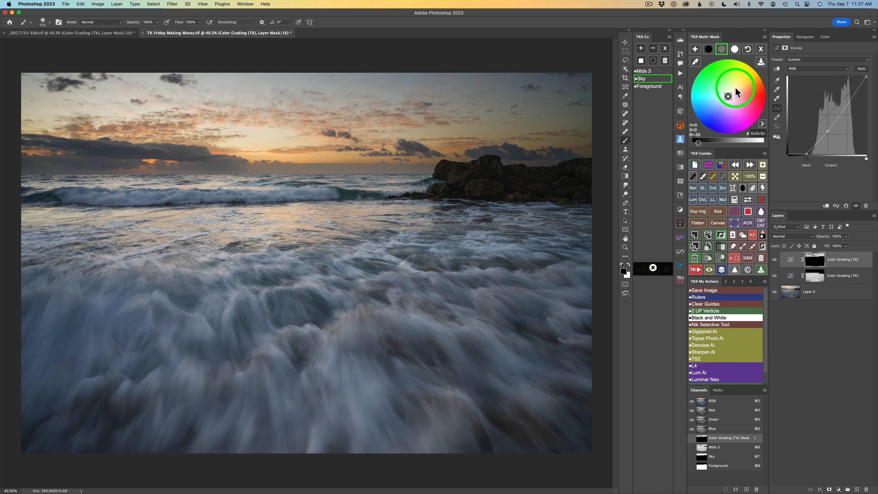
click(734, 49)
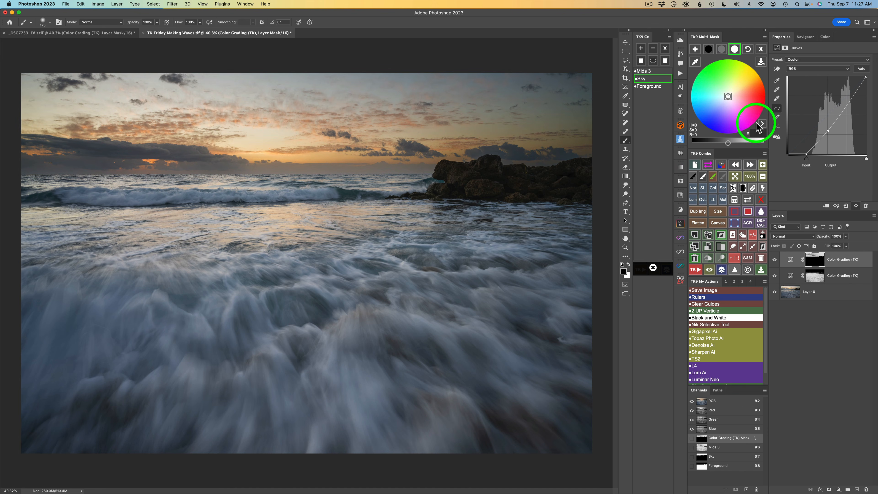
drag(728, 144, 715, 143)
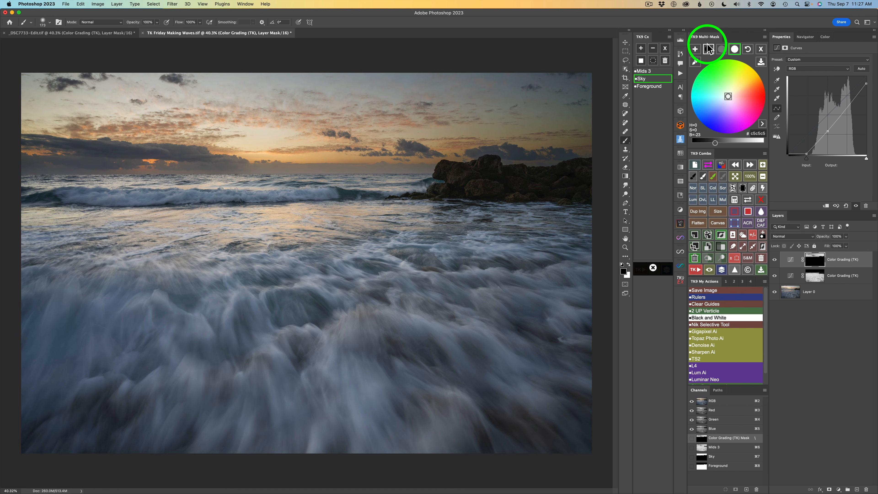
Tint the curve's black point with a warm yellow-orange hue on the color wheel.
click(708, 53)
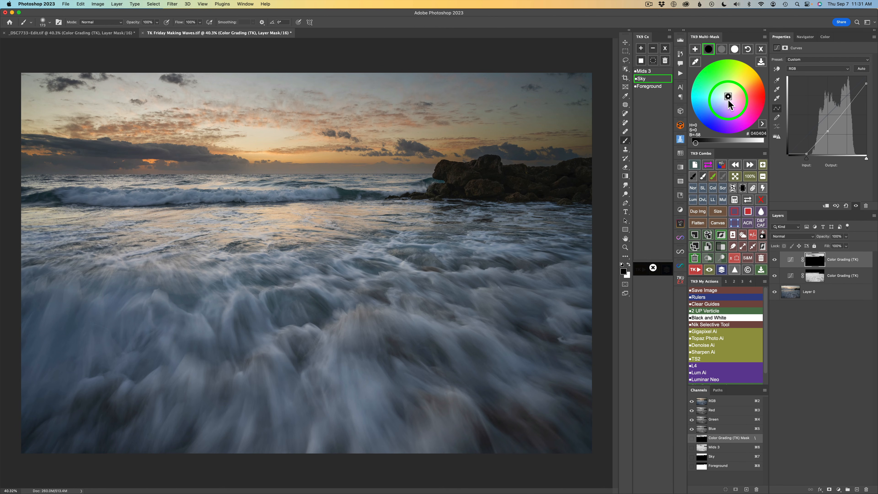
click(735, 83)
click(742, 80)
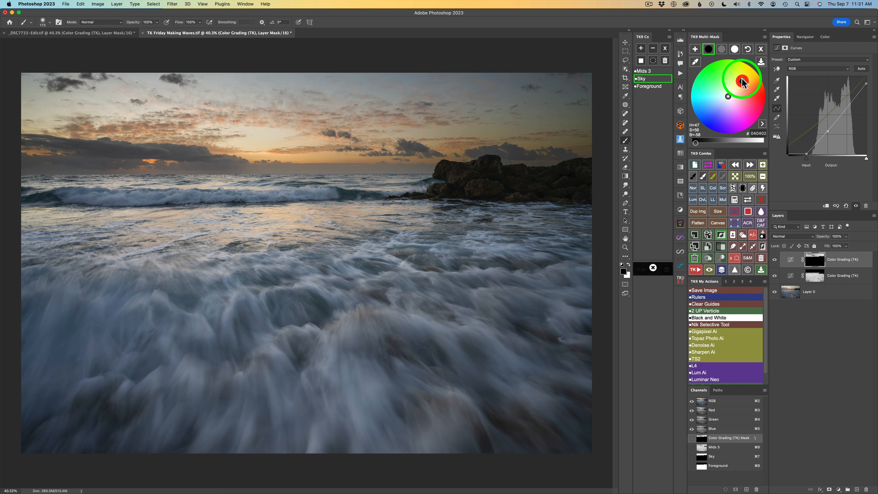
drag(742, 80, 739, 75)
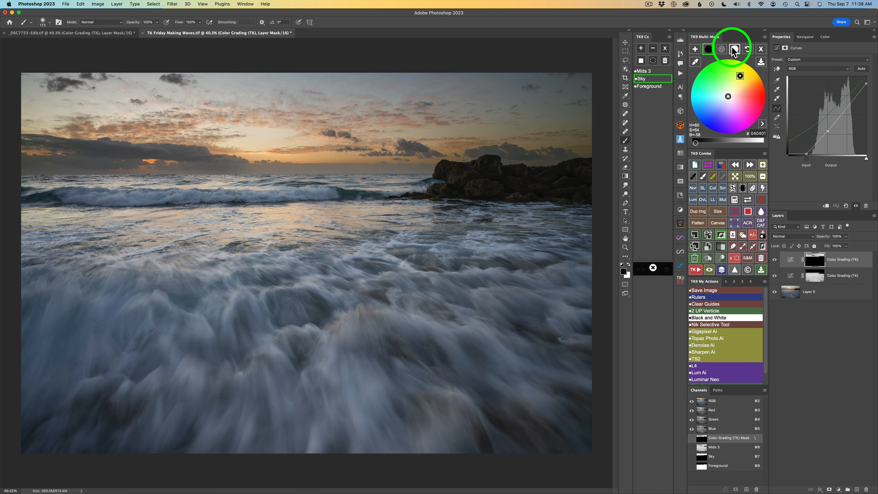
Tint the curve's midtone point with a deep blue color by entering its hex value.
click(722, 49)
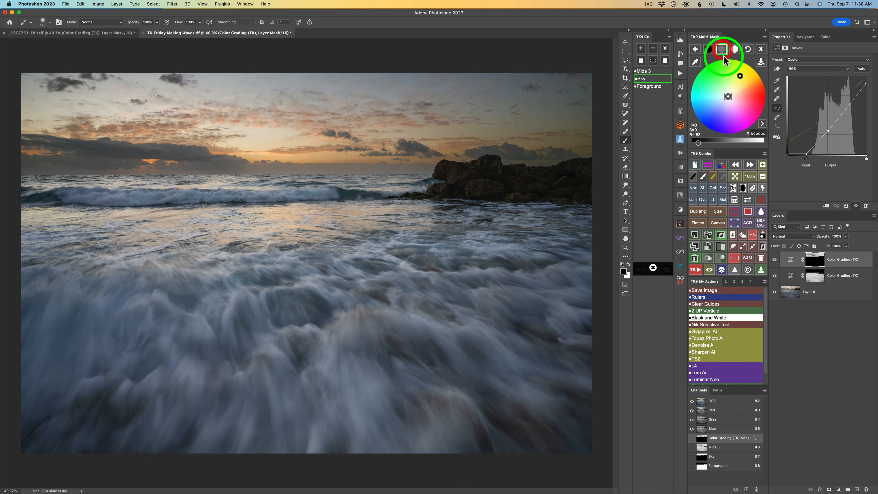
click(757, 134)
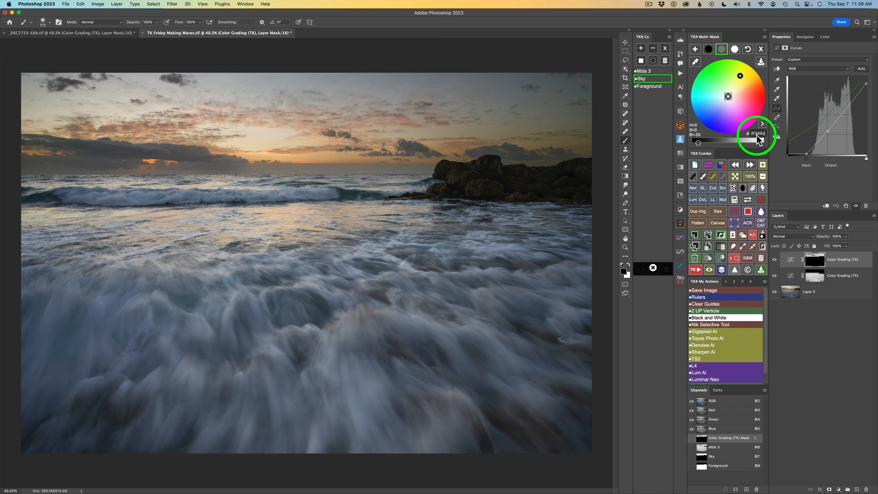
click(762, 124)
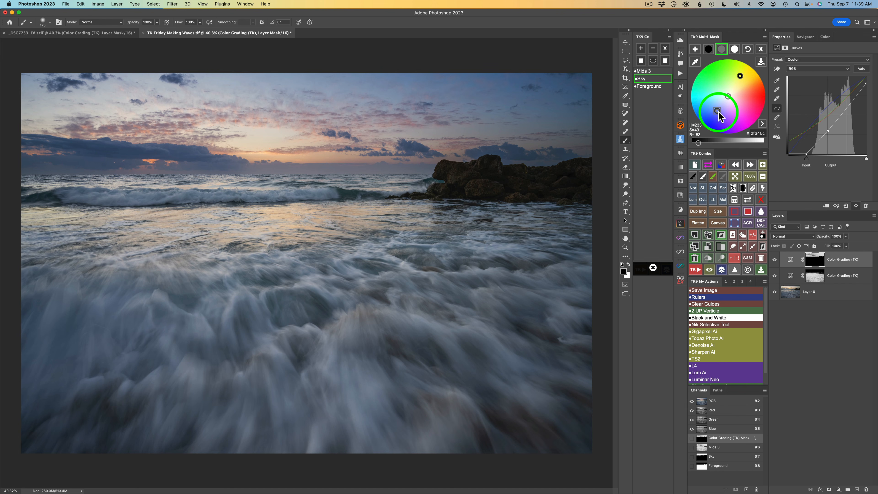
Set the curve's white point color to hex c59b1c.
click(734, 48)
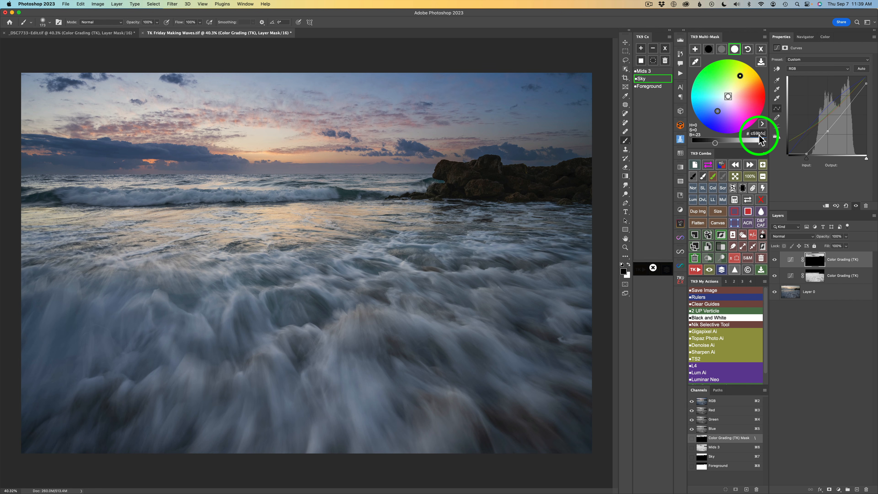
text(c59b1c)
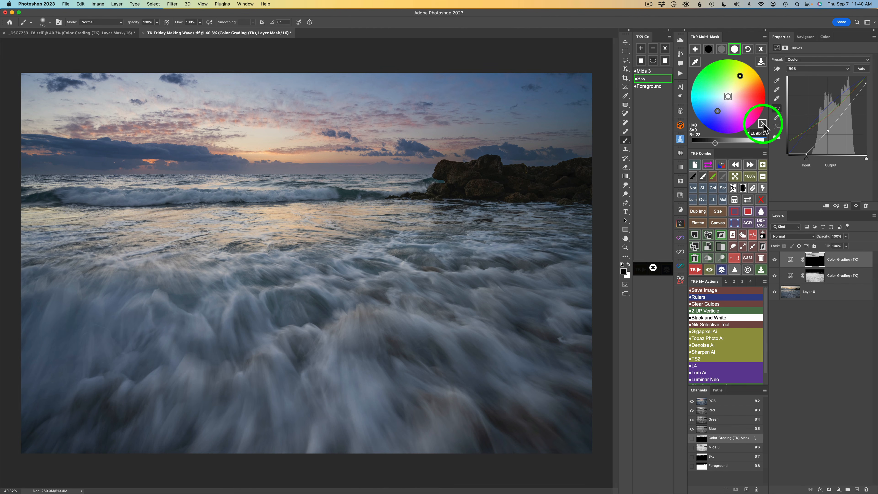
click(762, 123)
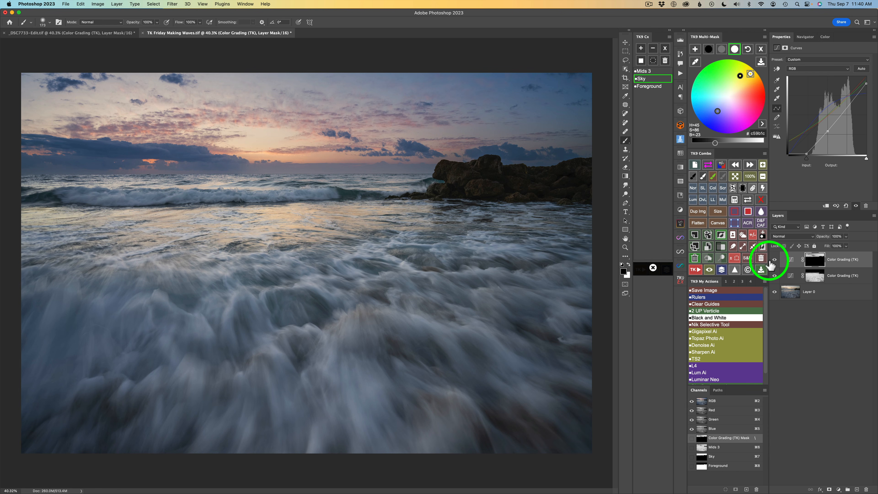
Compare the image with the sky Color Grading (TK) layer hidden and shown.
click(709, 270)
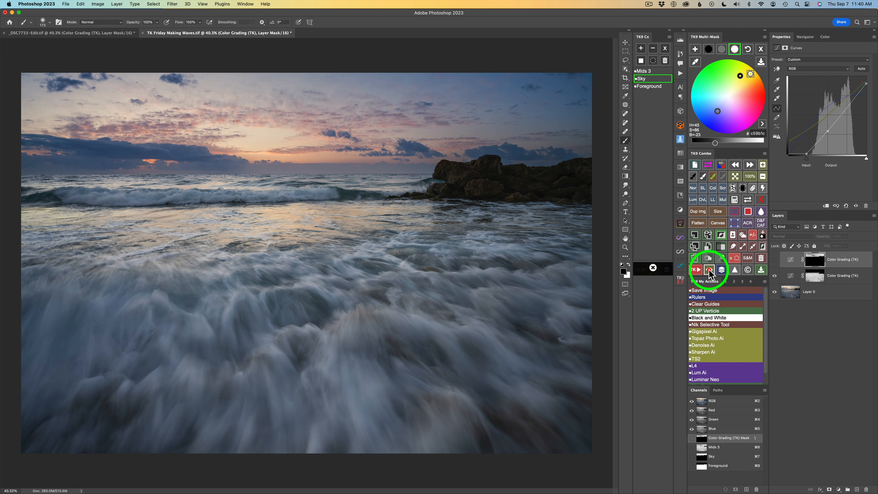
click(709, 270)
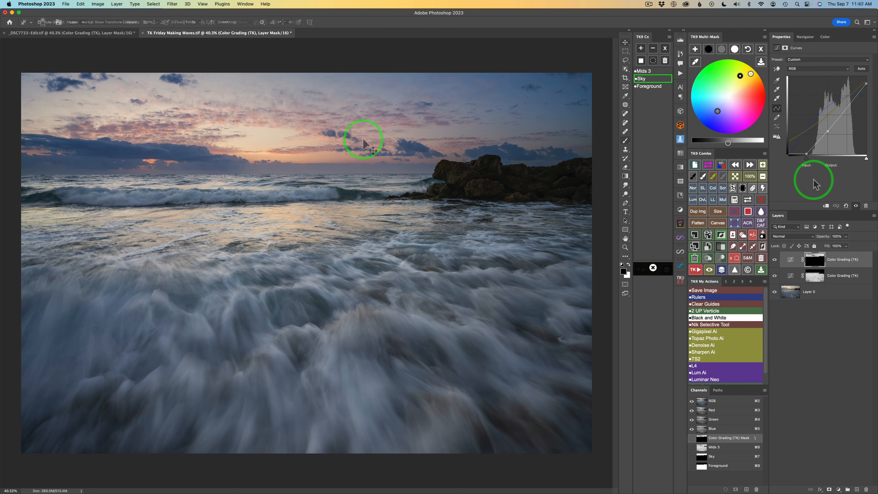
key(v)
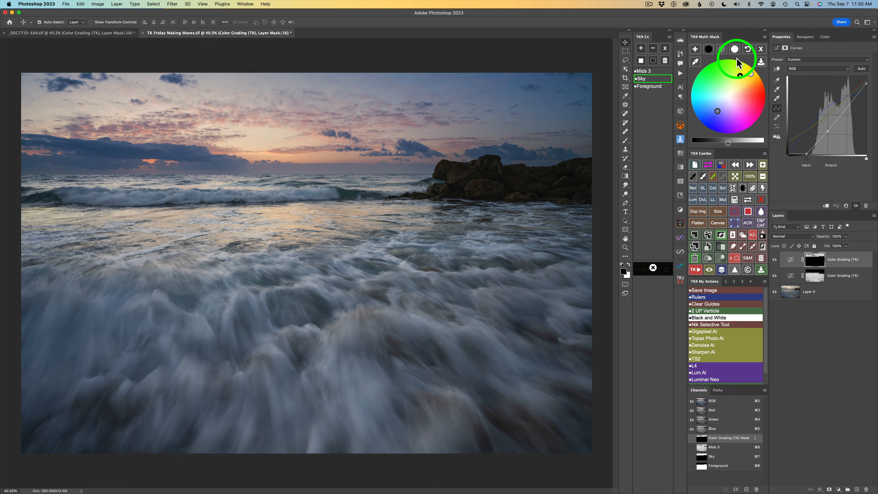
Create a color-based mask by sampling the sunset glow in the sky with the color picker.
click(762, 50)
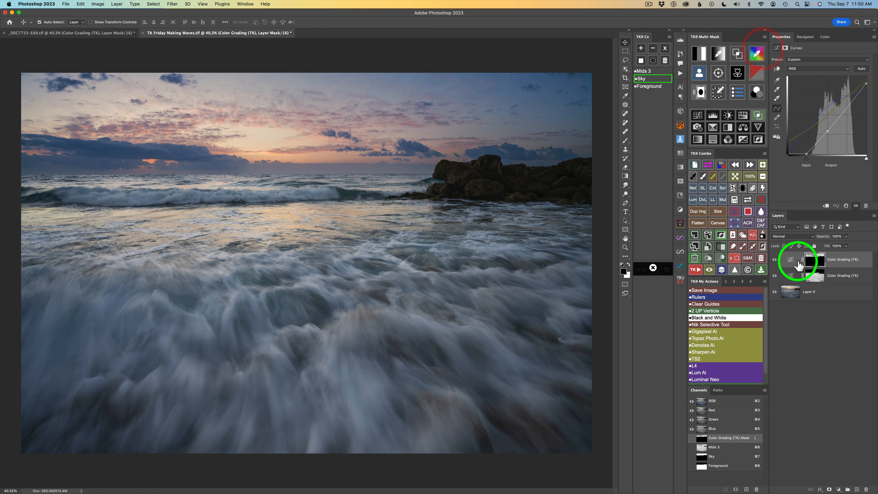
click(756, 55)
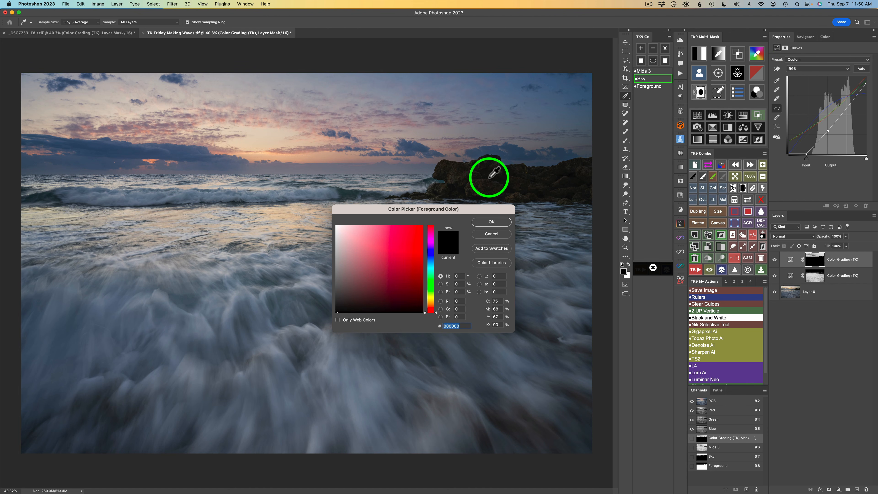
drag(342, 144, 289, 134)
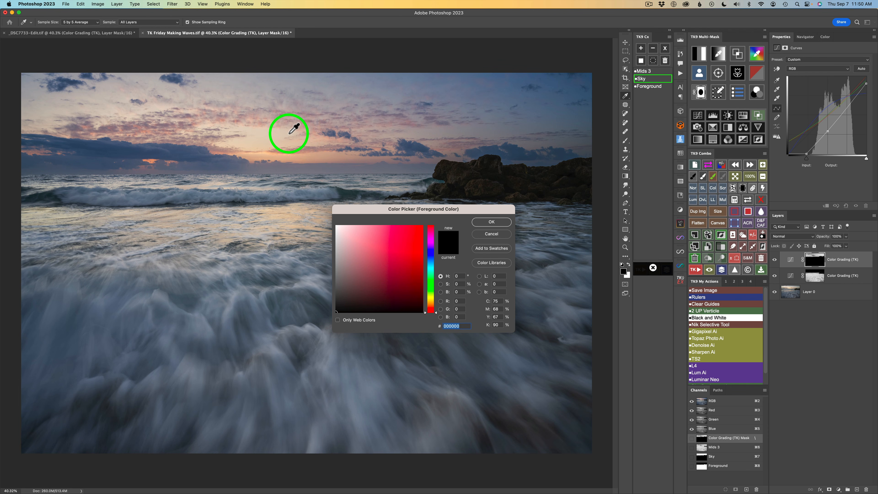
click(289, 134)
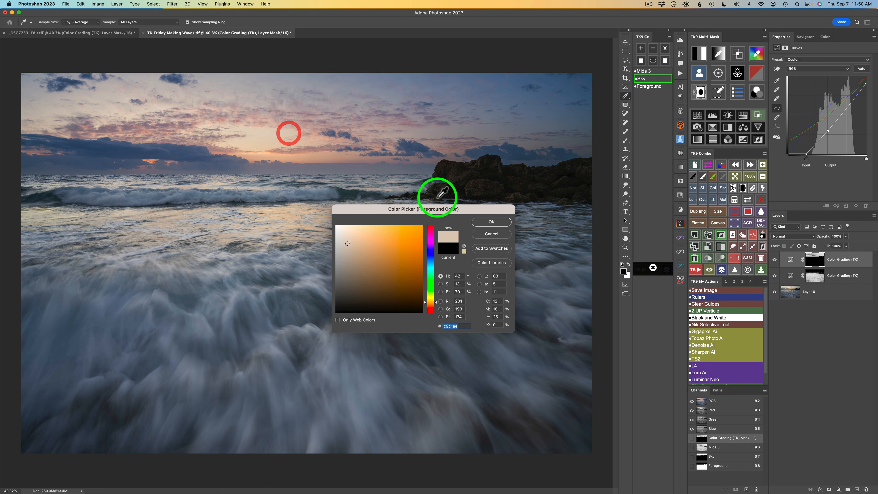
click(490, 222)
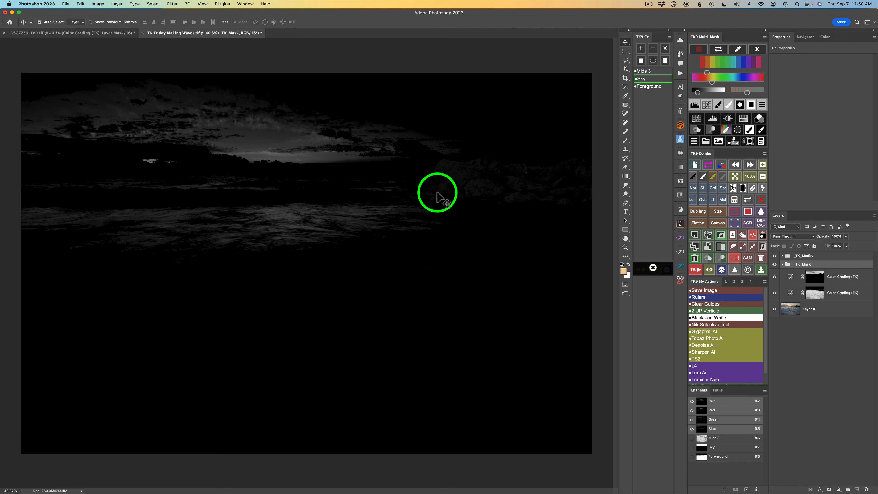
Adjust the color mask's tone slider to widen the range of selected sky tones.
drag(697, 97, 718, 95)
click(716, 94)
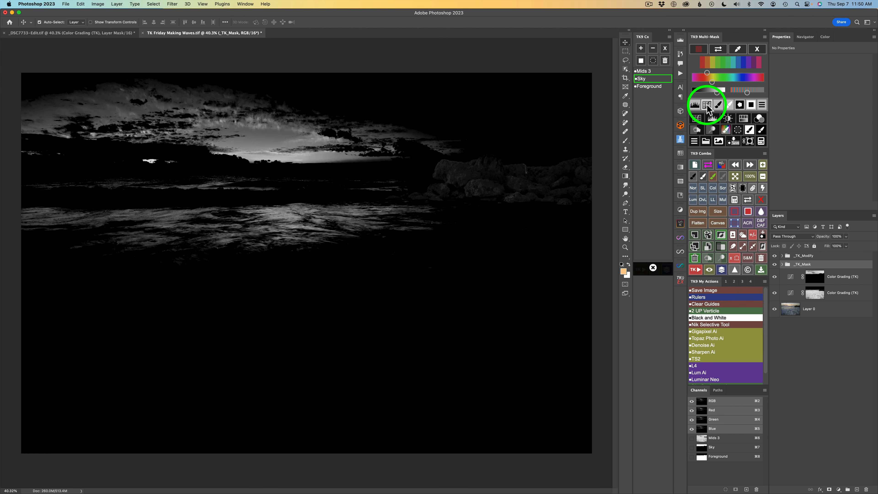
Add a paint layer to the color mask and paint over the rocks to remove them.
click(719, 106)
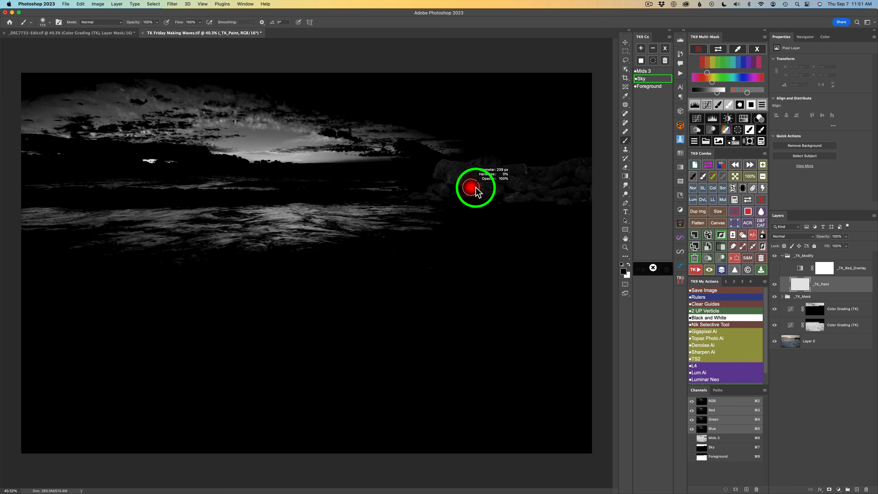
drag(475, 187, 475, 188)
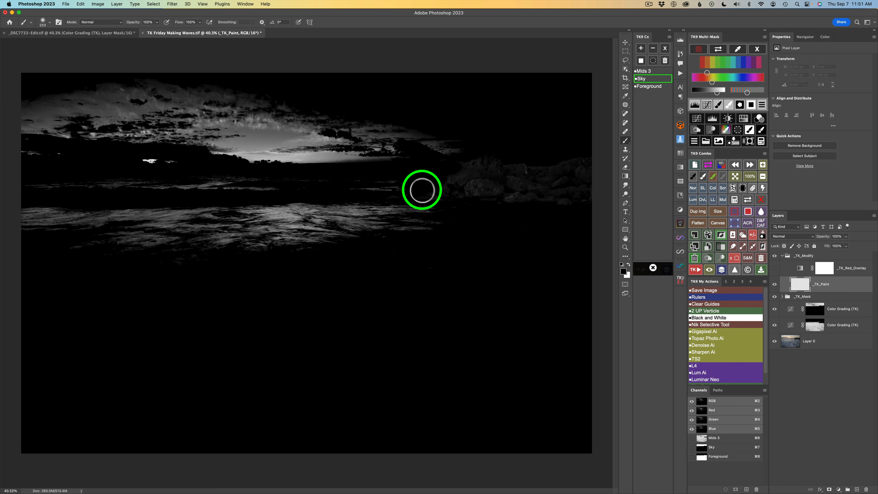
mouse_move(422, 190)
mouse_down()
mouse_move(469, 180)
mouse_move(467, 167)
mouse_move(503, 163)
mouse_move(465, 188)
mouse_move(482, 180)
mouse_move(527, 191)
mouse_move(459, 200)
mouse_move(526, 191)
mouse_move(499, 183)
mouse_move(523, 169)
mouse_move(576, 165)
mouse_move(515, 192)
mouse_move(602, 184)
mouse_move(544, 197)
mouse_move(603, 202)
mouse_move(510, 191)
mouse_move(583, 193)
mouse_move(541, 200)
mouse_up()
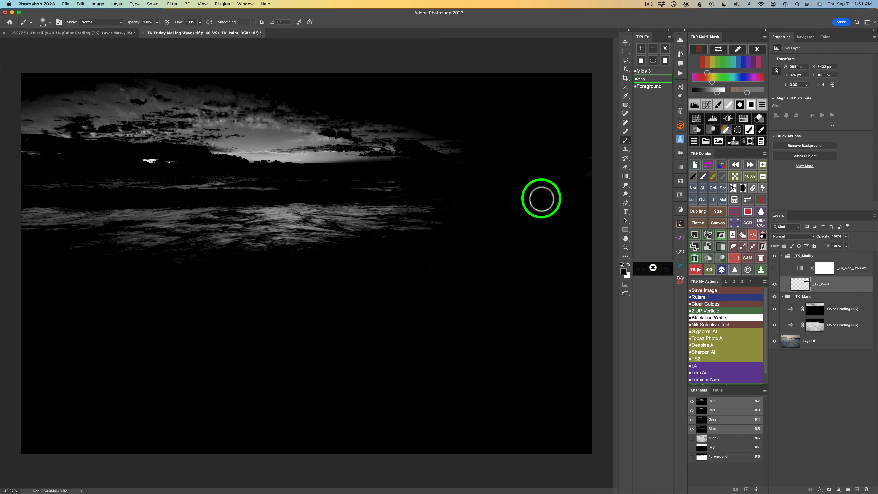
Add a Hue/Saturation adjustment layer through the sky color mask and set its Saturation to +34.
click(743, 118)
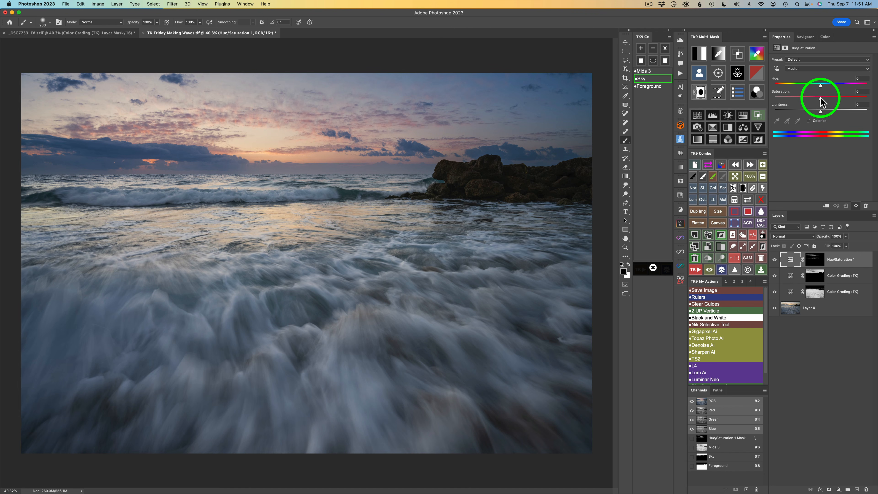
drag(821, 100, 825, 100)
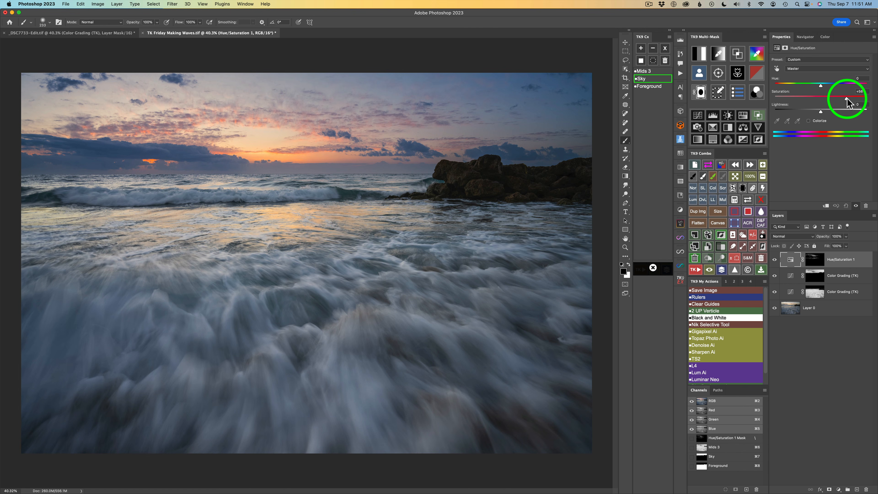
drag(848, 103, 847, 102)
Set the Hue/Saturation layer's Lightness to +7, comparing the image with the layer hidden and shown.
click(774, 260)
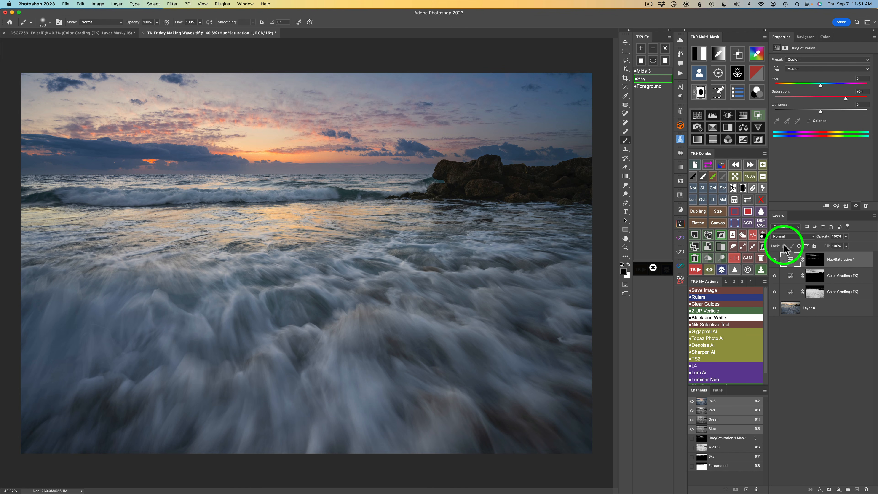
drag(820, 111, 822, 111)
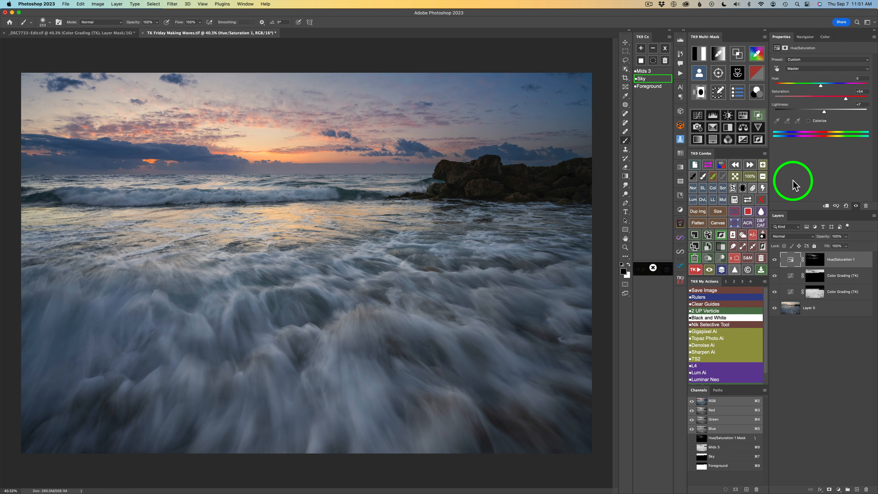
click(774, 260)
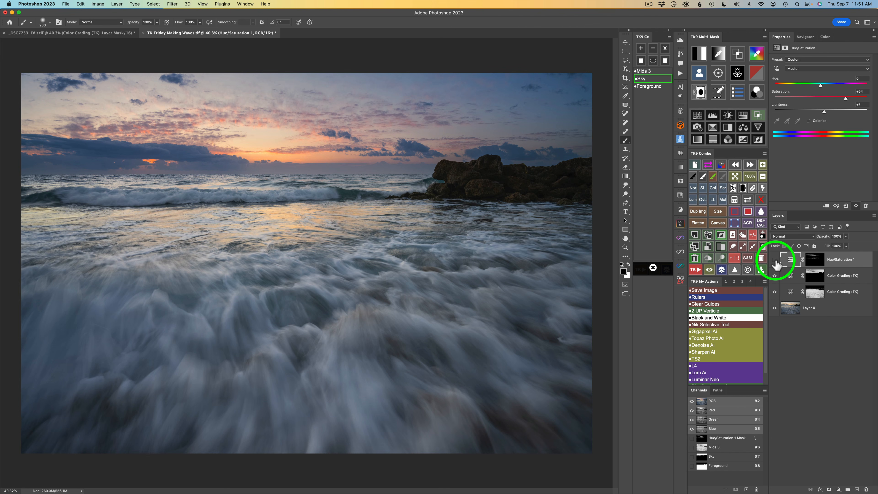
click(775, 260)
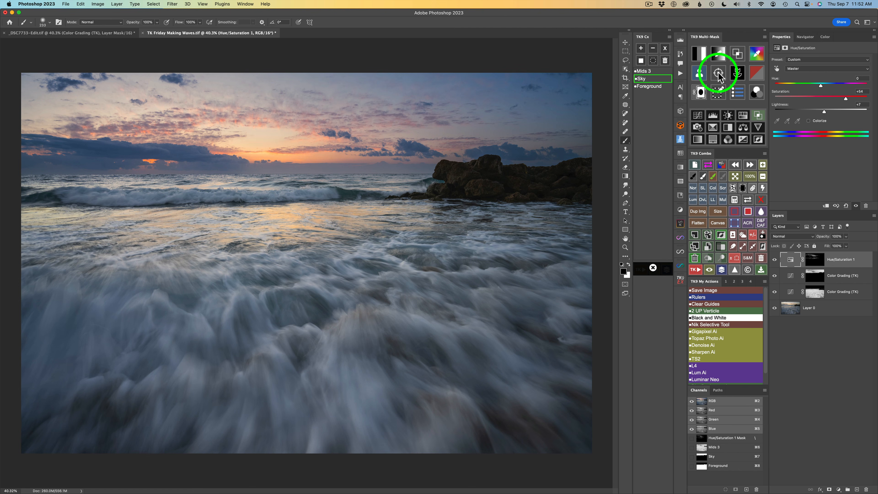
Switch the Hue/Saturation adjustment to Yellows, set Saturation to +40, and toggle the layer to compare.
click(810, 68)
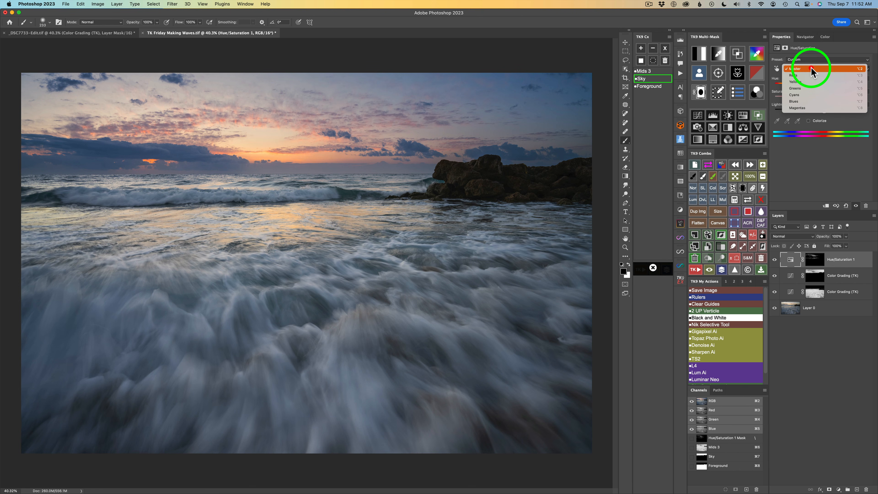
click(805, 81)
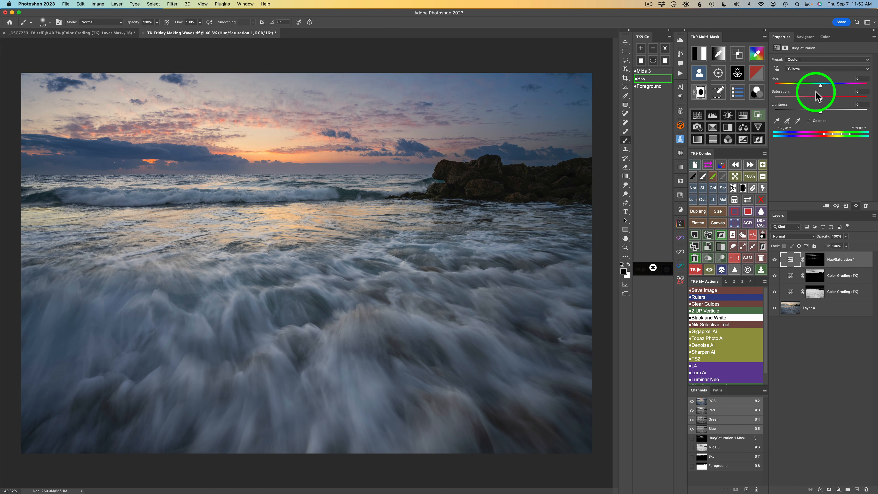
drag(822, 98, 839, 98)
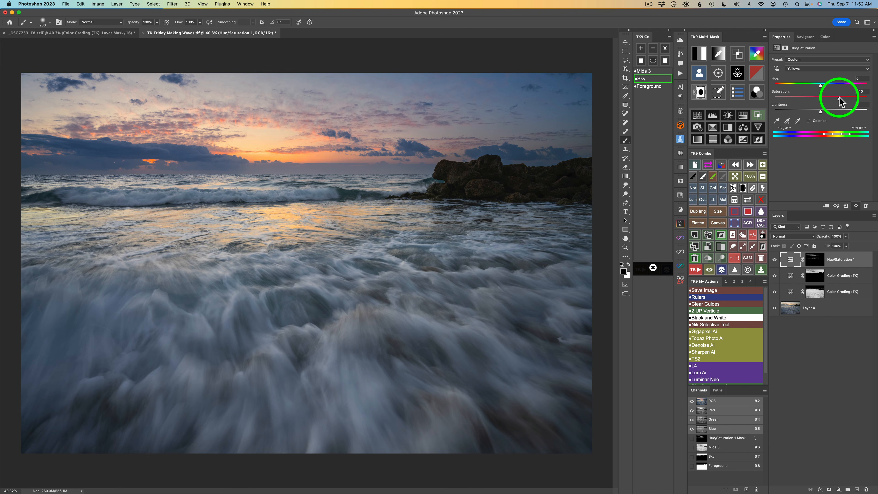
click(774, 260)
click(775, 259)
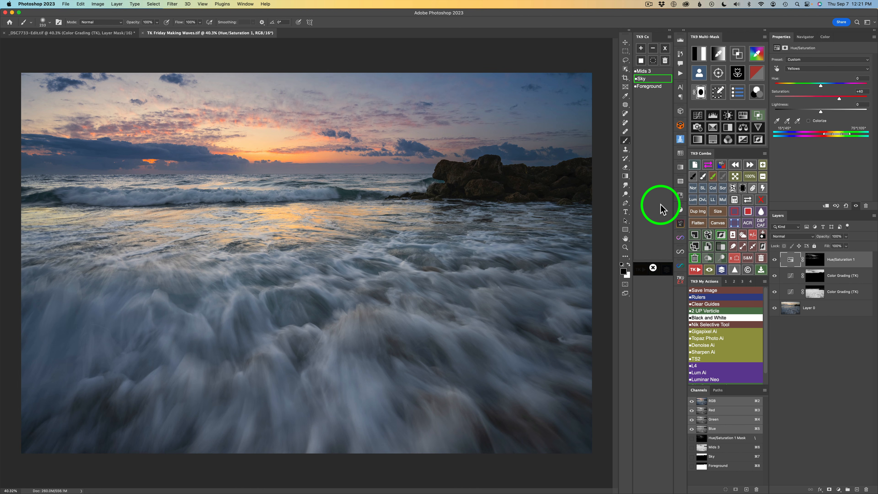
Add a Curves adjustment layer with a black mask and set its blend mode to Multiply.
click(653, 268)
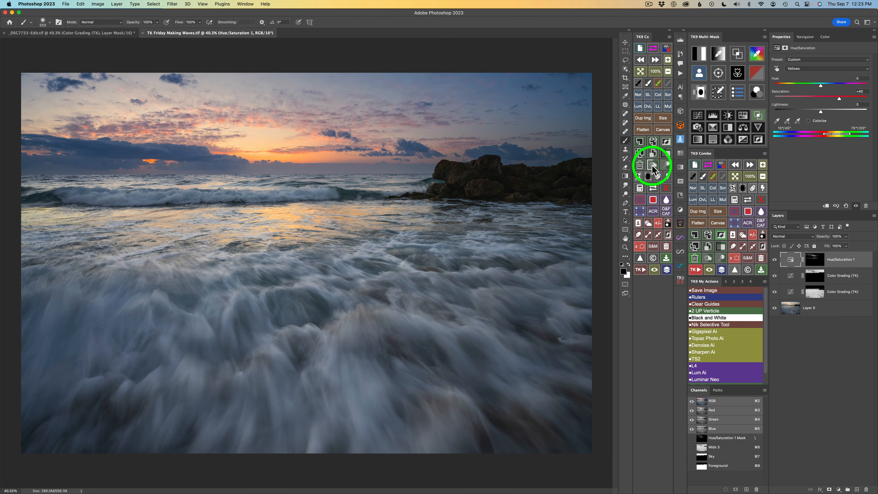
click(698, 114)
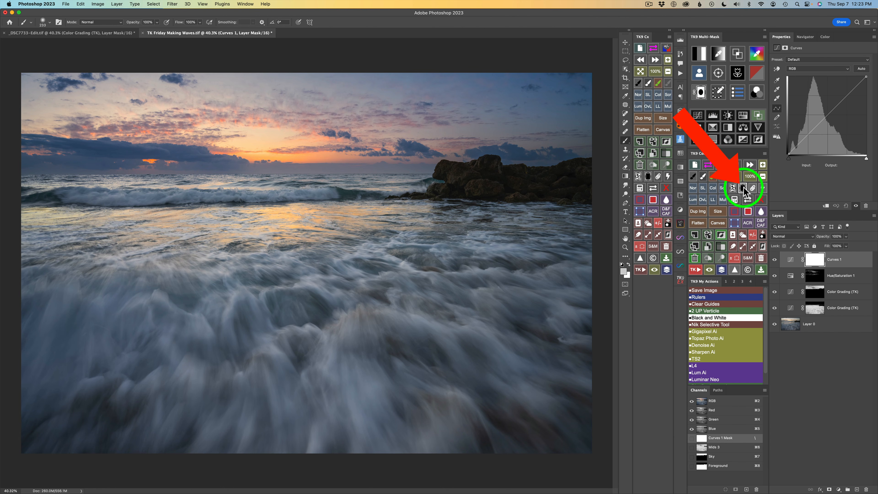
click(743, 188)
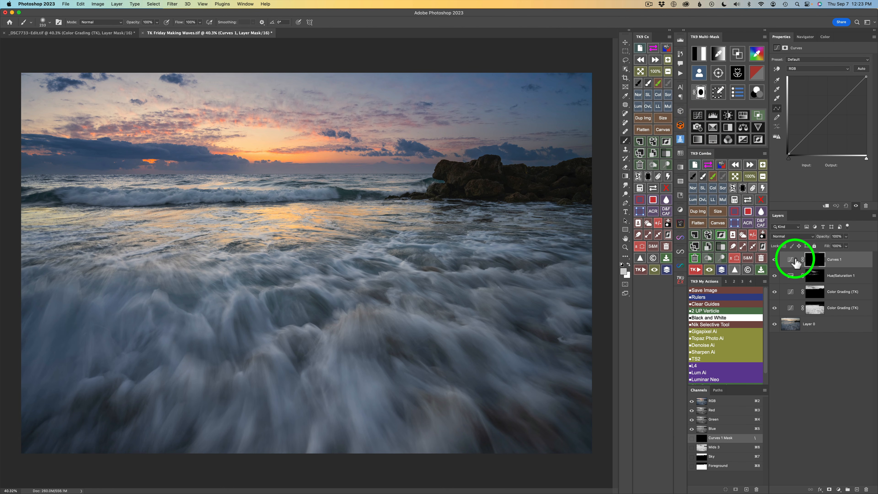
click(723, 200)
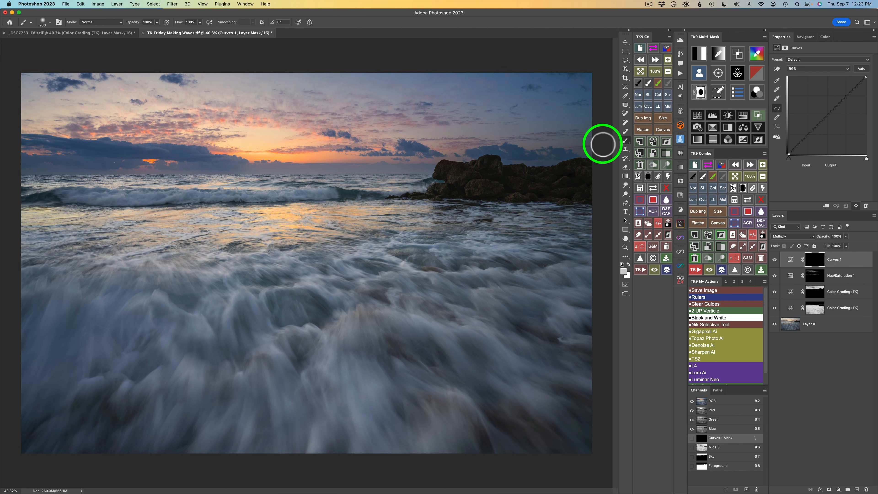
Draw a classic black-to-white linear gradient on the Curves mask from the top of the sky down to the horizon.
click(625, 176)
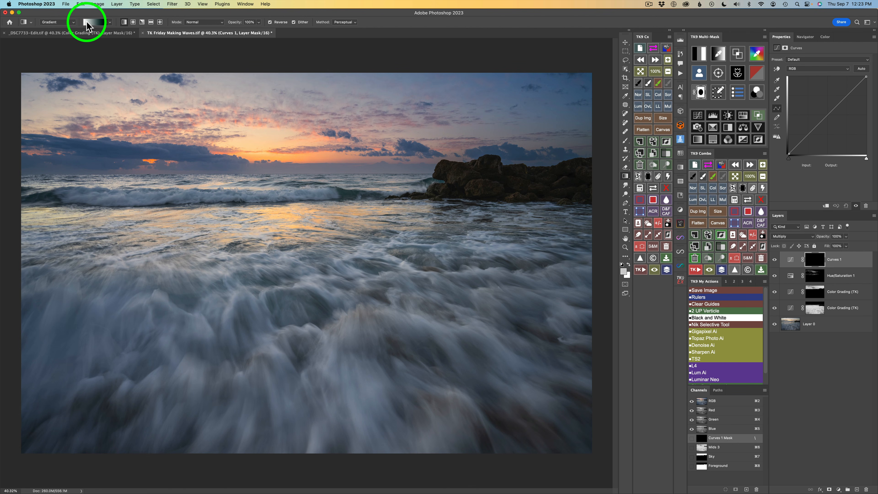
click(73, 24)
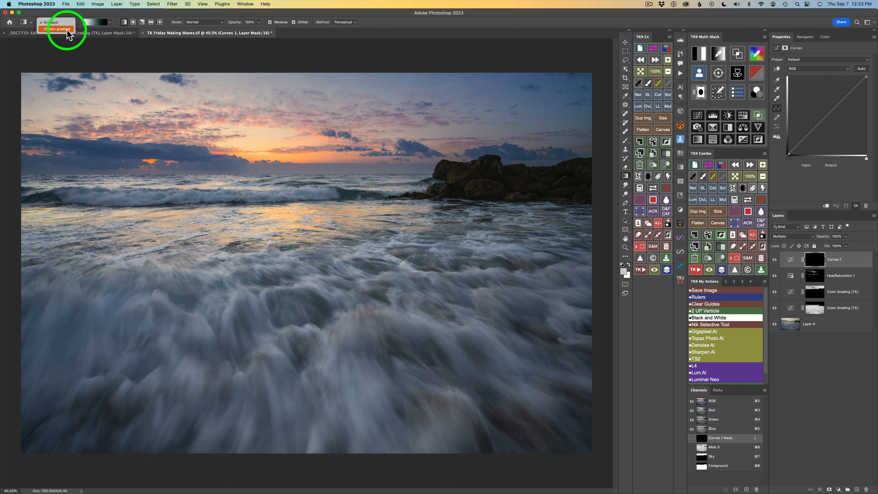
click(77, 12)
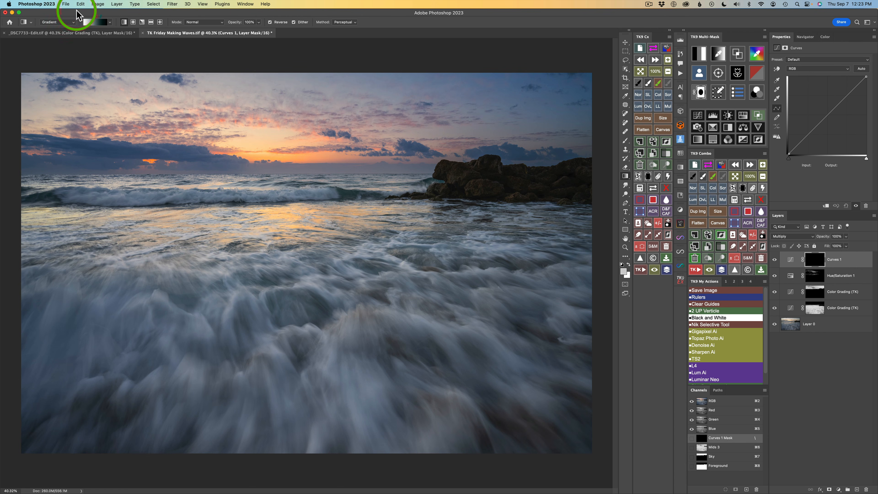
click(111, 22)
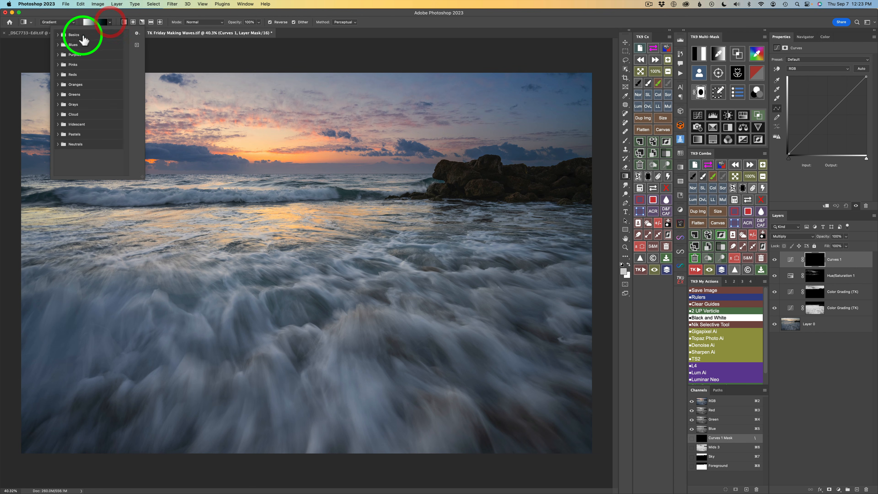
click(56, 34)
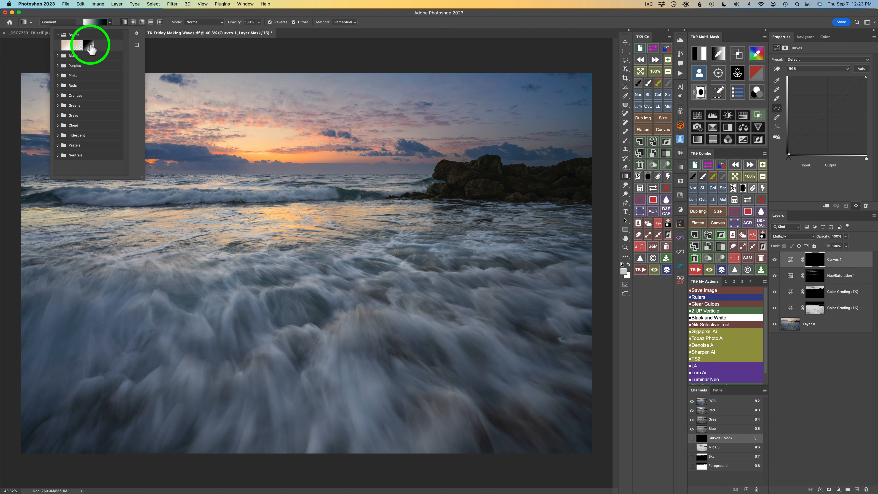
click(90, 45)
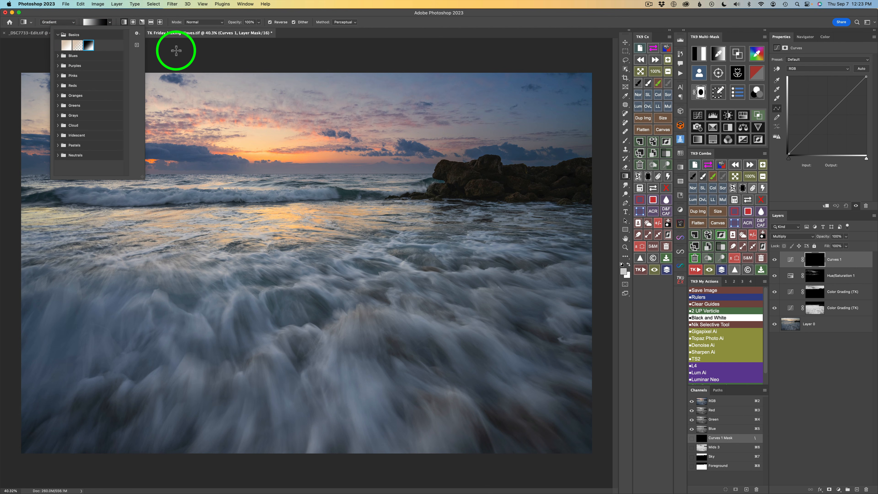
click(403, 24)
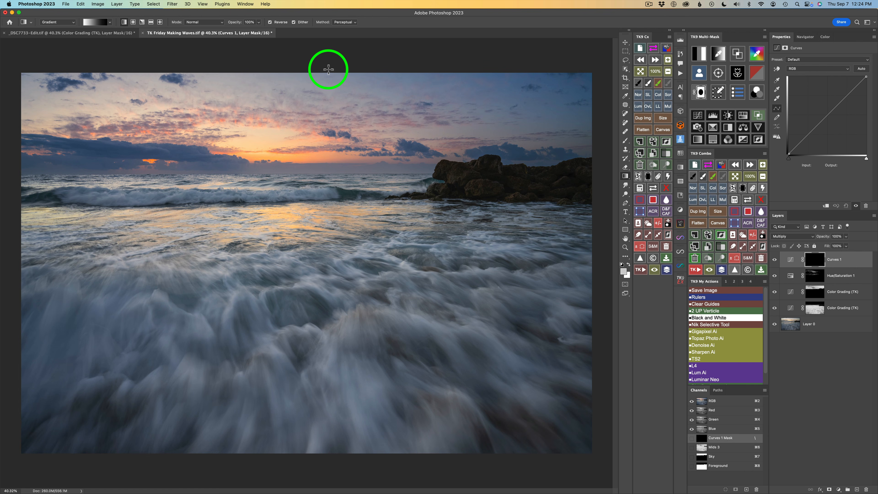
drag(328, 69, 328, 161)
click(326, 115)
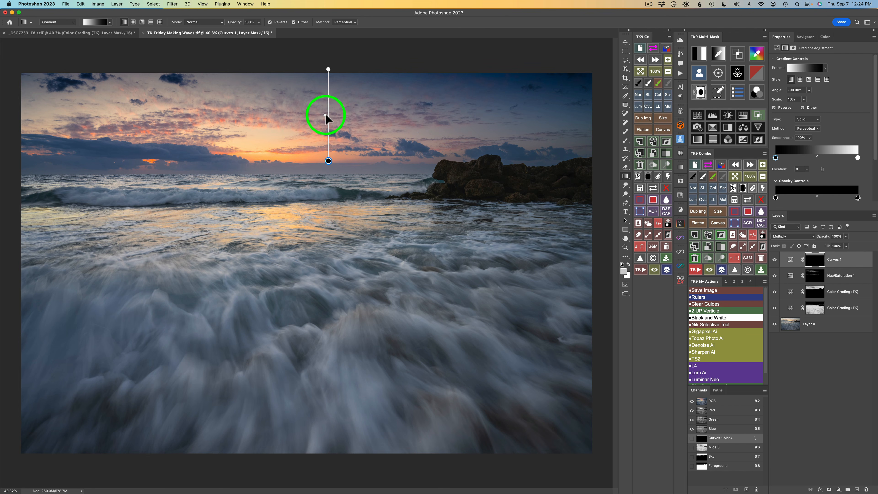
mouse_move(326, 118)
mouse_down()
mouse_move(326, 128)
mouse_move(326, 106)
mouse_up()
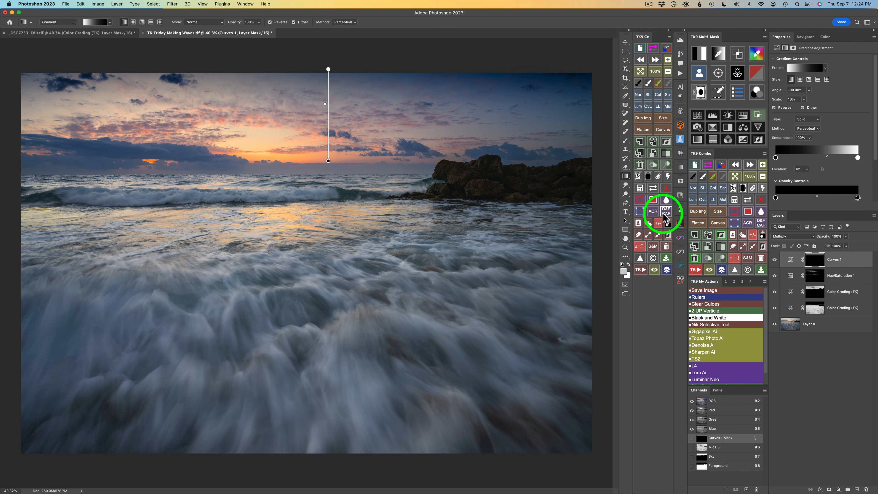
Apply an Edit Blend If restriction to the Curves layer and duplicate the layer.
click(759, 116)
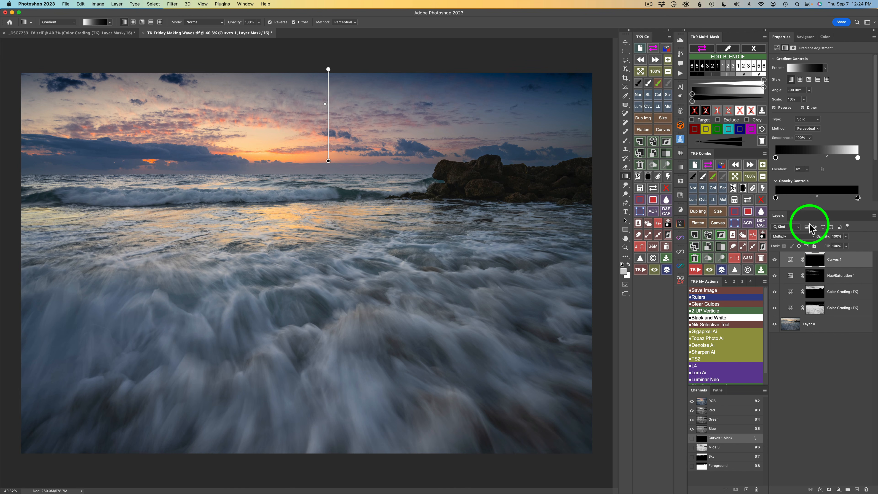
click(738, 67)
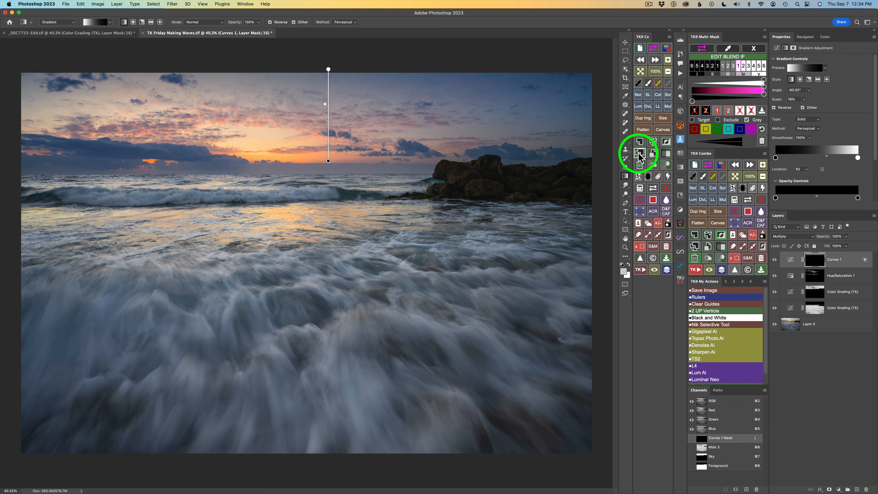
click(695, 245)
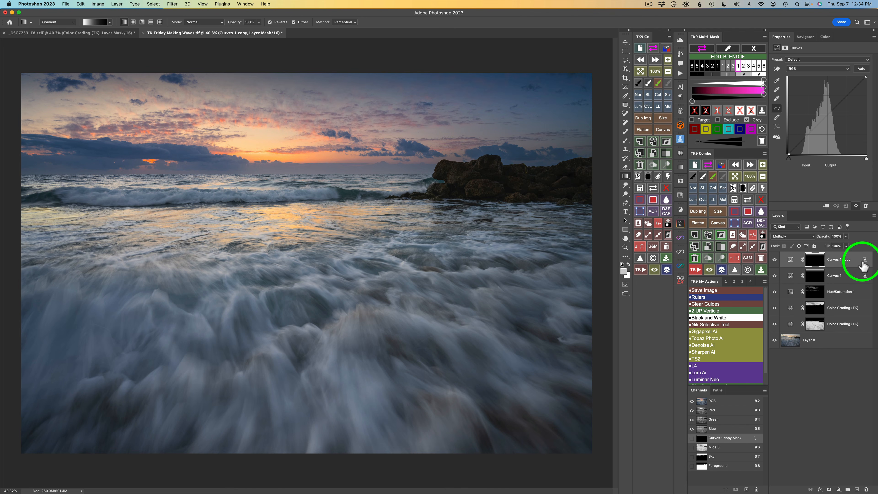
Set the duplicated Curves layer's opacity to 70% and compare the Curves layers hidden and shown.
click(775, 260)
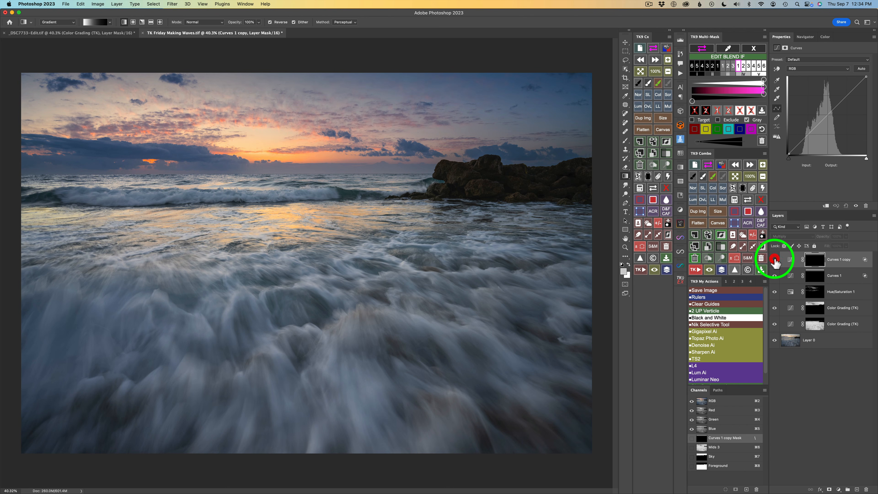
click(774, 260)
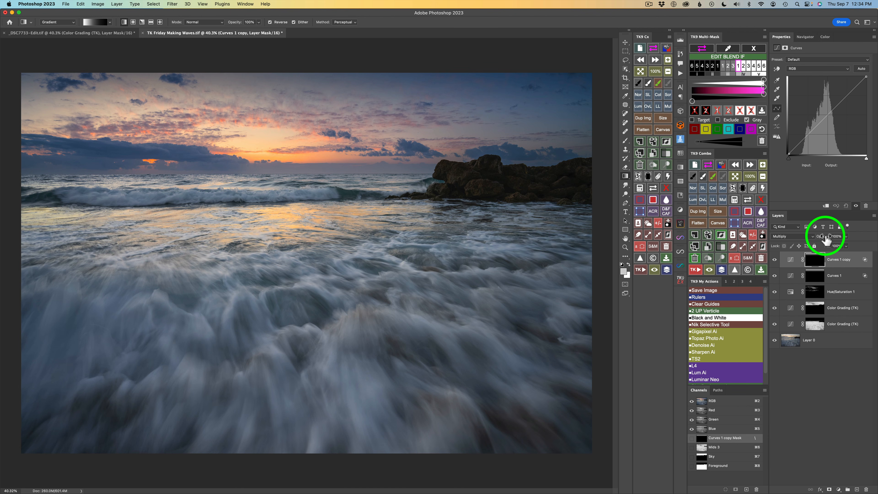
drag(825, 239, 818, 238)
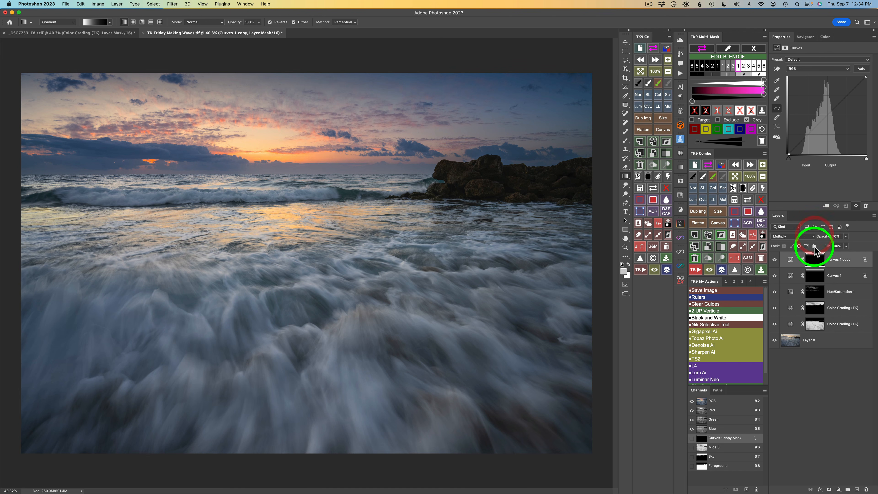
drag(775, 260, 775, 275)
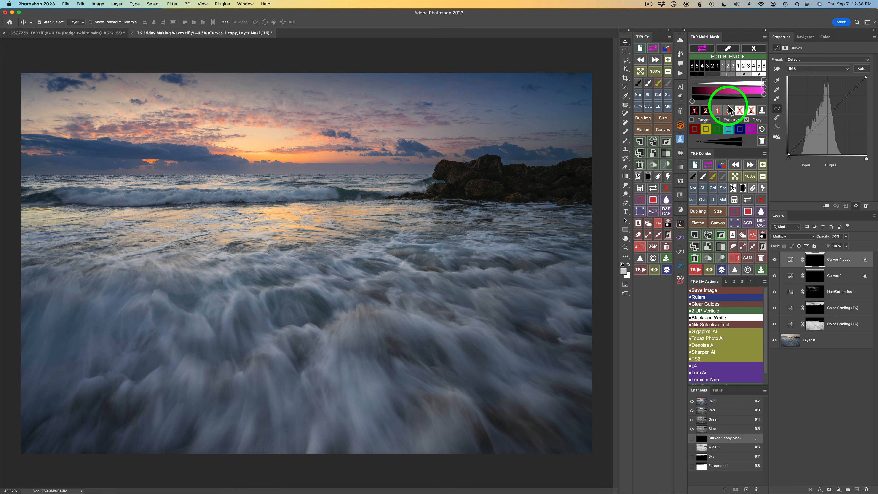
Close the Blend If panel and create a color mask by sampling the blue-gray water with the color picker.
click(754, 50)
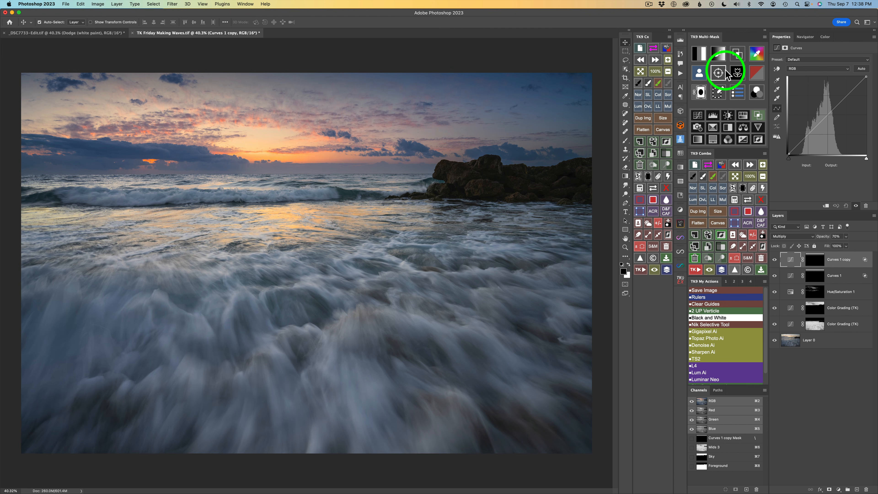
click(719, 57)
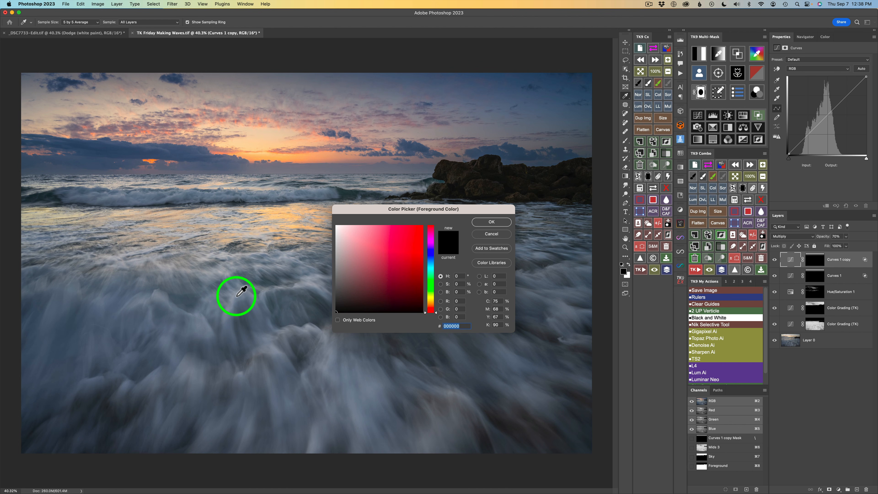
click(263, 294)
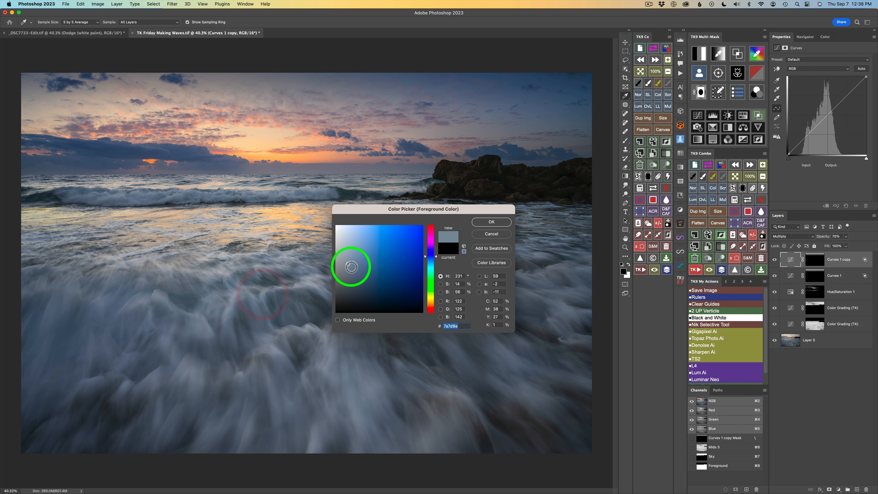
click(490, 223)
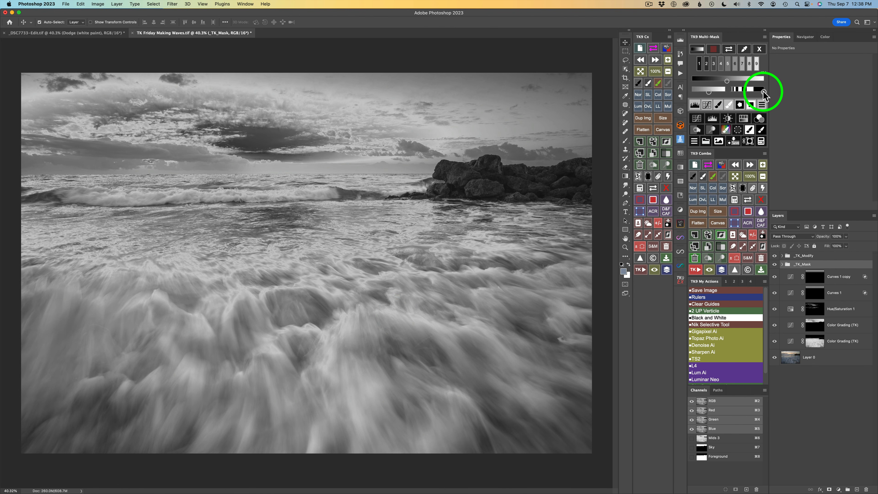
Adjust the color mask's range sliders to refine the selection of the blue-gray water.
click(747, 92)
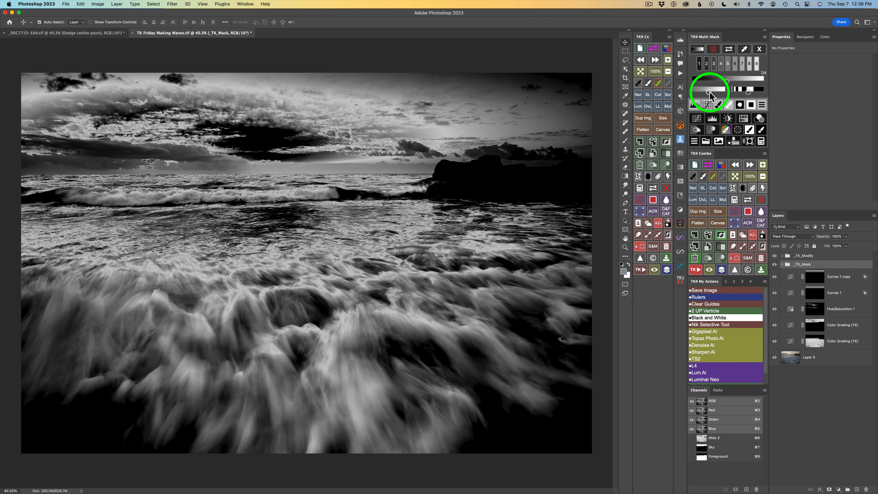
drag(709, 92, 715, 92)
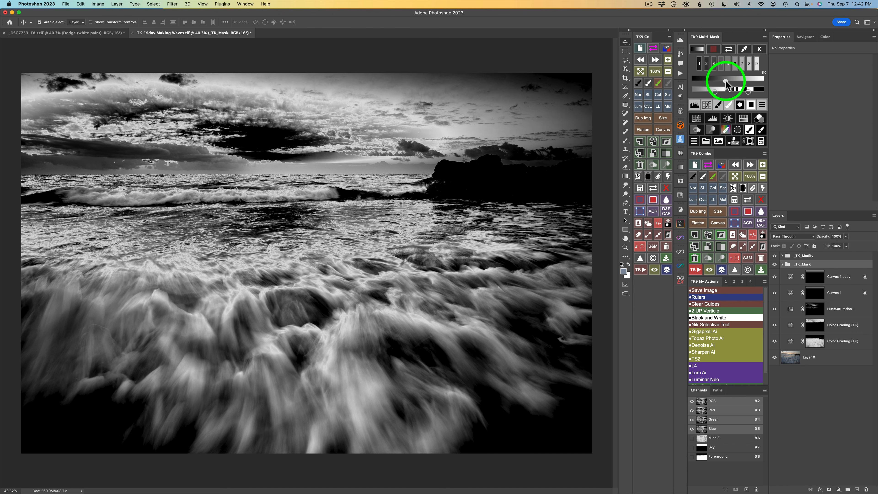
click(726, 82)
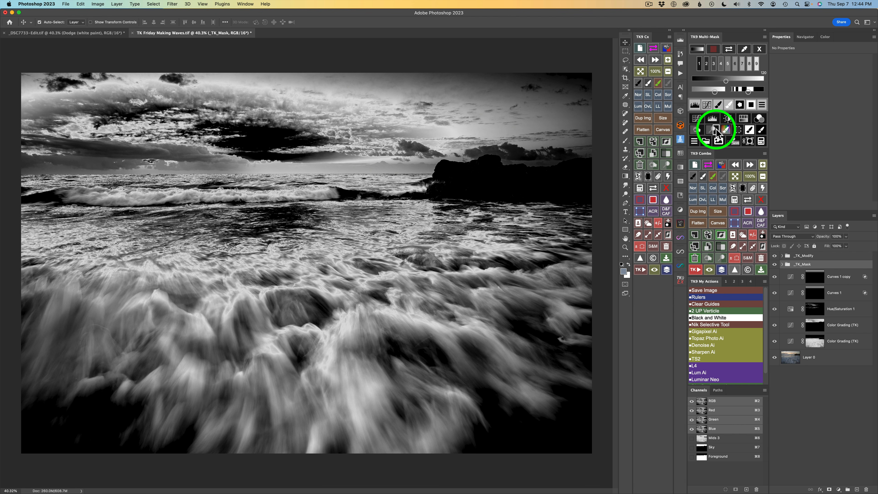
Add a Dodge (white paint) layer and brush white at 10% opacity over the water and foam.
click(716, 129)
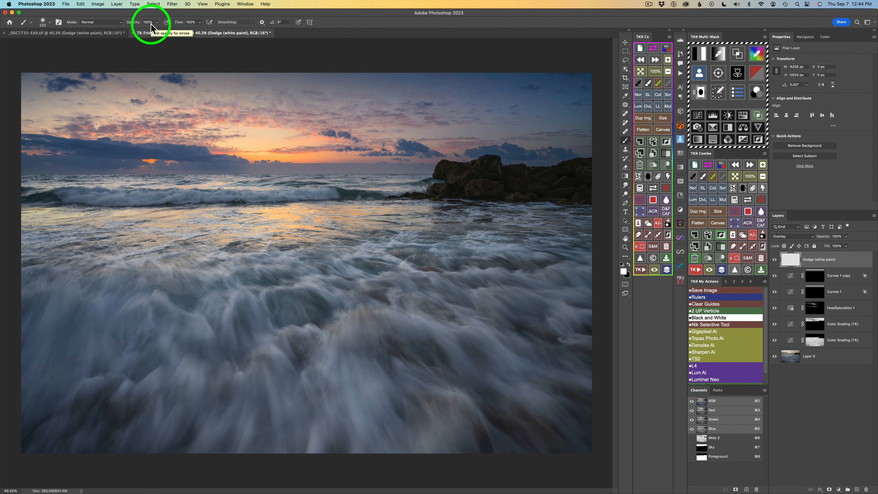
key(1)
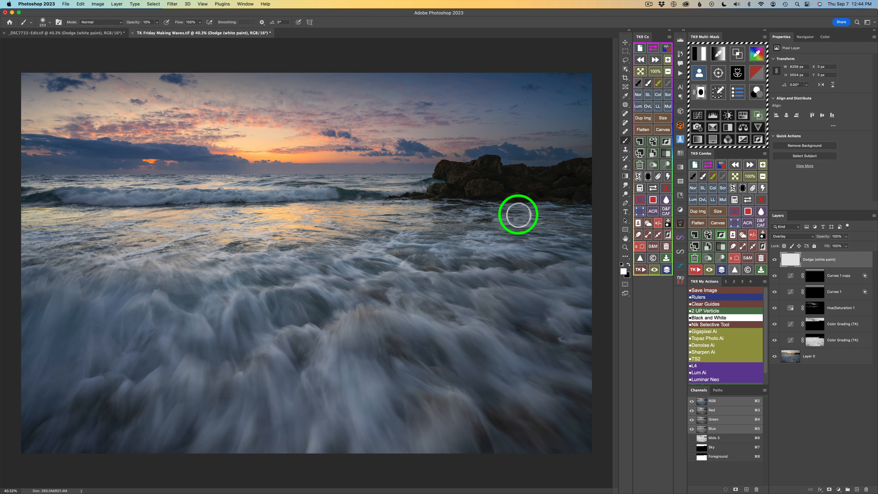
drag(525, 215, 554, 213)
mouse_move(483, 210)
mouse_down()
mouse_move(587, 219)
mouse_move(537, 224)
mouse_move(588, 233)
mouse_up()
mouse_move(459, 231)
mouse_down()
mouse_move(580, 239)
mouse_move(470, 232)
mouse_move(525, 226)
mouse_up()
drag(422, 217, 560, 208)
drag(515, 226, 580, 245)
mouse_move(497, 249)
mouse_down()
mouse_move(537, 249)
mouse_move(504, 246)
mouse_move(518, 254)
mouse_up()
mouse_move(410, 249)
mouse_down()
mouse_move(415, 254)
mouse_move(405, 247)
mouse_up()
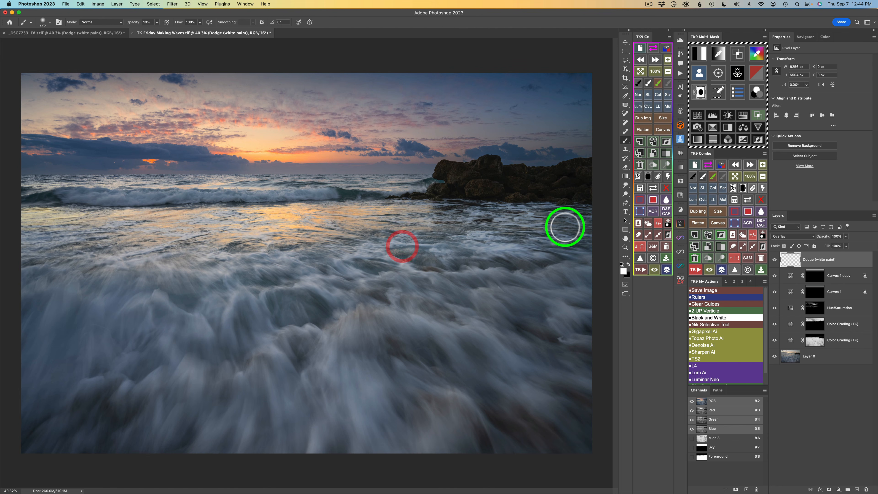
mouse_move(512, 224)
mouse_down()
mouse_move(582, 224)
mouse_move(551, 218)
mouse_move(583, 216)
mouse_move(597, 198)
mouse_up()
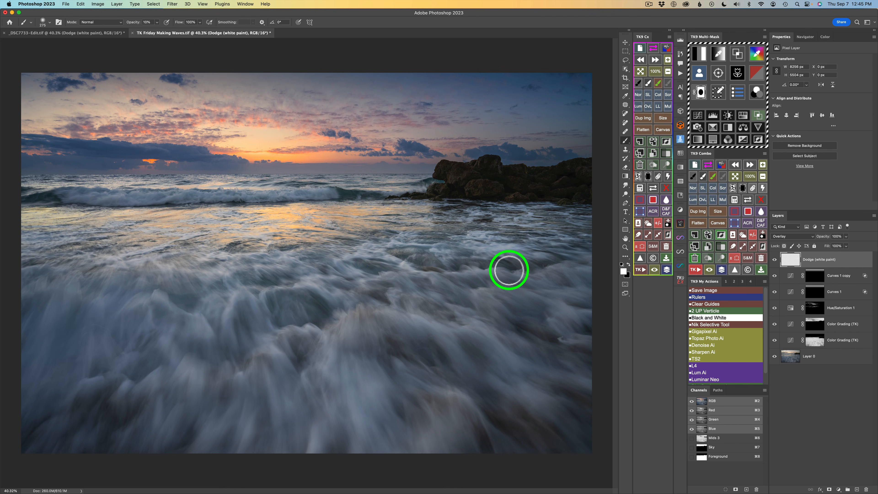
drag(510, 272, 499, 271)
mouse_move(502, 270)
mouse_down()
mouse_move(555, 289)
mouse_move(546, 280)
mouse_move(558, 266)
mouse_move(580, 283)
mouse_move(560, 266)
mouse_move(590, 290)
mouse_move(582, 266)
mouse_move(541, 257)
mouse_move(486, 290)
mouse_up()
mouse_move(517, 317)
mouse_down()
mouse_move(493, 290)
mouse_move(547, 296)
mouse_move(581, 317)
mouse_move(565, 306)
mouse_move(575, 319)
mouse_move(552, 313)
mouse_move(563, 326)
mouse_move(549, 318)
mouse_move(575, 342)
mouse_move(567, 336)
mouse_move(590, 341)
mouse_move(473, 322)
mouse_move(504, 345)
mouse_move(473, 330)
mouse_move(490, 335)
mouse_move(484, 296)
mouse_move(535, 328)
mouse_move(504, 313)
mouse_up()
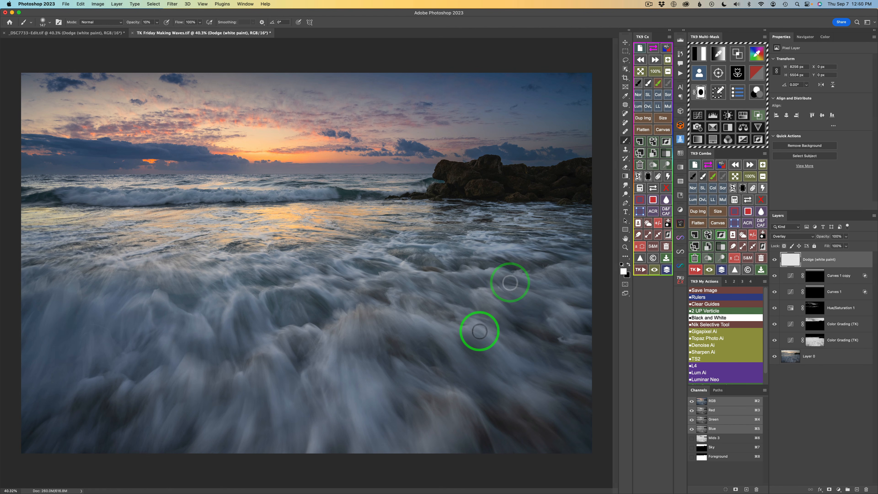
drag(509, 360, 483, 330)
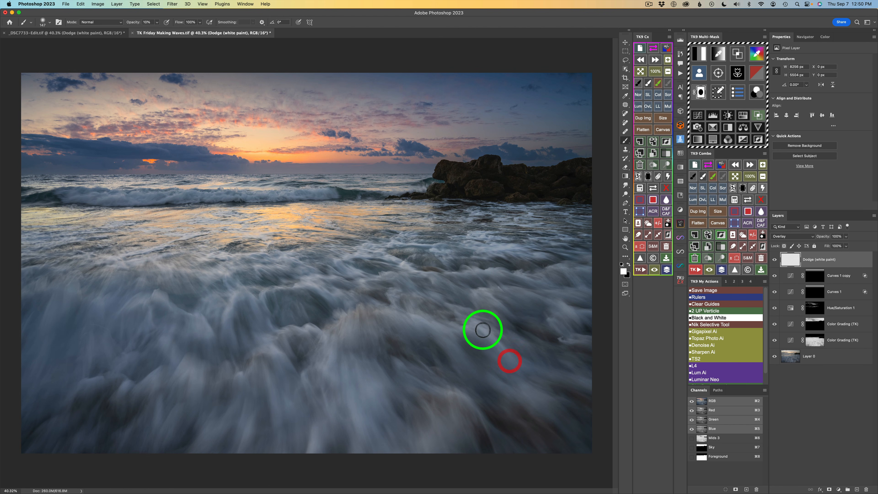
click(526, 364)
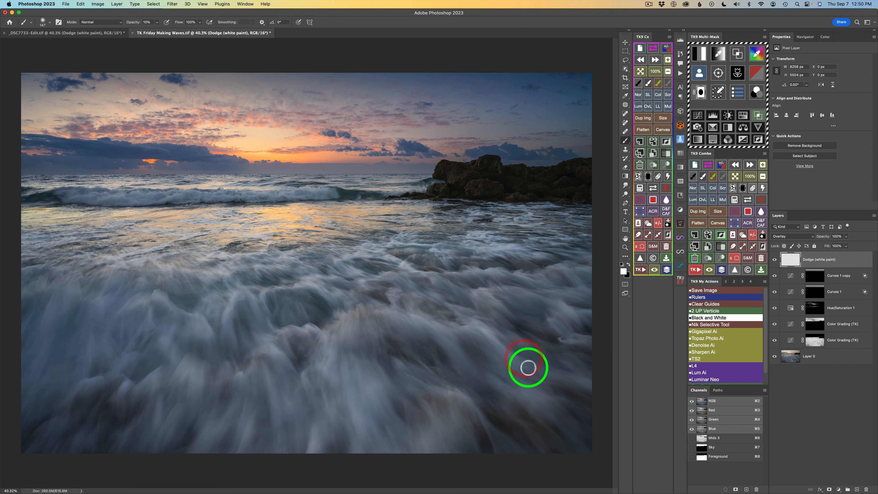
drag(590, 385, 522, 381)
drag(560, 416, 517, 395)
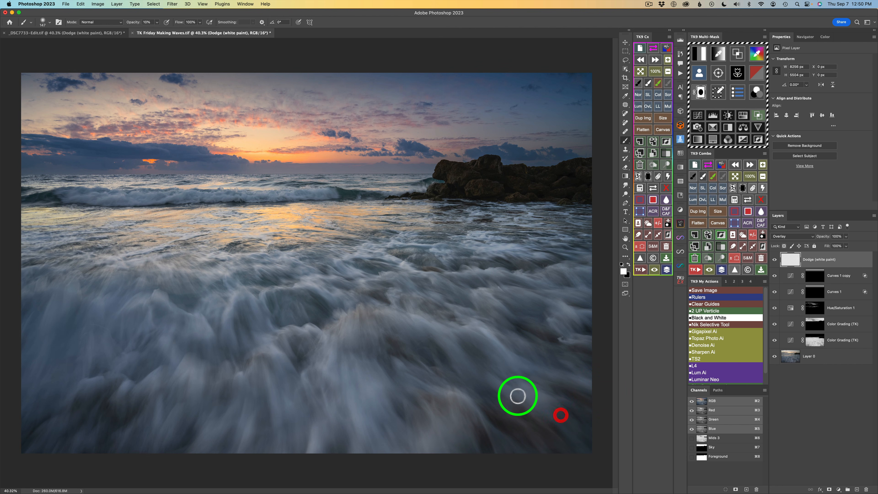
drag(554, 434, 529, 384)
drag(575, 419, 525, 392)
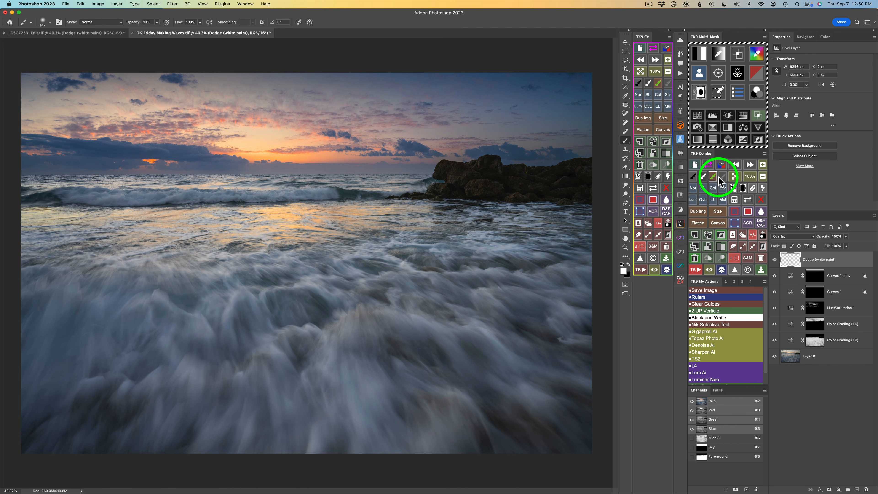
drag(480, 428, 454, 393)
drag(495, 451, 484, 421)
mouse_move(519, 458)
mouse_down()
mouse_move(489, 431)
mouse_move(433, 407)
mouse_up()
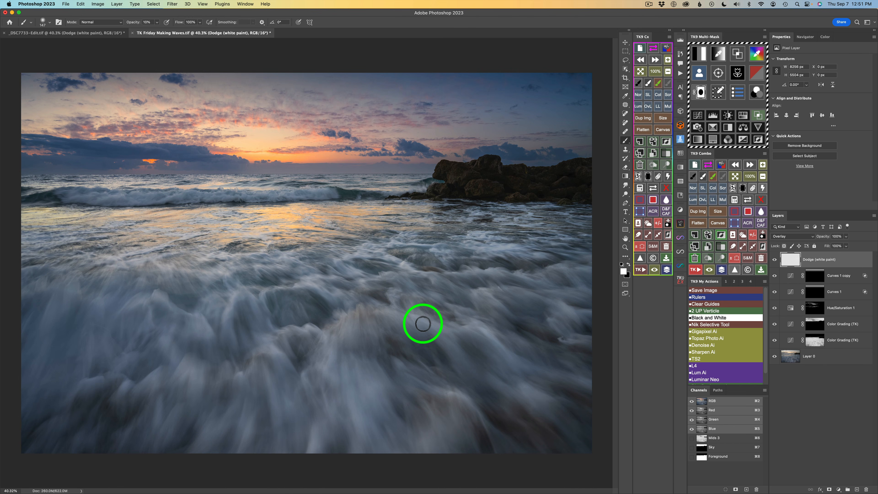
Brush a small dodge stroke near the rocks and compare the Dodge layer hidden and shown.
click(774, 260)
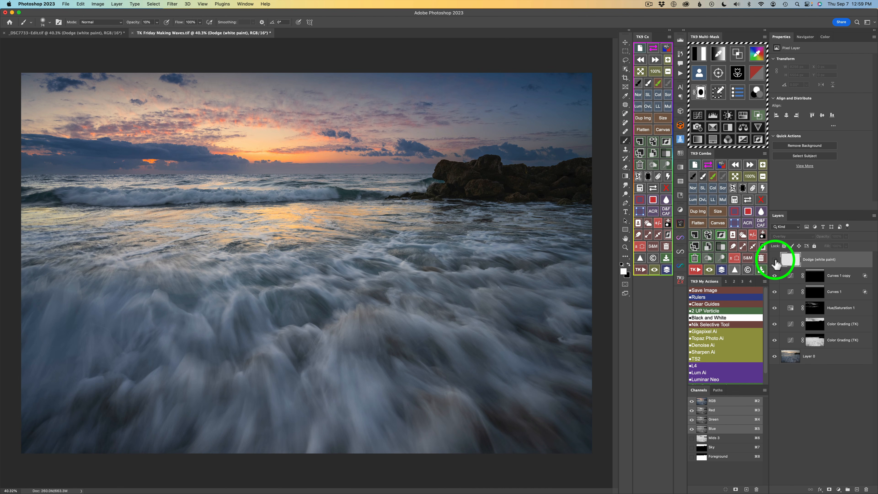
click(774, 259)
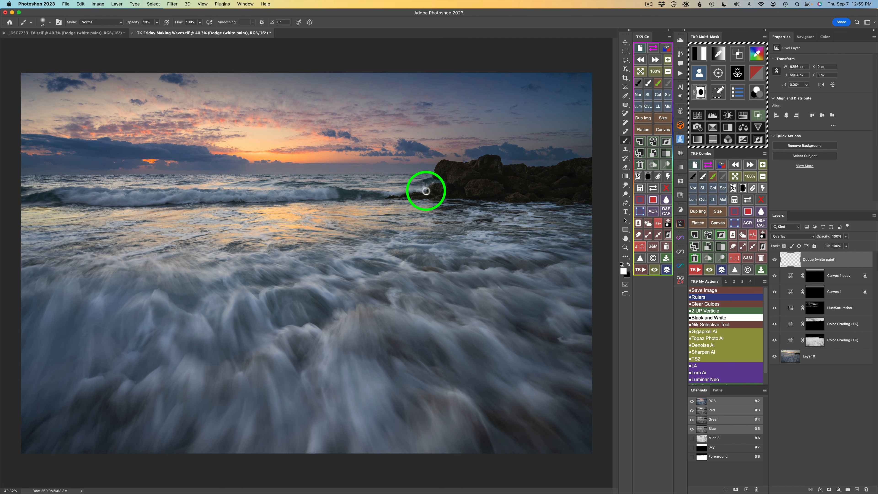
click(722, 177)
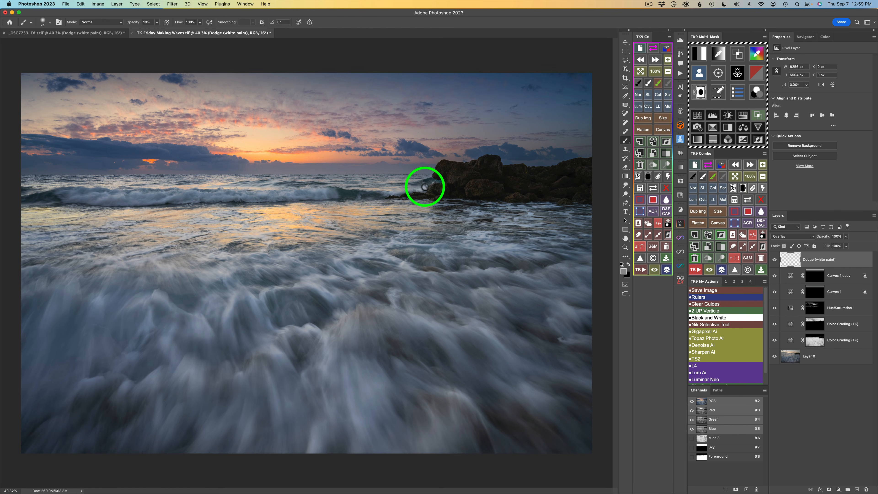
mouse_move(424, 187)
mouse_down()
mouse_move(416, 198)
mouse_move(430, 184)
mouse_move(417, 192)
mouse_up()
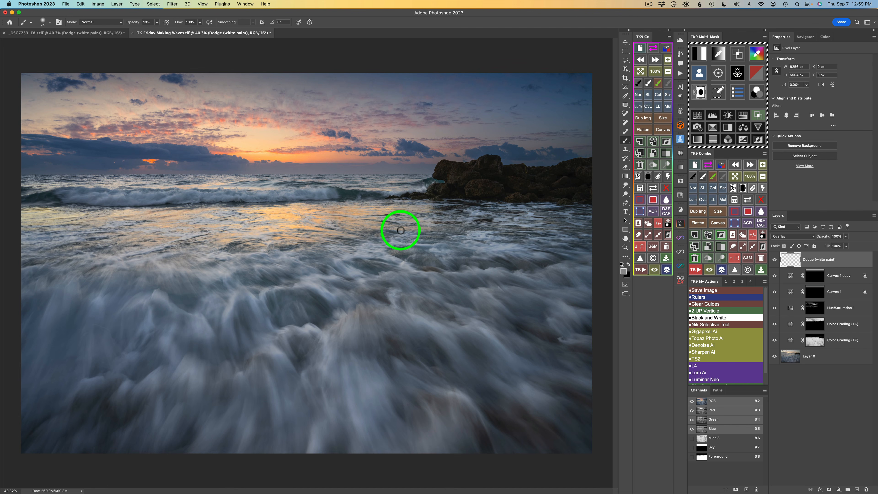
click(775, 260)
click(774, 260)
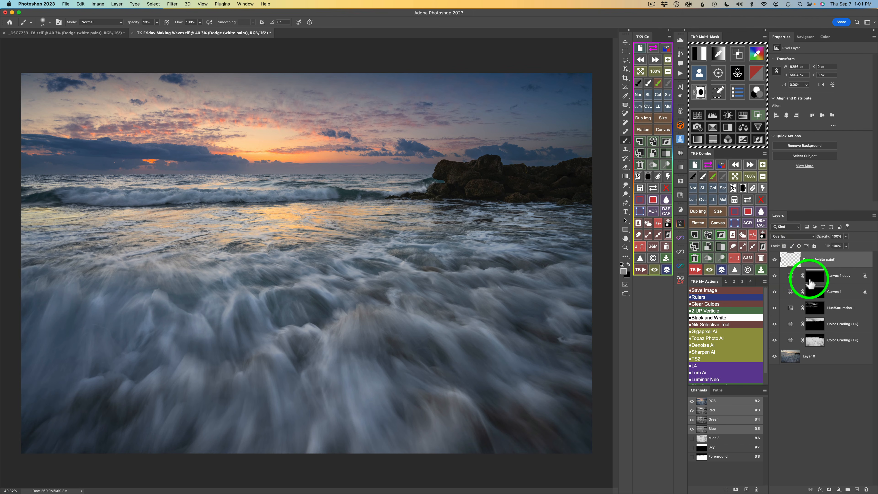
Load the Dodge layer's pixels as a selection, create a Hue/Saturation layer masked by it, and preview the mask.
super+click(791, 264)
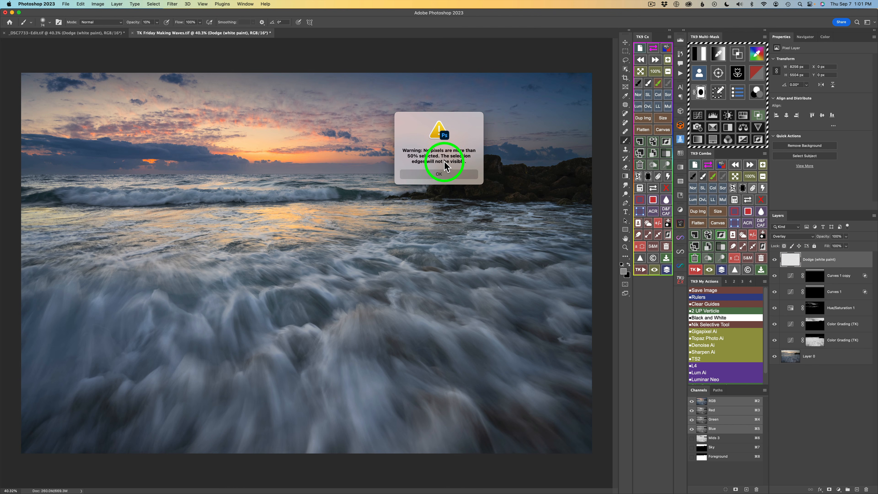
click(444, 173)
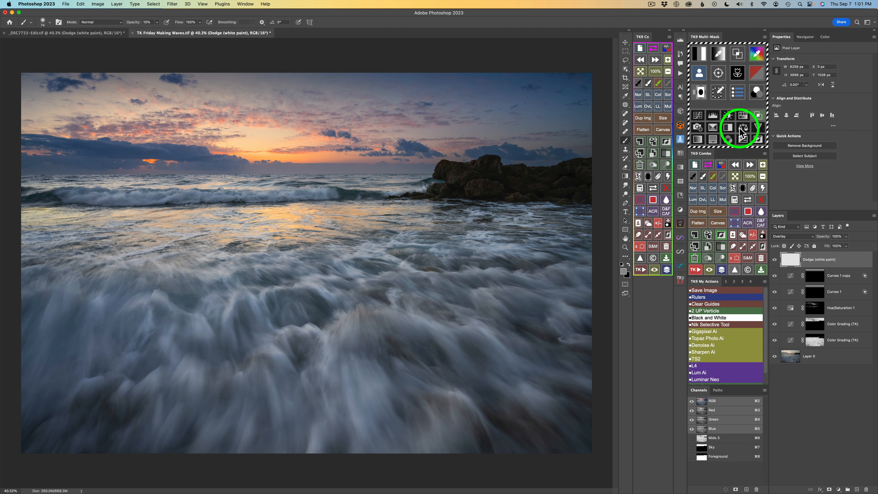
click(743, 115)
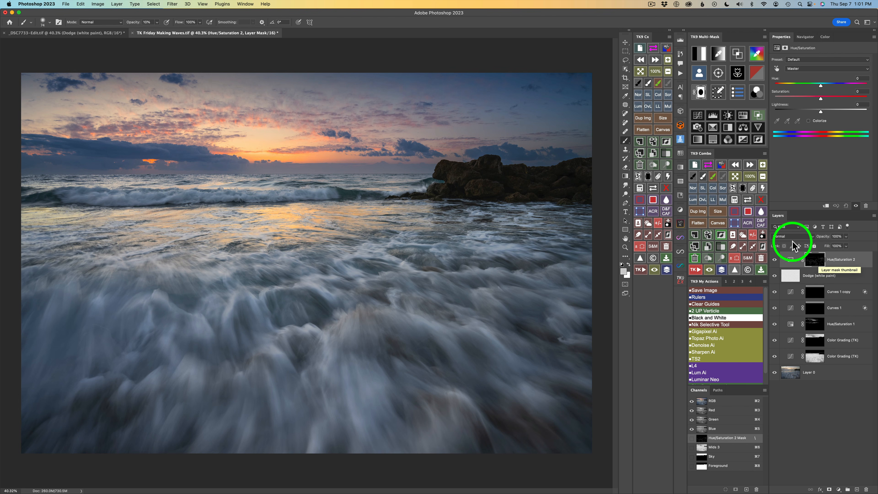
click(750, 202)
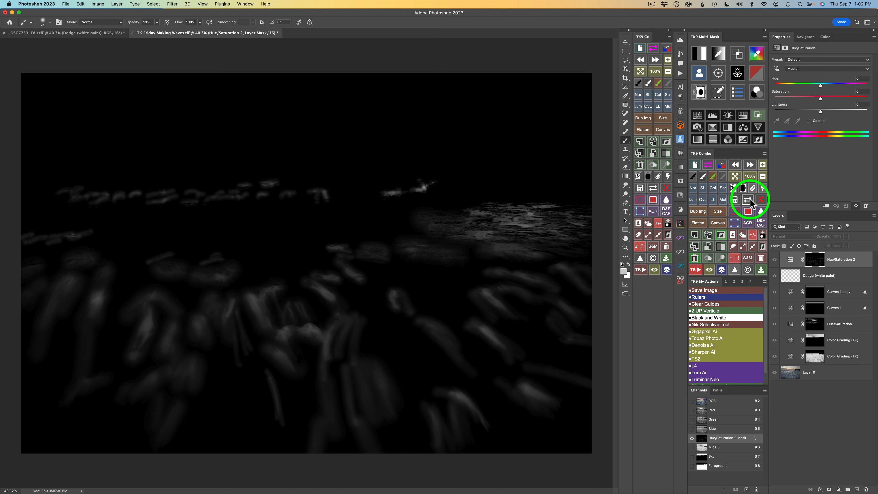
click(749, 201)
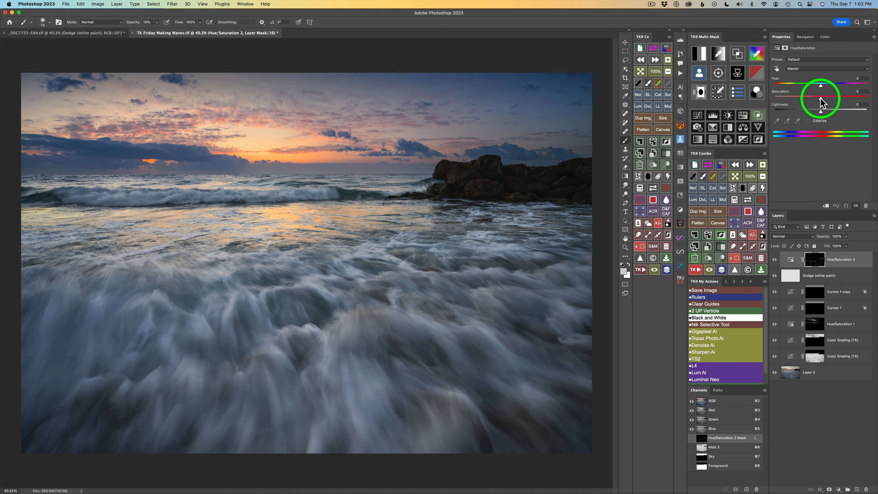
Set the Hue/Saturation layer's saturation to -100 and lightness to +13, comparing the layer hidden and shown.
drag(821, 101, 766, 102)
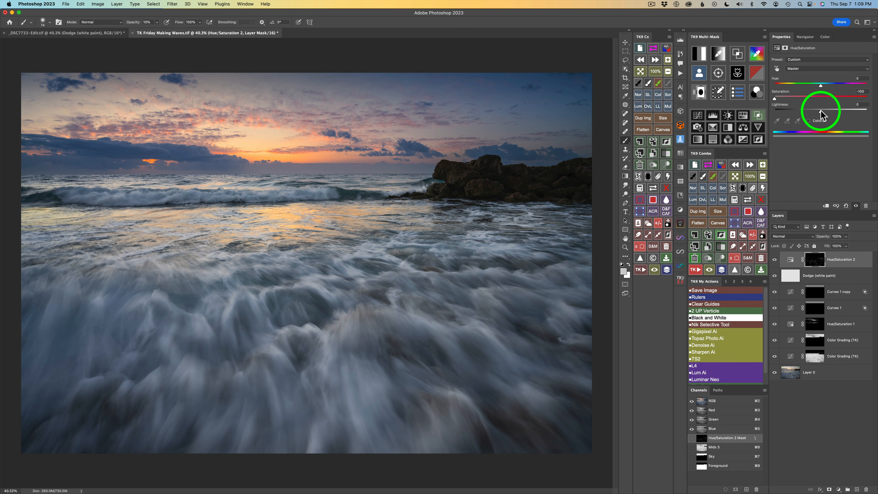
mouse_move(821, 111)
mouse_down()
mouse_move(856, 111)
mouse_move(819, 110)
mouse_move(842, 111)
mouse_move(829, 111)
mouse_up()
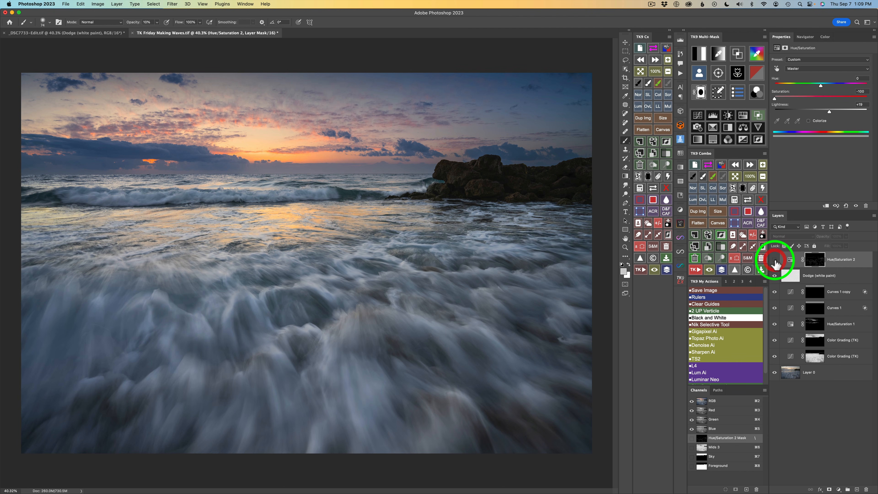
click(774, 260)
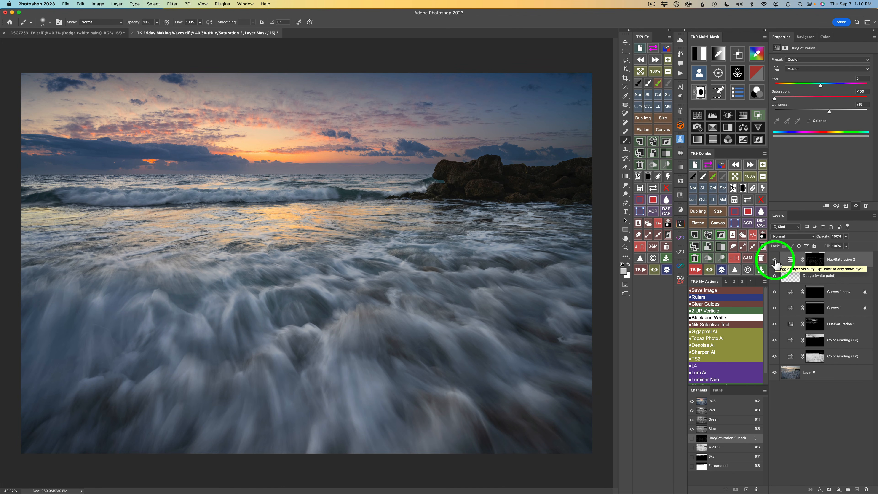
drag(775, 261, 775, 273)
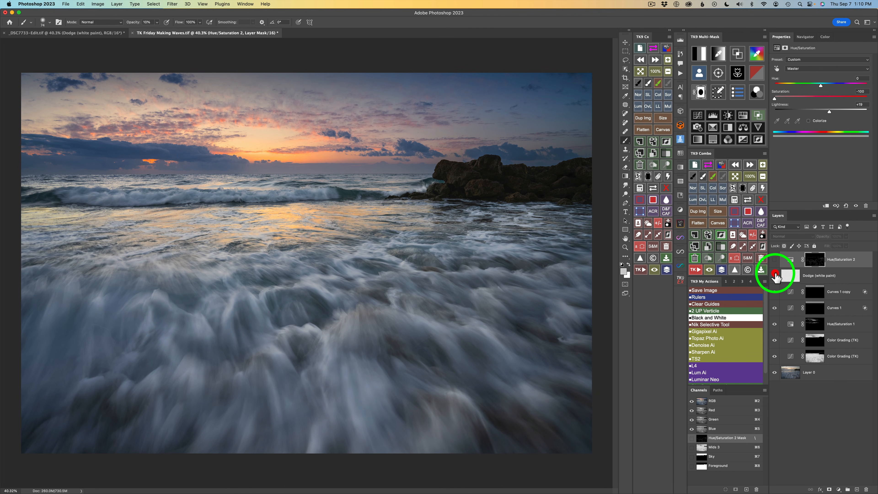
drag(775, 263, 774, 276)
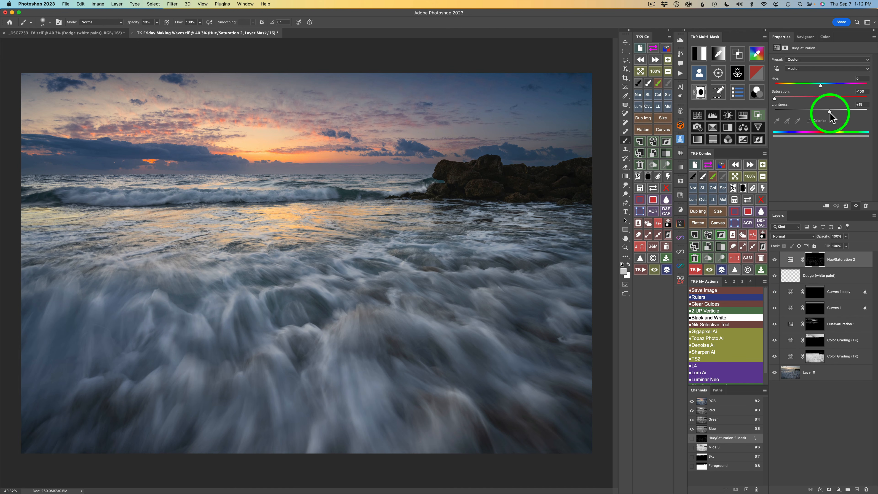
drag(829, 112, 827, 114)
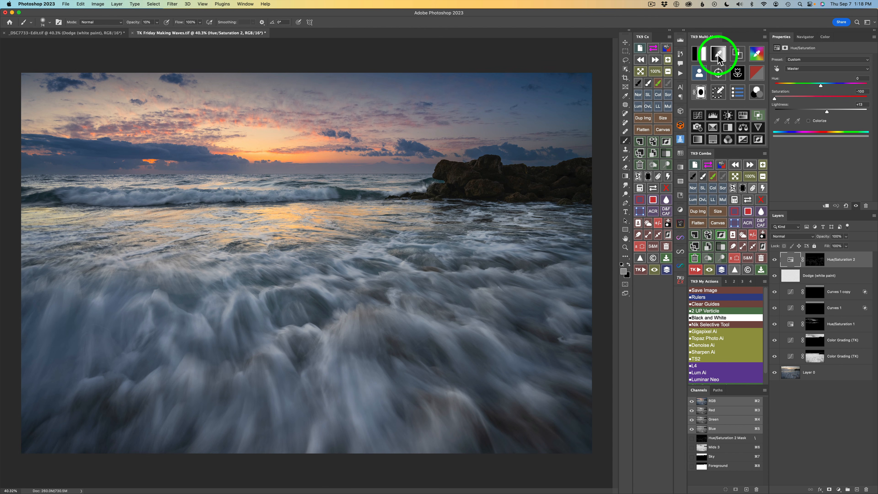
Start a new color mask by sampling the white-gray foam with the color picker.
click(718, 56)
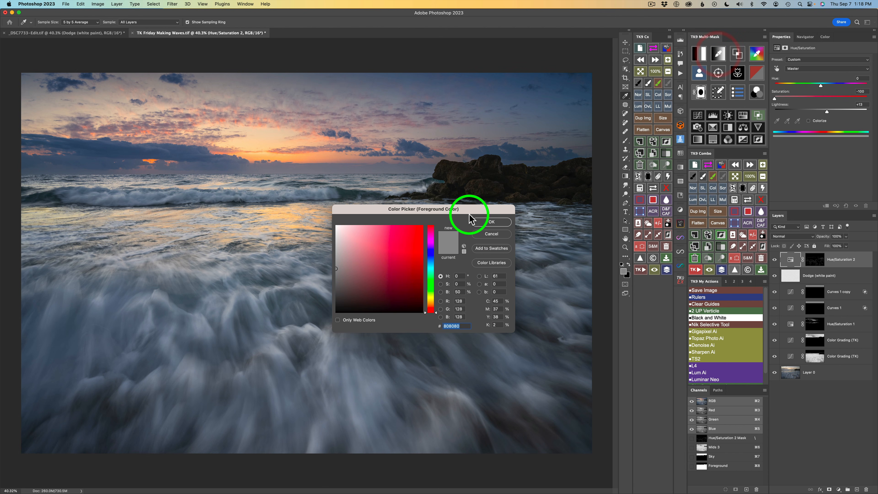
drag(425, 211, 444, 212)
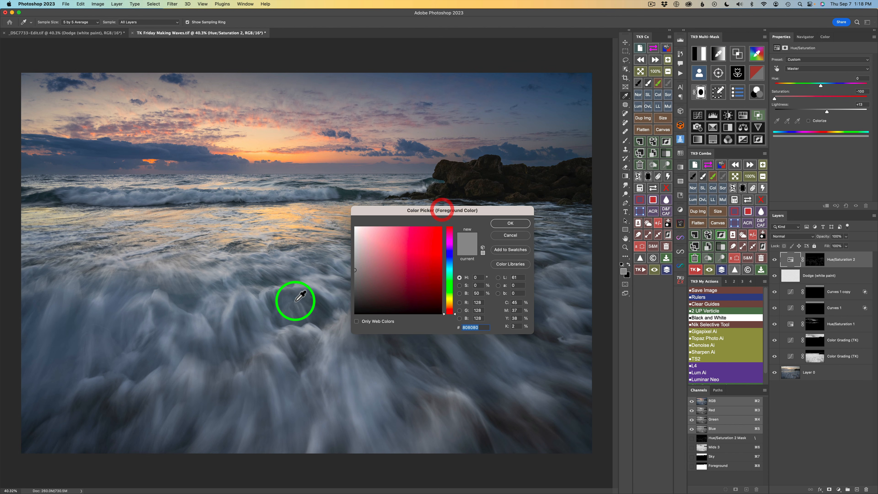
drag(318, 298, 321, 298)
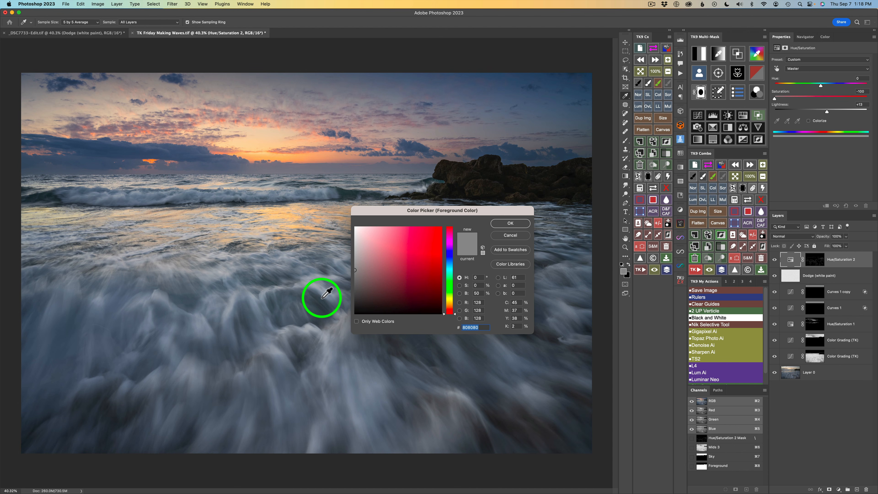
click(322, 297)
click(511, 223)
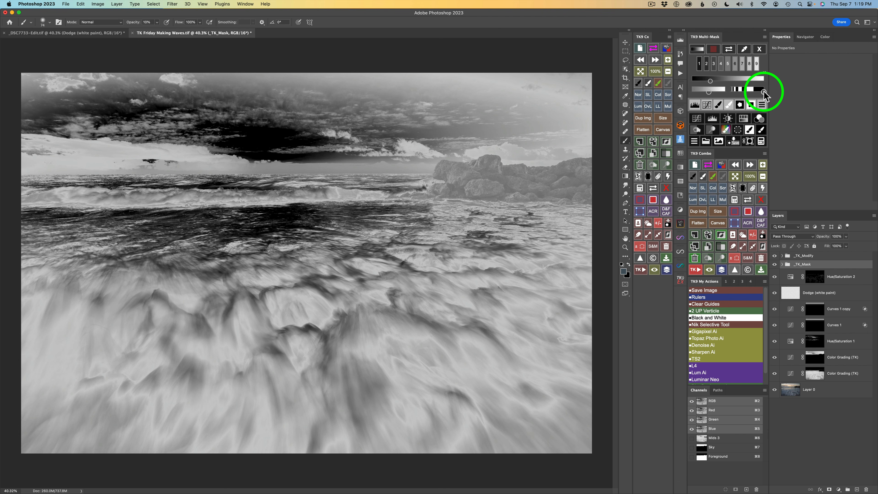
Adjust the color mask's range sliders to narrow the selection to the bright foam.
drag(763, 91, 741, 92)
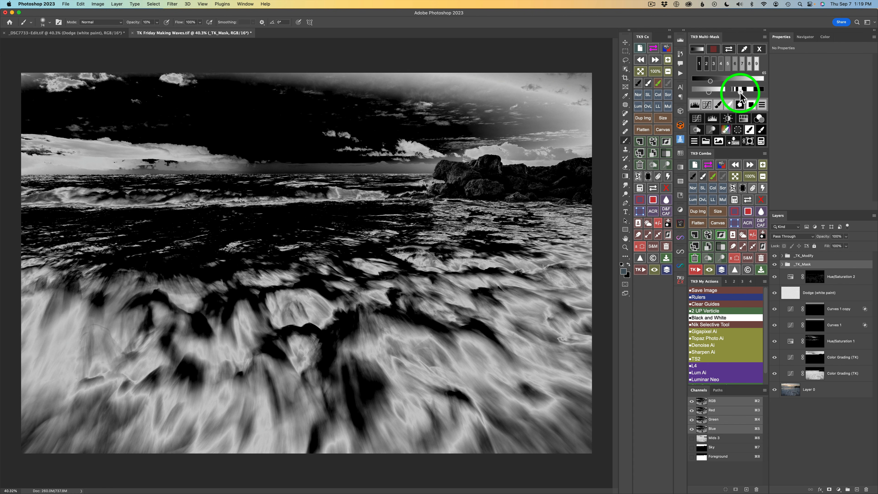
click(739, 92)
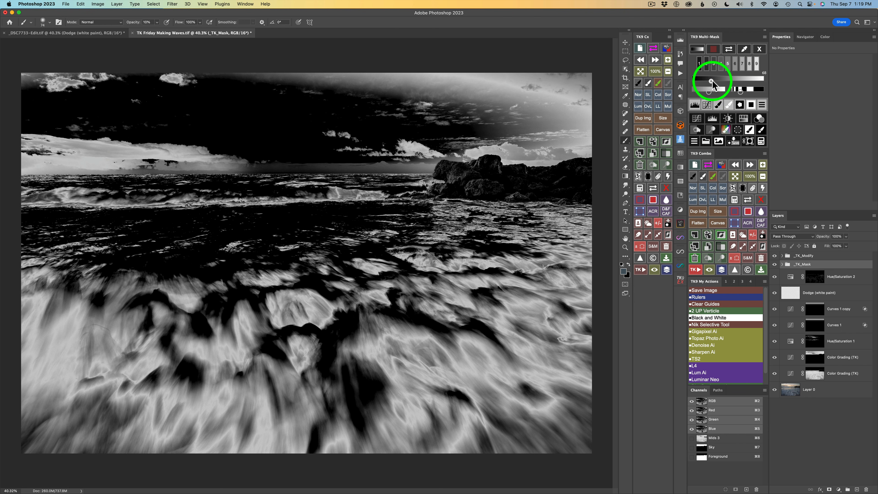
drag(711, 83, 712, 85)
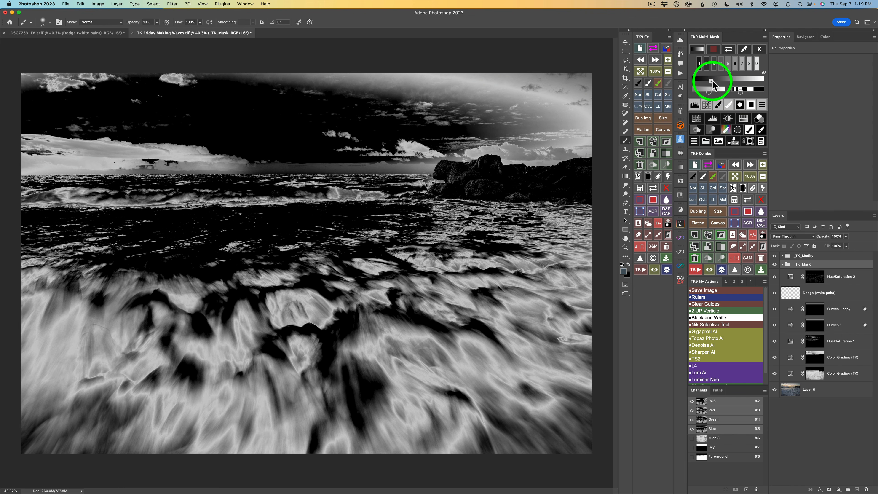
drag(713, 81, 713, 80)
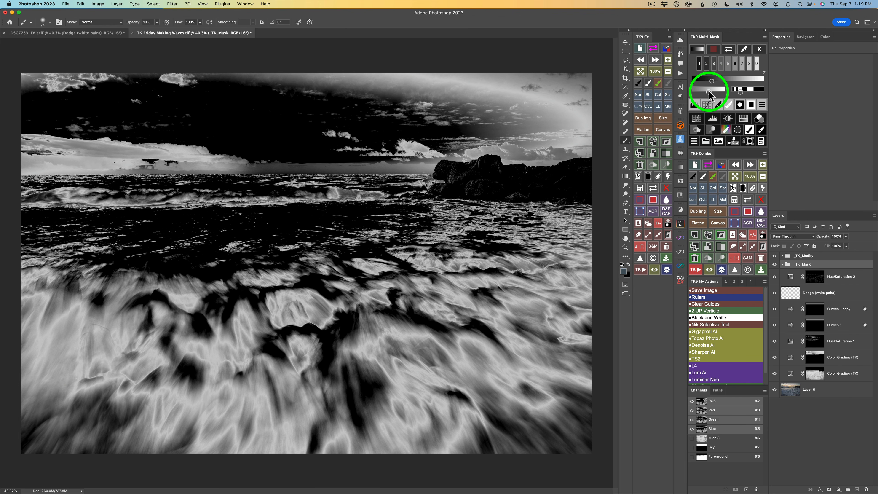
drag(710, 93, 714, 91)
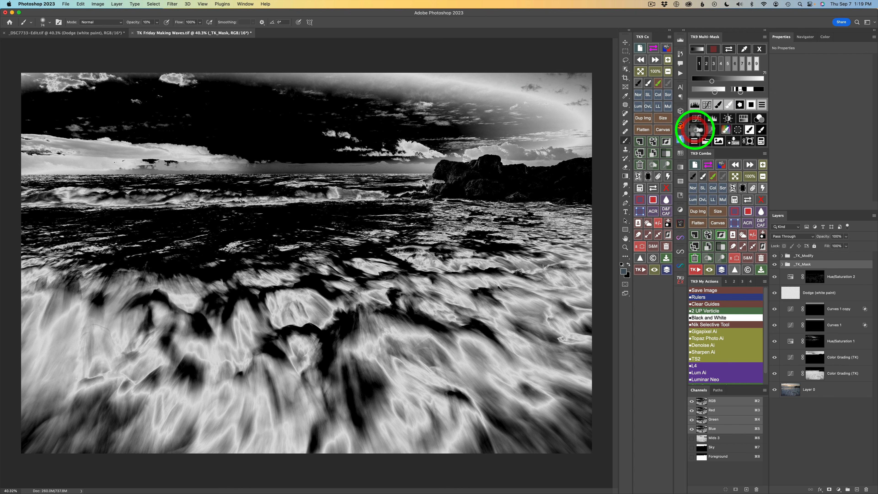
Create a Burn (black paint) layer and burn strokes across the middle water and right side.
click(721, 165)
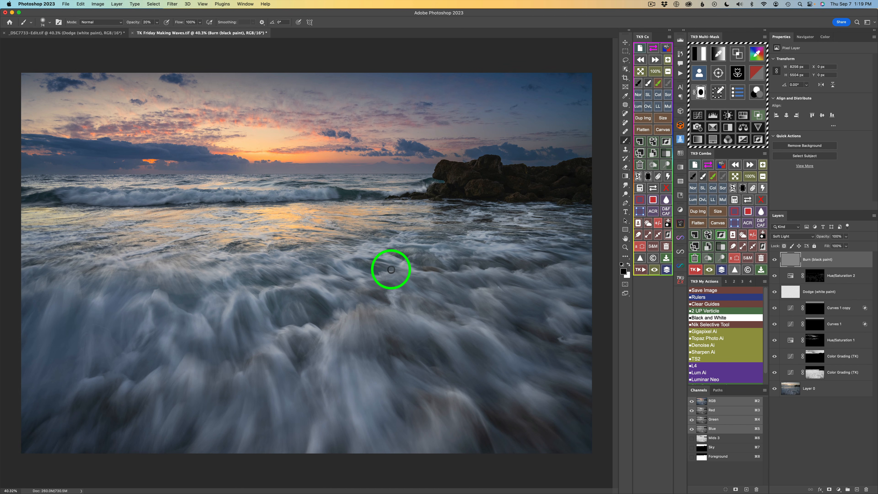
drag(374, 262, 374, 263)
mouse_move(372, 259)
mouse_down()
mouse_move(382, 264)
mouse_move(372, 260)
mouse_up()
drag(401, 271, 355, 261)
drag(387, 267, 357, 264)
mouse_move(392, 296)
mouse_down()
mouse_move(414, 283)
mouse_move(474, 260)
mouse_move(453, 266)
mouse_move(460, 258)
mouse_move(494, 274)
mouse_move(498, 257)
mouse_move(515, 270)
mouse_move(531, 269)
mouse_move(543, 251)
mouse_move(561, 249)
mouse_up()
mouse_move(570, 257)
mouse_down()
mouse_move(560, 245)
mouse_move(569, 245)
mouse_move(543, 234)
mouse_up()
drag(543, 236, 524, 233)
drag(520, 234, 499, 234)
drag(493, 232, 518, 227)
mouse_move(516, 227)
mouse_down()
mouse_move(436, 223)
mouse_move(398, 234)
mouse_move(386, 216)
mouse_up()
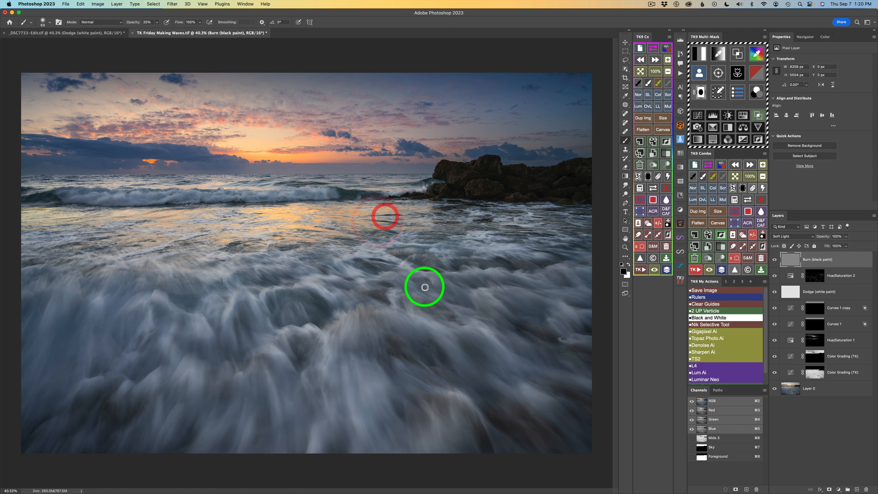
Continue burning the lower right corner and the central foam with more brush strokes.
mouse_move(470, 326)
mouse_down()
mouse_move(537, 330)
mouse_move(512, 321)
mouse_move(541, 345)
mouse_move(534, 313)
mouse_move(507, 300)
mouse_move(542, 322)
mouse_move(531, 298)
mouse_move(548, 316)
mouse_move(588, 334)
mouse_up()
drag(579, 325, 585, 333)
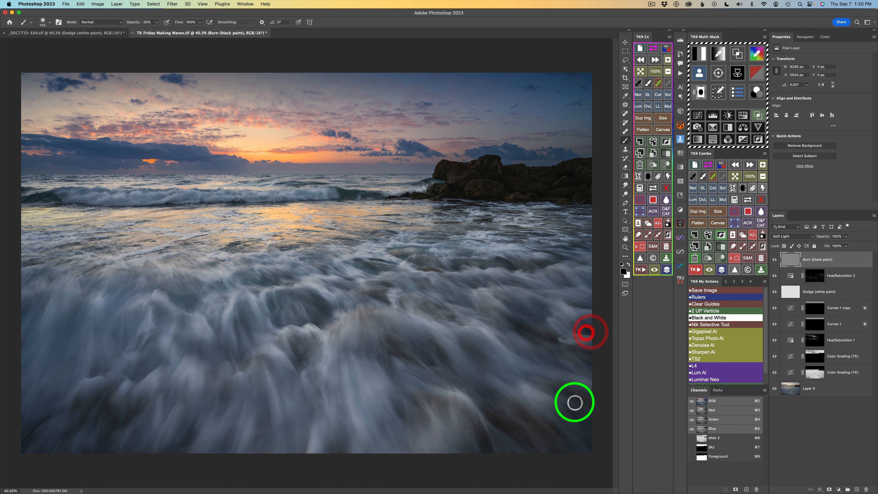
drag(562, 402, 596, 434)
mouse_move(562, 404)
mouse_down()
mouse_move(588, 436)
mouse_move(559, 394)
mouse_up()
mouse_move(599, 435)
mouse_down()
mouse_move(565, 394)
mouse_move(586, 410)
mouse_move(558, 389)
mouse_up()
drag(590, 426, 550, 421)
mouse_move(582, 455)
mouse_down()
mouse_move(544, 417)
mouse_move(558, 412)
mouse_move(582, 429)
mouse_up()
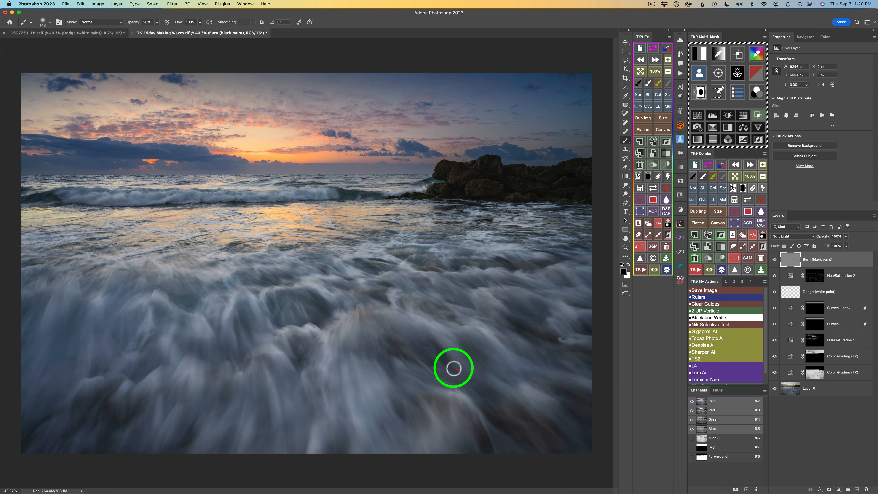
mouse_move(457, 369)
mouse_down()
mouse_move(434, 340)
mouse_move(451, 369)
mouse_move(423, 349)
mouse_move(427, 365)
mouse_move(380, 297)
mouse_up()
mouse_move(402, 357)
mouse_down()
mouse_move(389, 339)
mouse_move(378, 355)
mouse_move(410, 411)
mouse_move(391, 392)
mouse_up()
mouse_move(407, 424)
mouse_down()
mouse_move(391, 393)
mouse_move(387, 423)
mouse_up()
mouse_move(410, 414)
mouse_down()
mouse_move(379, 417)
mouse_move(349, 361)
mouse_up()
mouse_move(353, 393)
mouse_down()
mouse_move(330, 322)
mouse_move(305, 301)
mouse_up()
mouse_move(322, 329)
mouse_down()
mouse_move(310, 292)
mouse_move(354, 300)
mouse_move(305, 259)
mouse_up()
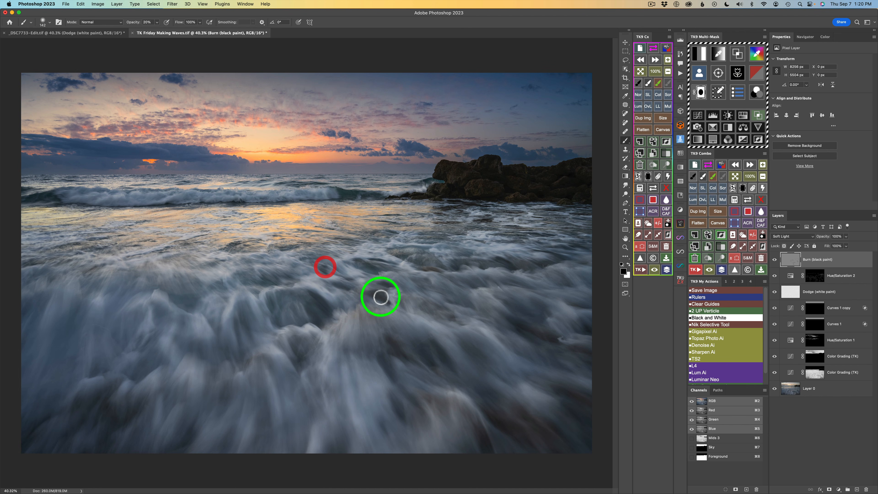
Compare the image with the Burn layer hidden and shown.
click(775, 258)
click(775, 258)
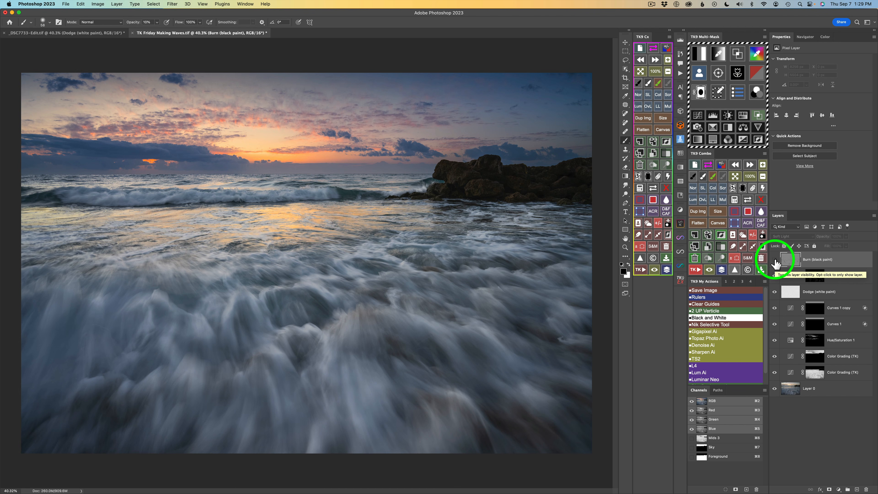
click(774, 259)
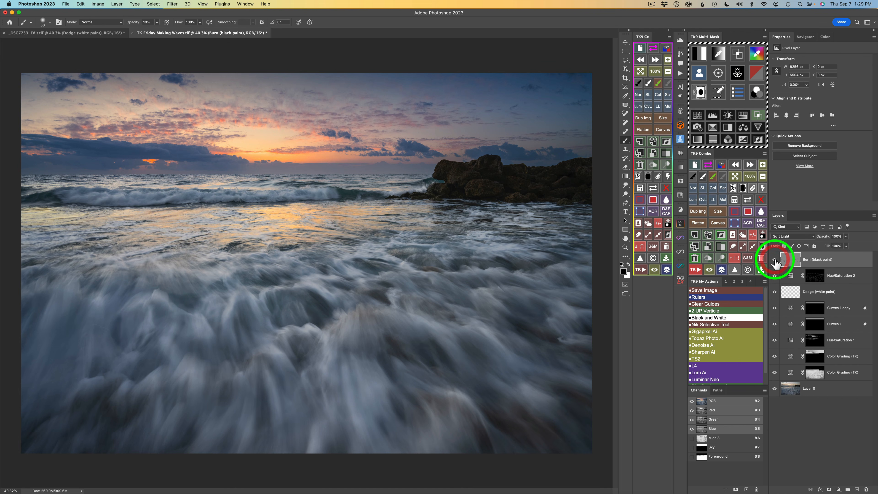
click(775, 260)
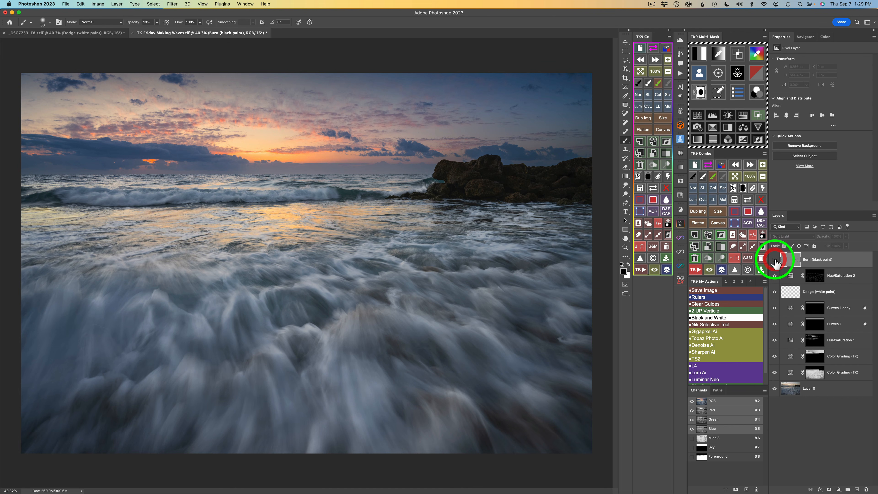
click(774, 259)
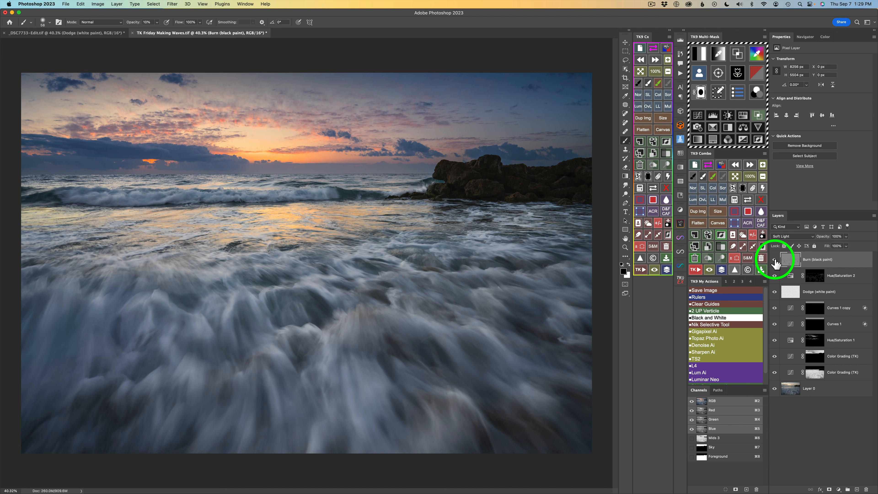
Burn more strokes across the lower and left foreground foam, then compare the Burn layer hidden and shown.
click(723, 176)
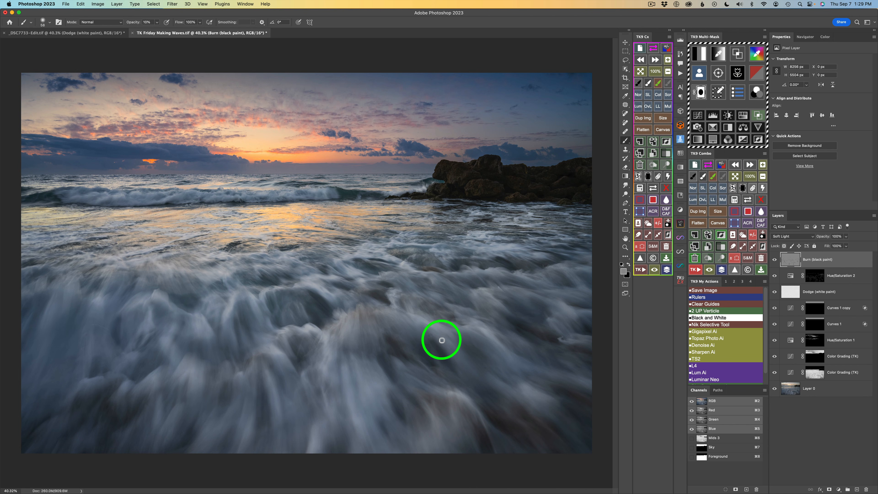
mouse_move(433, 340)
mouse_down()
mouse_move(452, 346)
mouse_move(435, 336)
mouse_move(452, 359)
mouse_move(440, 340)
mouse_move(450, 360)
mouse_move(442, 345)
mouse_move(446, 356)
mouse_move(425, 343)
mouse_up()
mouse_move(439, 374)
mouse_down()
mouse_move(429, 341)
mouse_move(438, 363)
mouse_move(392, 359)
mouse_up()
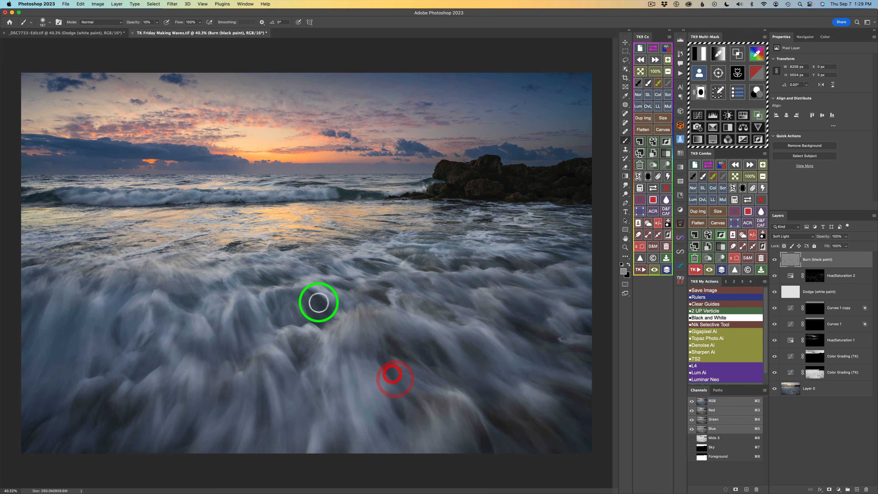
mouse_move(335, 314)
mouse_down()
mouse_move(335, 290)
mouse_move(349, 296)
mouse_move(276, 276)
mouse_move(303, 280)
mouse_up()
mouse_move(387, 294)
mouse_down()
mouse_move(376, 282)
mouse_move(378, 265)
mouse_move(396, 265)
mouse_move(389, 261)
mouse_up()
mouse_move(530, 333)
mouse_down()
mouse_move(514, 330)
mouse_move(519, 337)
mouse_up()
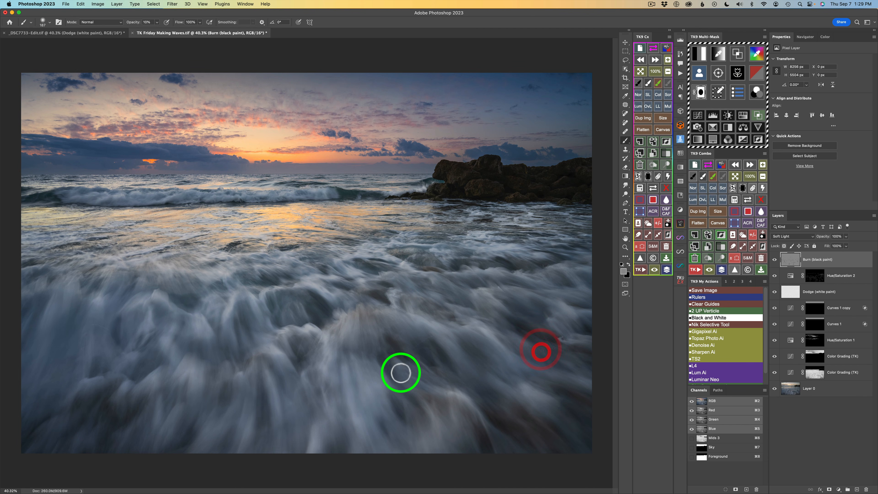
mouse_move(252, 429)
mouse_down()
mouse_move(261, 377)
mouse_move(254, 411)
mouse_up()
drag(177, 432, 166, 383)
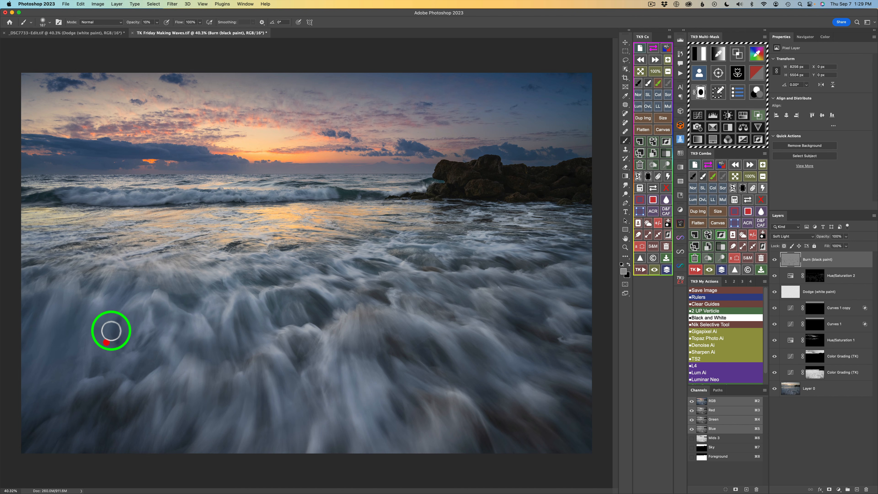
drag(111, 330, 118, 316)
mouse_move(123, 358)
mouse_down()
mouse_move(119, 319)
mouse_move(135, 323)
mouse_up()
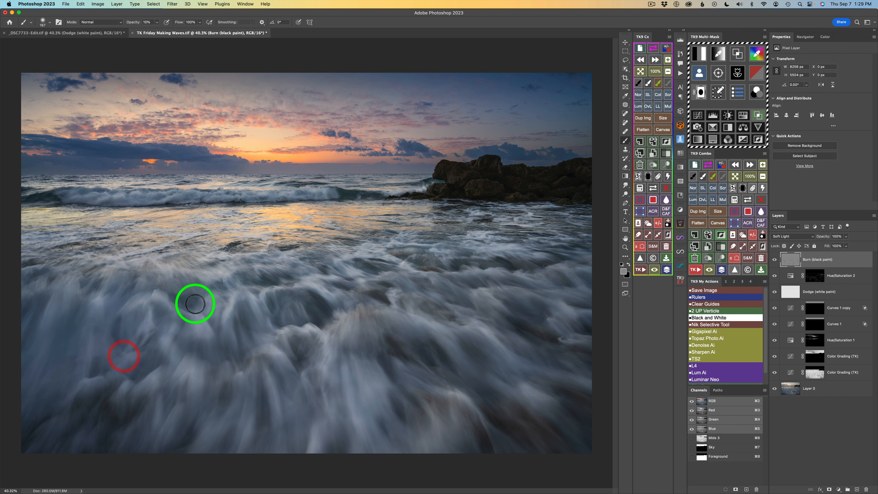
drag(186, 294, 206, 277)
drag(170, 289, 230, 254)
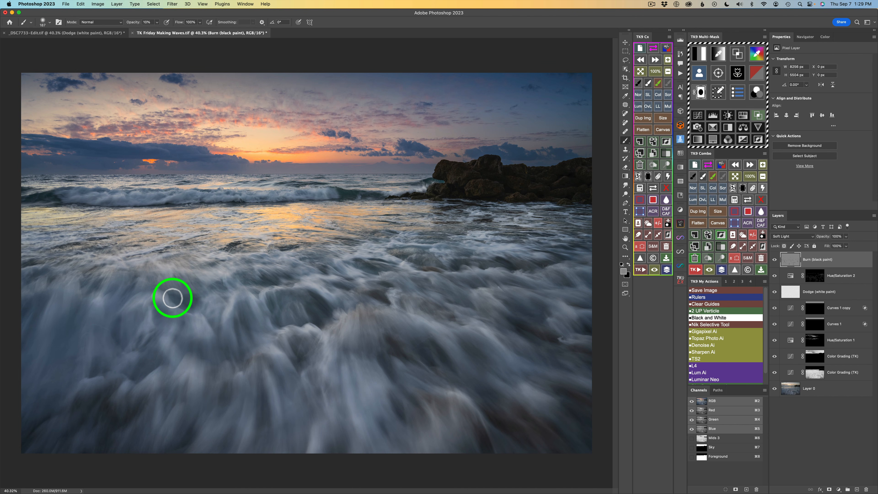
click(774, 259)
click(774, 260)
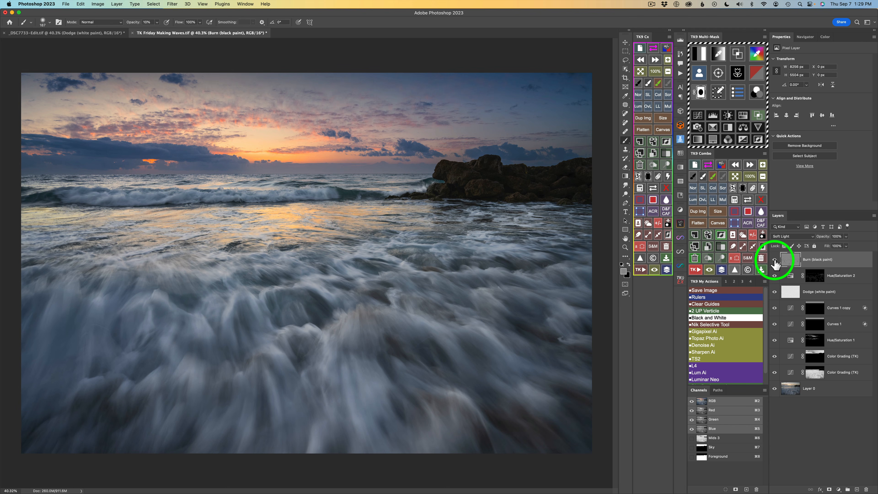
Burn the central foam toward the bottom edge with a larger brush, about 238 px.
drag(372, 366, 372, 369)
drag(387, 397, 378, 356)
drag(388, 395, 376, 357)
drag(388, 393, 377, 353)
drag(389, 393, 378, 352)
drag(384, 390, 376, 351)
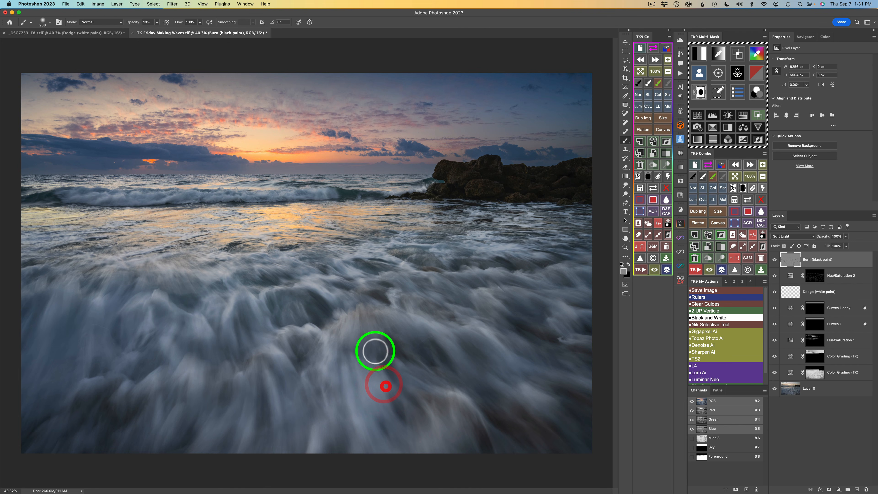
mouse_move(392, 417)
mouse_down()
mouse_move(395, 430)
mouse_move(388, 407)
mouse_up()
mouse_move(397, 432)
mouse_down()
mouse_move(398, 440)
mouse_move(381, 413)
mouse_up()
mouse_move(394, 437)
mouse_down()
mouse_move(381, 411)
mouse_move(388, 352)
mouse_up()
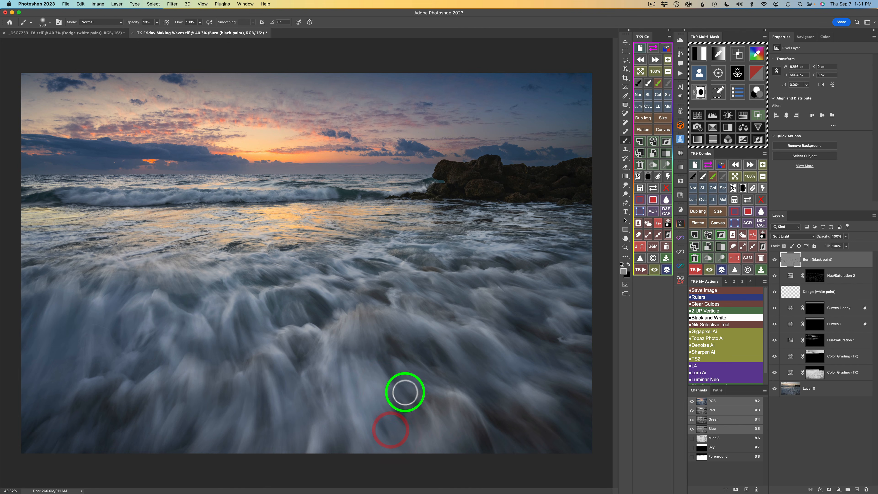
drag(405, 393, 391, 347)
drag(411, 382, 394, 342)
mouse_move(410, 373)
mouse_down()
mouse_move(394, 342)
mouse_move(418, 378)
mouse_move(403, 343)
mouse_move(421, 363)
mouse_move(420, 342)
mouse_move(442, 378)
mouse_move(433, 351)
mouse_up()
mouse_move(446, 387)
mouse_down()
mouse_move(437, 337)
mouse_move(452, 361)
mouse_move(394, 361)
mouse_move(394, 375)
mouse_up()
drag(410, 415, 404, 399)
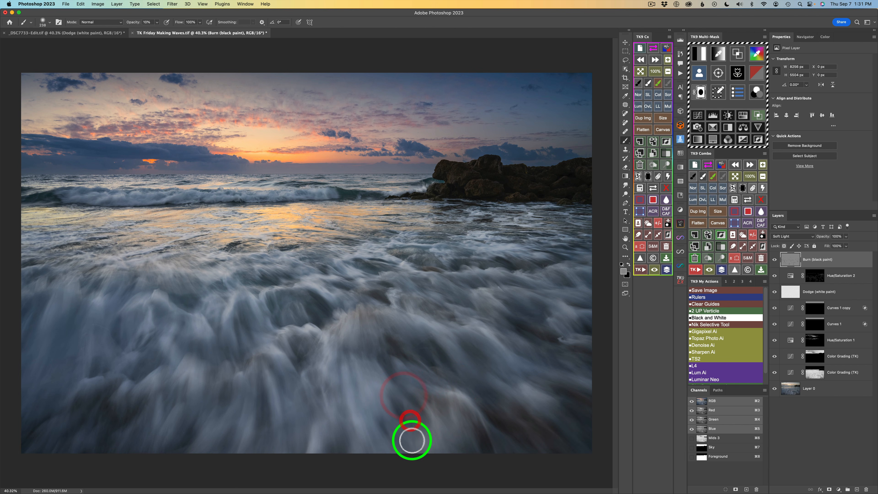
mouse_move(410, 440)
mouse_down()
mouse_move(384, 407)
mouse_move(388, 417)
mouse_up()
drag(407, 436, 381, 411)
drag(391, 449, 390, 349)
drag(331, 314, 322, 301)
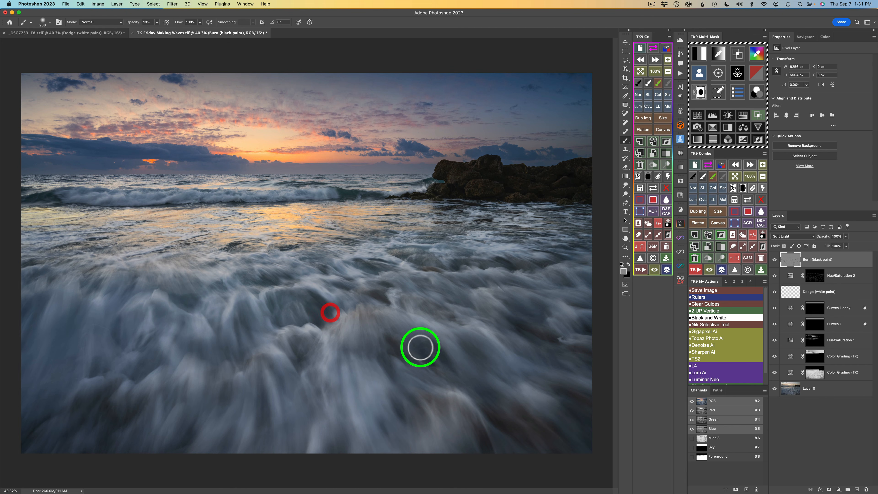
mouse_move(446, 378)
mouse_down()
mouse_move(437, 365)
mouse_move(464, 372)
mouse_move(470, 354)
mouse_up()
drag(488, 379, 477, 371)
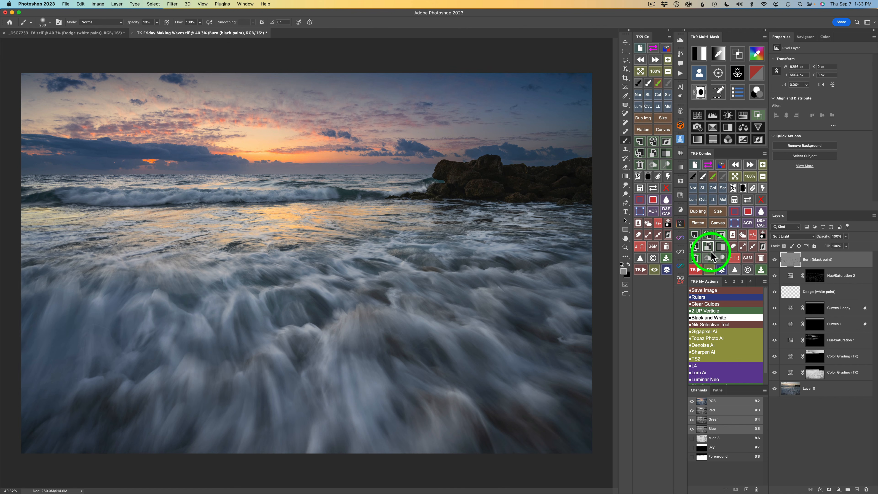
Add a new Dodge (white paint) layer and brighten the central and left foam with brush strokes.
click(720, 259)
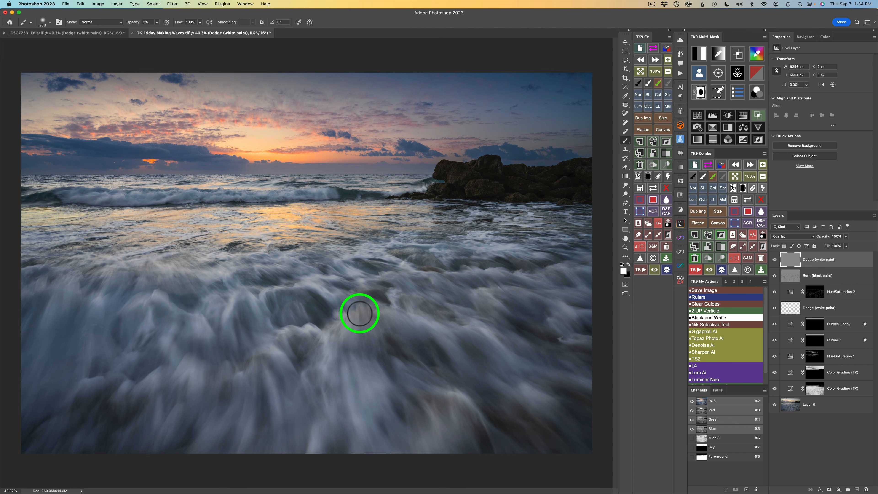
drag(372, 313, 359, 312)
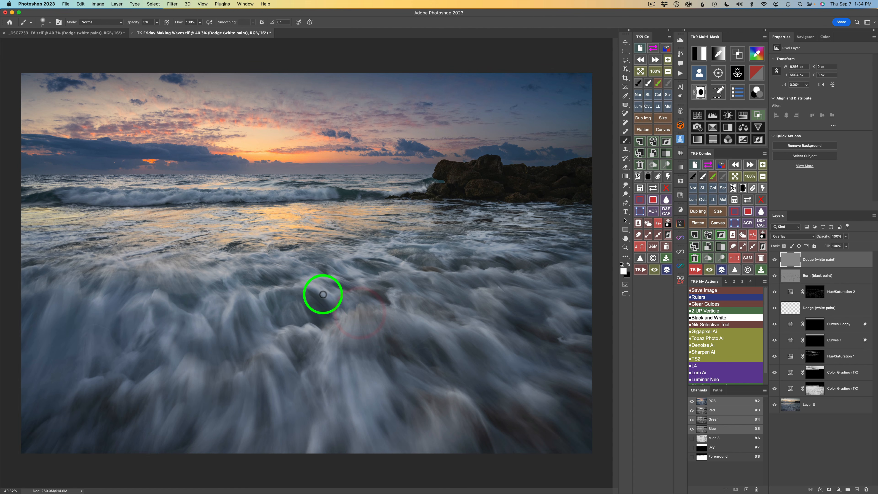
mouse_move(264, 304)
mouse_down()
mouse_move(275, 288)
mouse_move(311, 323)
mouse_up()
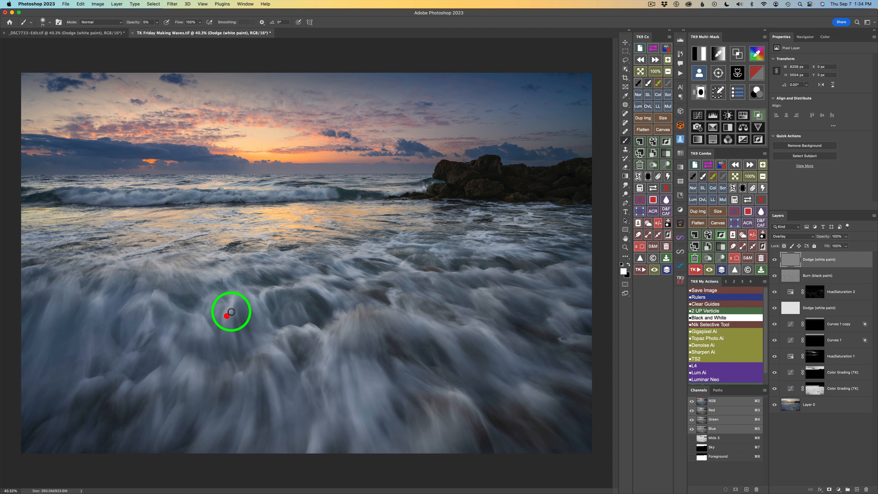
drag(251, 294, 262, 326)
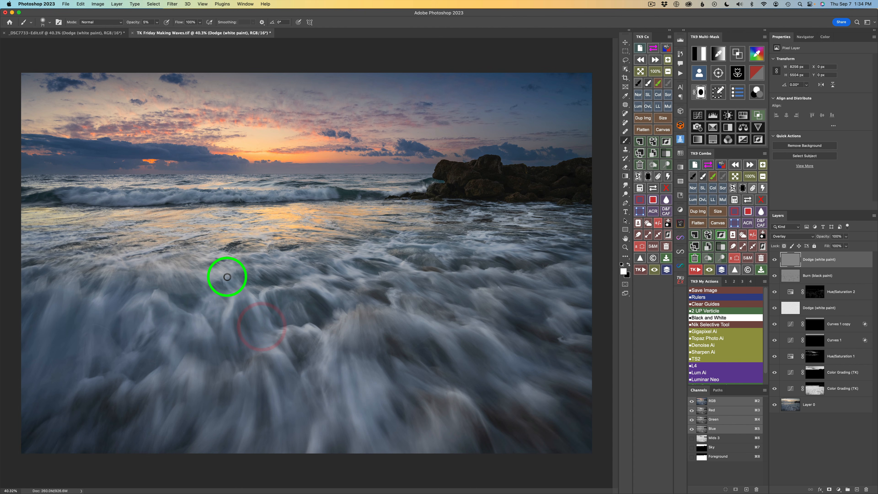
drag(229, 292, 226, 301)
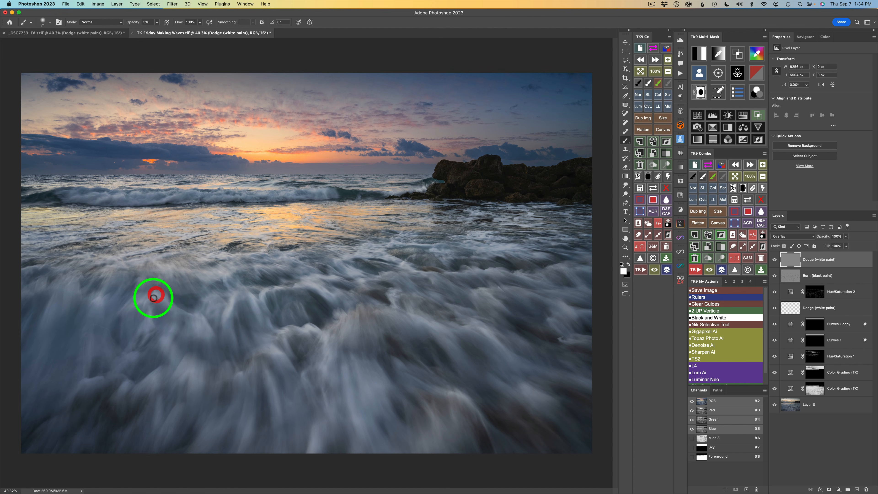
mouse_move(153, 298)
mouse_down()
mouse_move(173, 342)
mouse_move(197, 333)
mouse_move(204, 318)
mouse_move(208, 330)
mouse_move(178, 375)
mouse_up()
drag(250, 366, 238, 381)
mouse_move(261, 352)
mouse_down()
mouse_move(251, 358)
mouse_move(275, 404)
mouse_up()
mouse_move(345, 389)
mouse_down()
mouse_move(359, 415)
mouse_move(359, 368)
mouse_move(360, 389)
mouse_up()
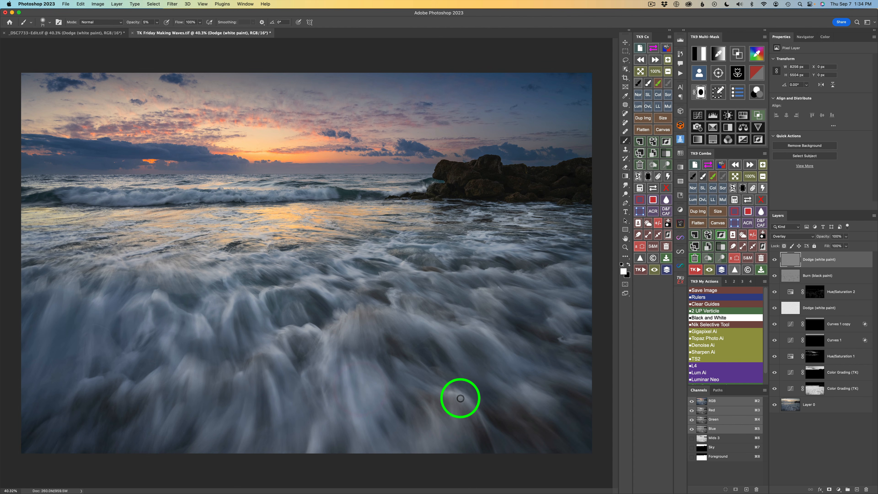
Dodge the lower right foam and the water along the right edge with more strokes.
drag(481, 408, 487, 412)
drag(487, 412, 513, 381)
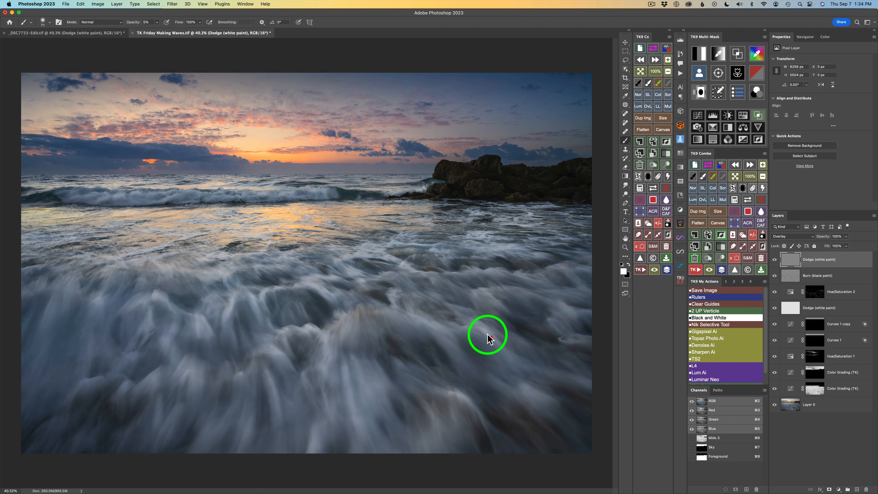
drag(476, 326, 486, 335)
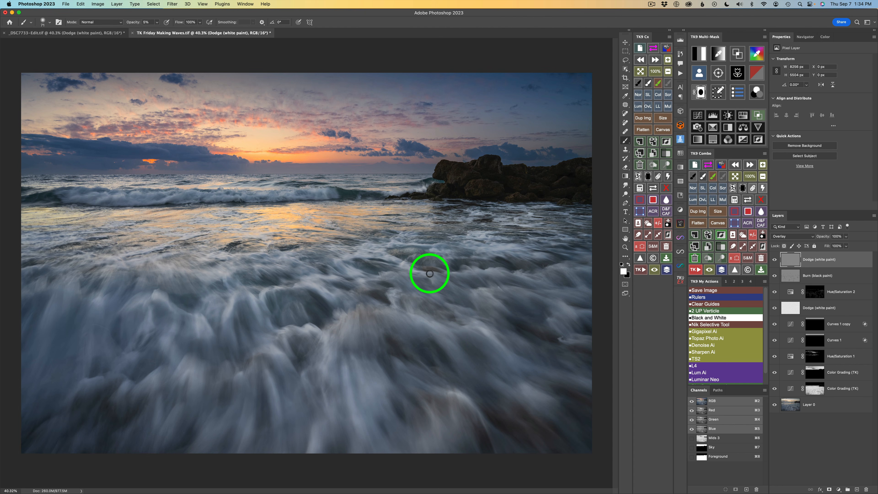
mouse_move(429, 273)
mouse_down()
mouse_move(474, 274)
mouse_move(493, 286)
mouse_move(517, 269)
mouse_move(555, 285)
mouse_up()
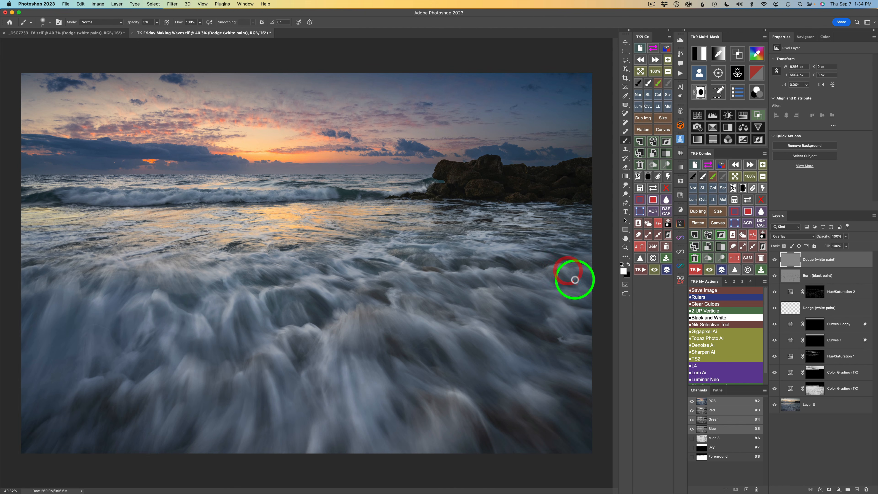
drag(575, 281, 567, 271)
mouse_move(584, 287)
mouse_down()
mouse_move(568, 270)
mouse_move(578, 286)
mouse_move(576, 268)
mouse_move(586, 269)
mouse_move(577, 259)
mouse_up()
mouse_move(535, 228)
mouse_down()
mouse_move(517, 223)
mouse_move(530, 221)
mouse_move(528, 210)
mouse_move(553, 222)
mouse_move(584, 227)
mouse_up()
drag(570, 220, 576, 224)
drag(561, 219, 557, 229)
click(481, 213)
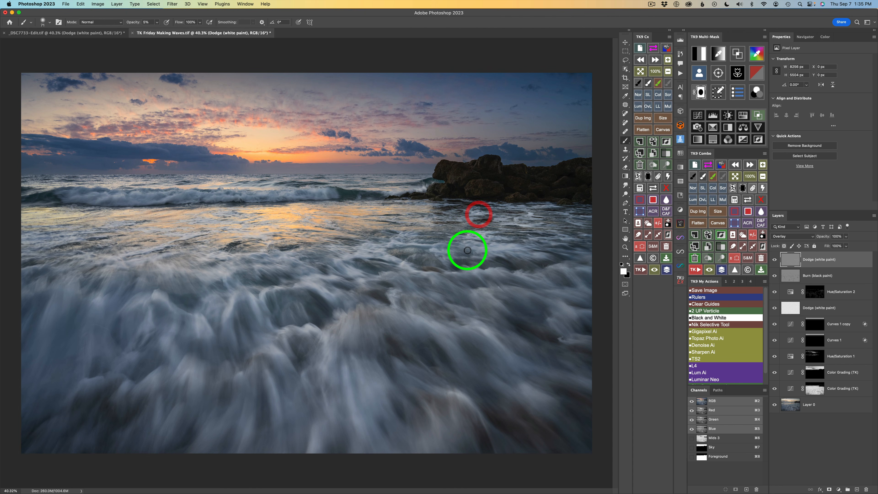
Compare the image with the Dodge layer hidden and shown.
click(774, 259)
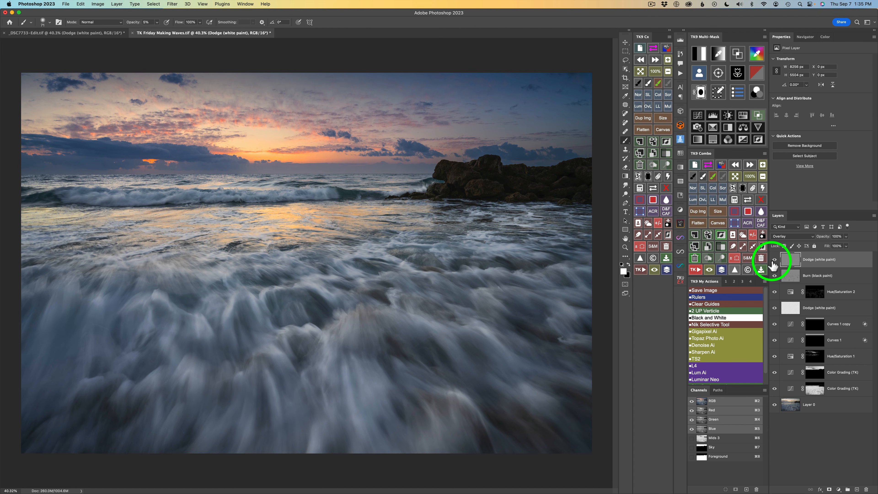
click(774, 275)
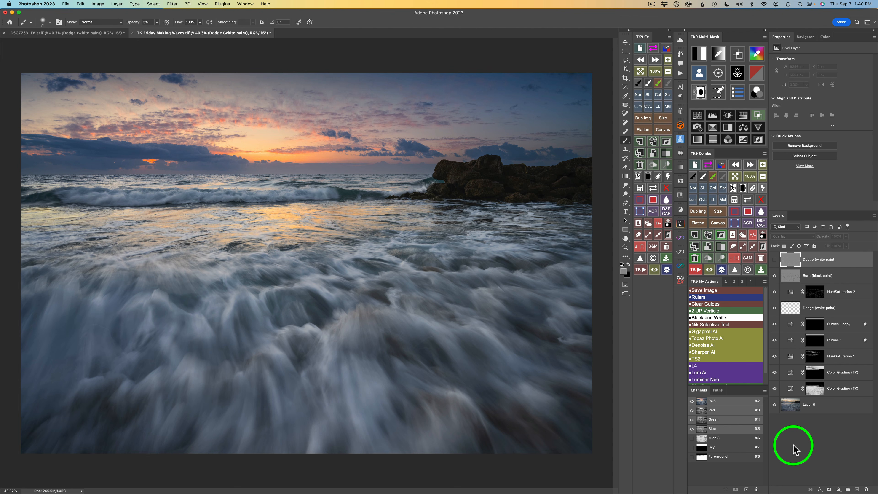
click(775, 259)
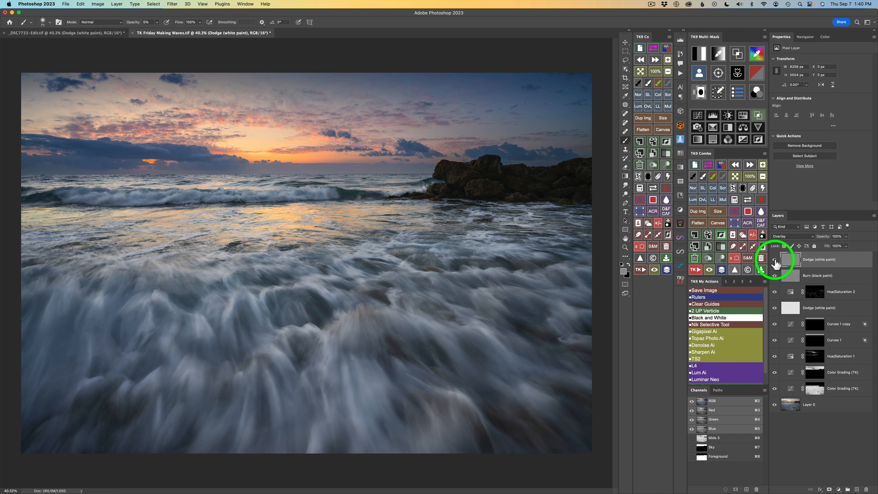
click(774, 259)
click(774, 260)
click(774, 259)
click(774, 260)
click(775, 260)
Dodge small spots of foam across the middle band of water, then compare the Dodge layer hidden and shown.
click(320, 278)
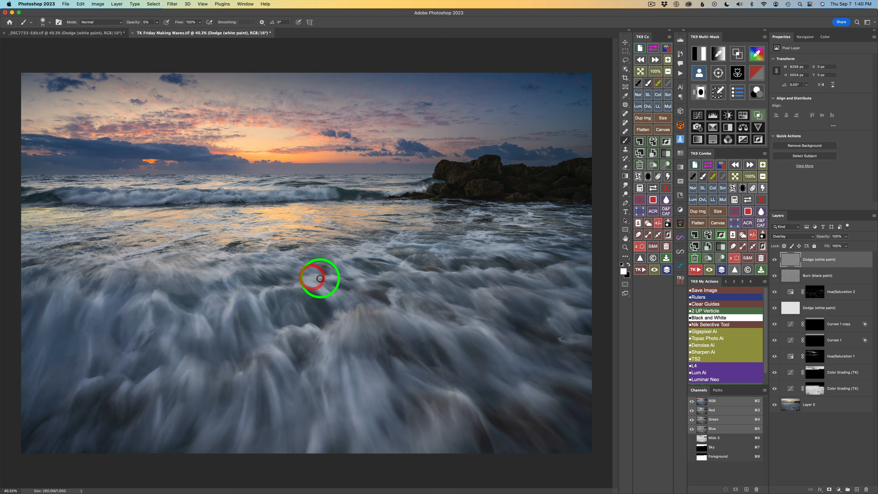
mouse_move(310, 284)
mouse_down()
mouse_move(295, 258)
mouse_move(280, 259)
mouse_move(292, 259)
mouse_move(267, 266)
mouse_up()
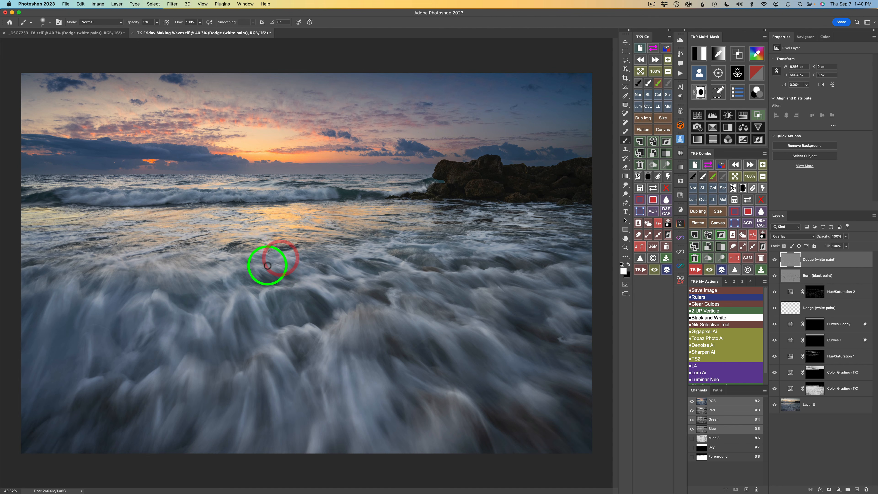
click(266, 272)
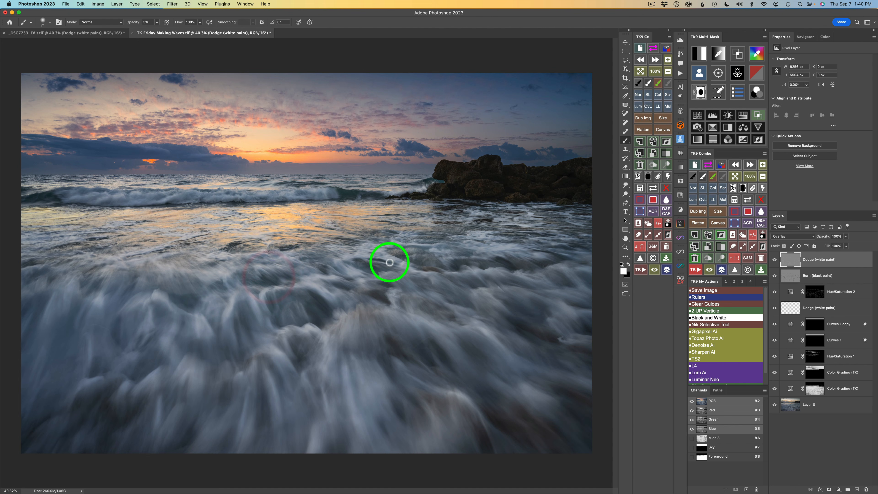
click(391, 239)
click(407, 244)
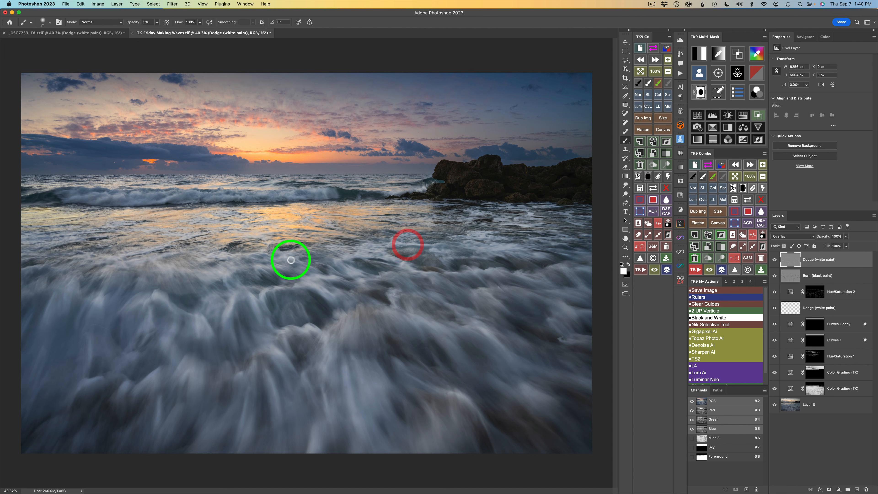
click(210, 279)
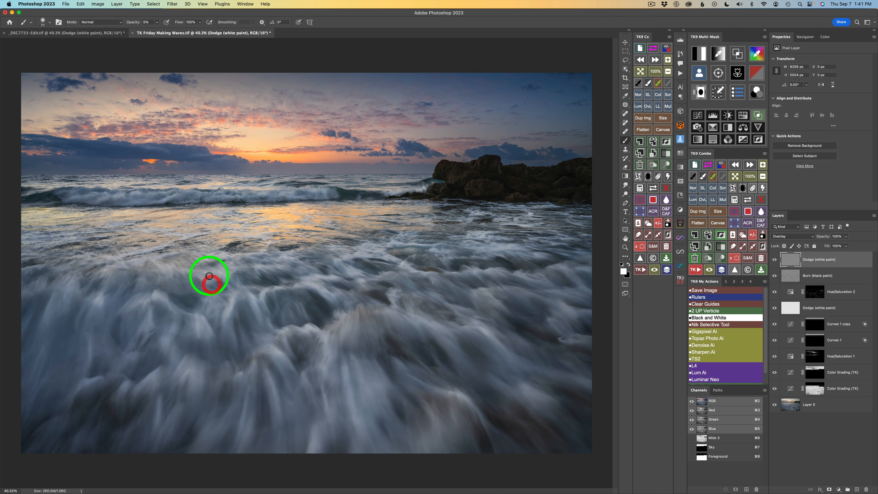
click(192, 290)
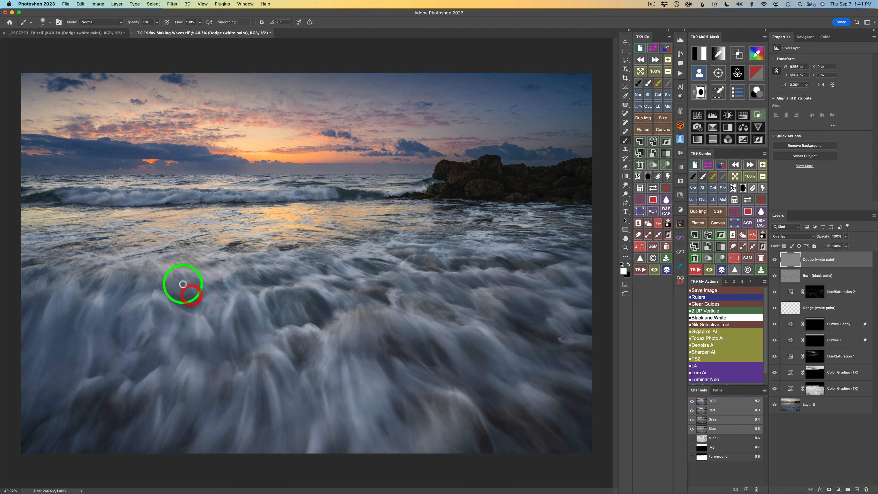
click(173, 282)
drag(158, 285, 171, 278)
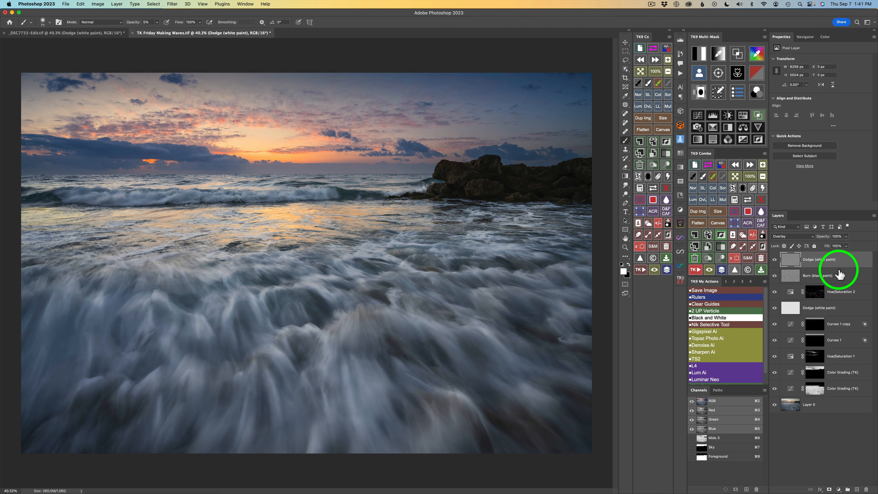
click(774, 259)
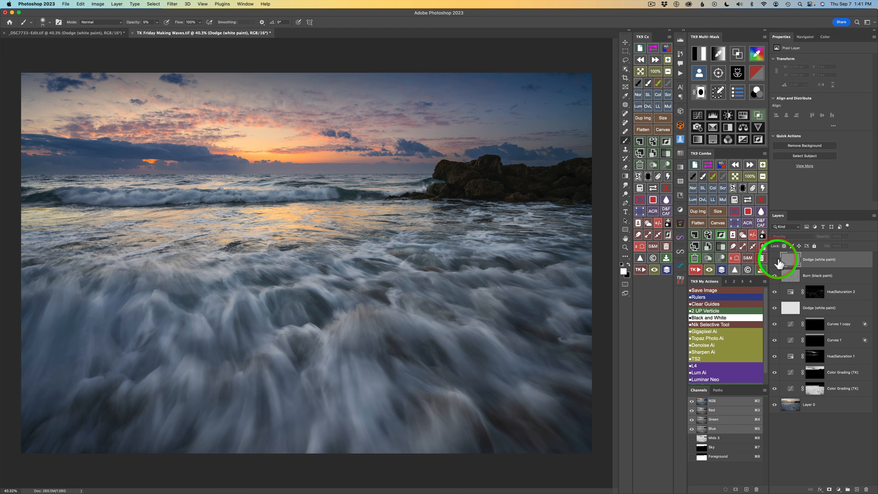
click(775, 260)
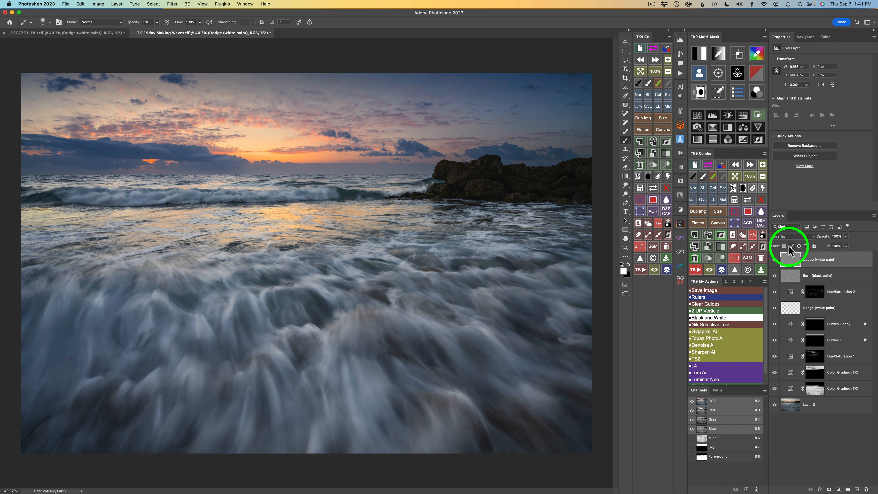
Add a new Burn (black paint) layer and darken along the breaking wave line across the distant water.
click(704, 257)
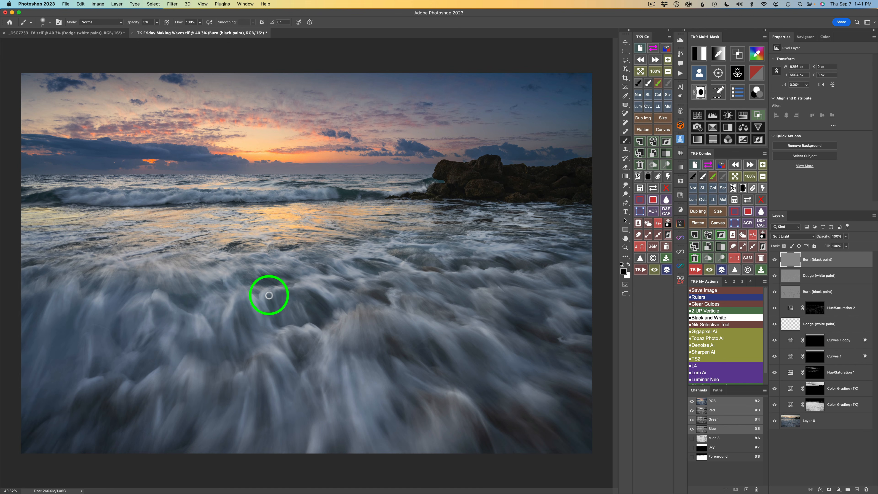
mouse_move(273, 313)
mouse_down()
mouse_move(308, 300)
mouse_move(324, 331)
mouse_move(313, 295)
mouse_move(330, 319)
mouse_move(312, 295)
mouse_move(324, 311)
mouse_move(317, 294)
mouse_move(344, 314)
mouse_move(364, 297)
mouse_move(338, 284)
mouse_move(412, 289)
mouse_move(396, 281)
mouse_move(409, 298)
mouse_move(396, 280)
mouse_move(408, 294)
mouse_move(417, 285)
mouse_move(409, 279)
mouse_move(427, 291)
mouse_move(416, 278)
mouse_move(473, 295)
mouse_move(448, 301)
mouse_move(471, 306)
mouse_move(448, 303)
mouse_move(475, 308)
mouse_move(457, 302)
mouse_move(477, 299)
mouse_move(459, 276)
mouse_move(480, 294)
mouse_move(460, 283)
mouse_move(572, 281)
mouse_move(556, 271)
mouse_move(568, 281)
mouse_move(563, 272)
mouse_move(575, 292)
mouse_move(557, 269)
mouse_move(573, 289)
mouse_move(560, 271)
mouse_move(576, 289)
mouse_move(581, 272)
mouse_move(591, 277)
mouse_move(549, 239)
mouse_move(525, 234)
mouse_move(549, 234)
mouse_move(512, 235)
mouse_move(519, 229)
mouse_move(506, 226)
mouse_move(557, 208)
mouse_move(396, 218)
mouse_move(376, 212)
mouse_move(416, 180)
mouse_move(280, 183)
mouse_up()
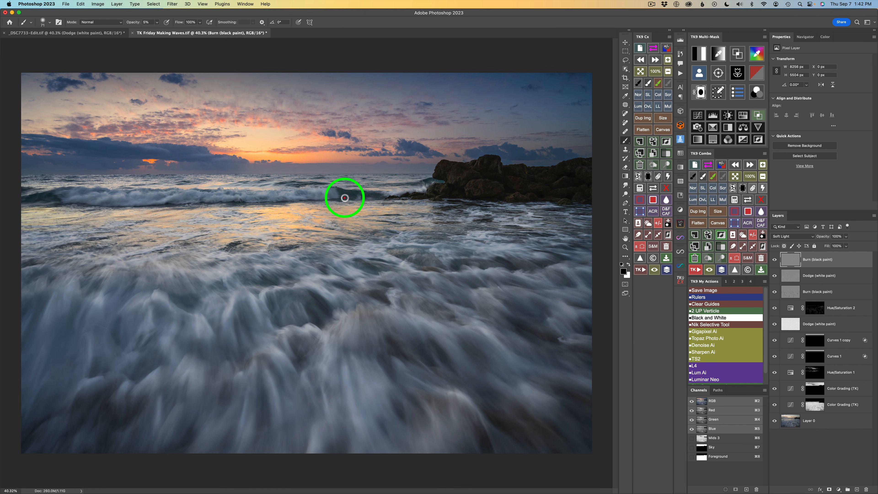
drag(346, 198, 381, 195)
drag(372, 194, 276, 203)
mouse_move(272, 200)
mouse_down()
mouse_move(324, 201)
mouse_move(311, 203)
mouse_up()
drag(282, 202, 290, 204)
drag(262, 203, 276, 204)
mouse_move(250, 204)
mouse_down()
mouse_move(320, 201)
mouse_move(293, 201)
mouse_up()
drag(274, 200, 285, 201)
drag(256, 204, 229, 200)
drag(206, 201, 161, 206)
mouse_move(155, 207)
mouse_down()
mouse_move(168, 206)
mouse_move(33, 211)
mouse_move(30, 186)
mouse_move(14, 191)
mouse_up()
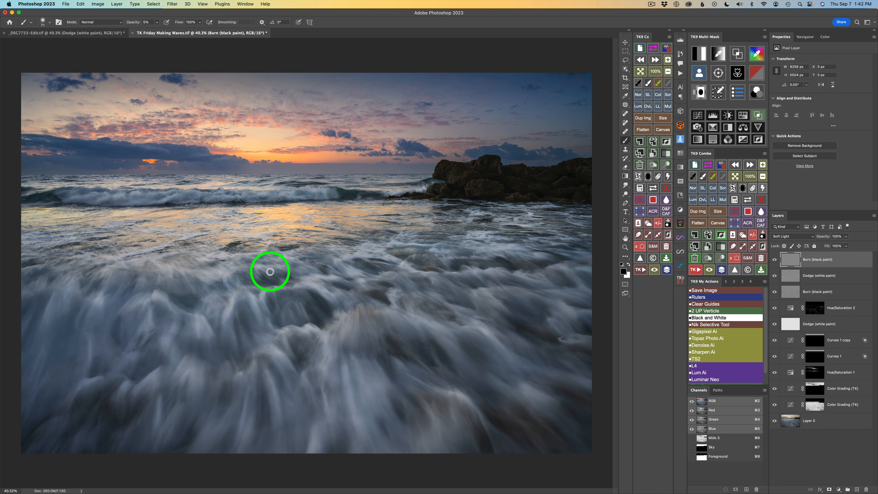
Compare the new Burn layer hidden and shown, then reselect the Dodge (white paint) layer and its white paint brush.
click(775, 260)
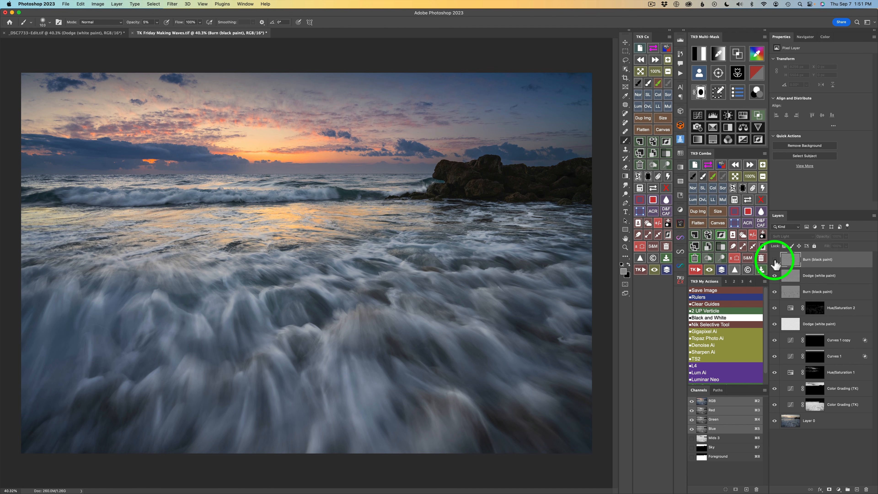
click(774, 260)
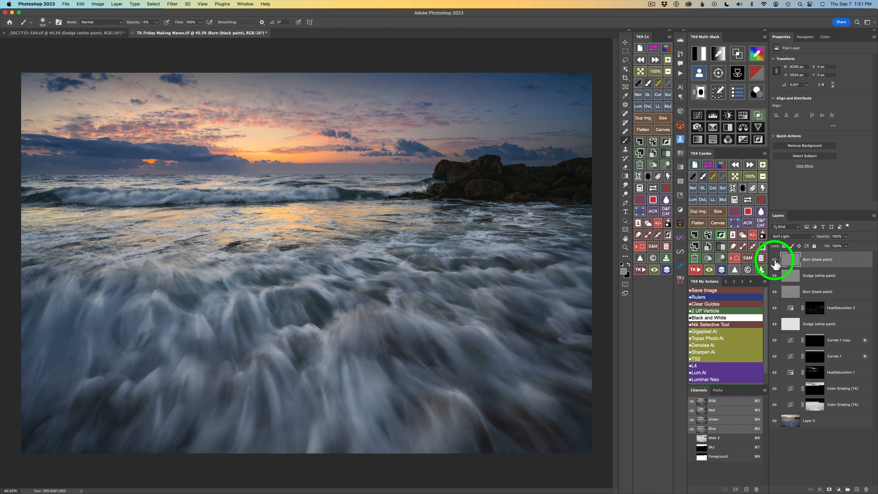
click(774, 260)
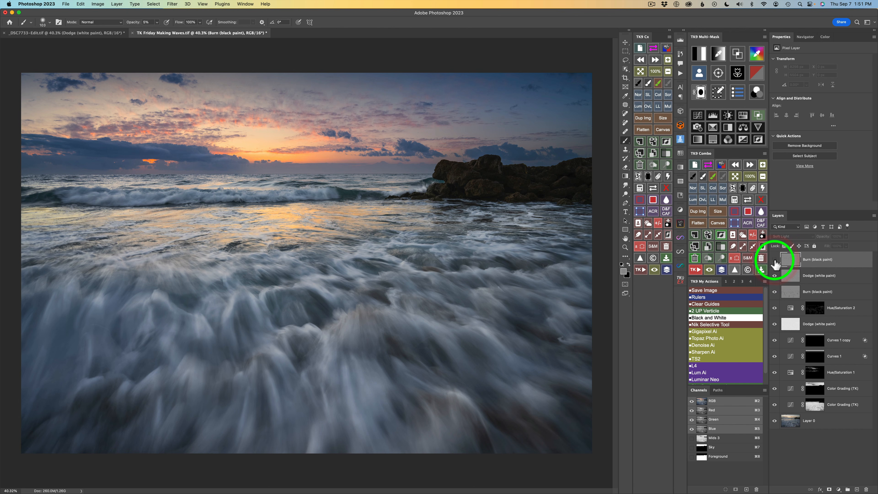
click(774, 260)
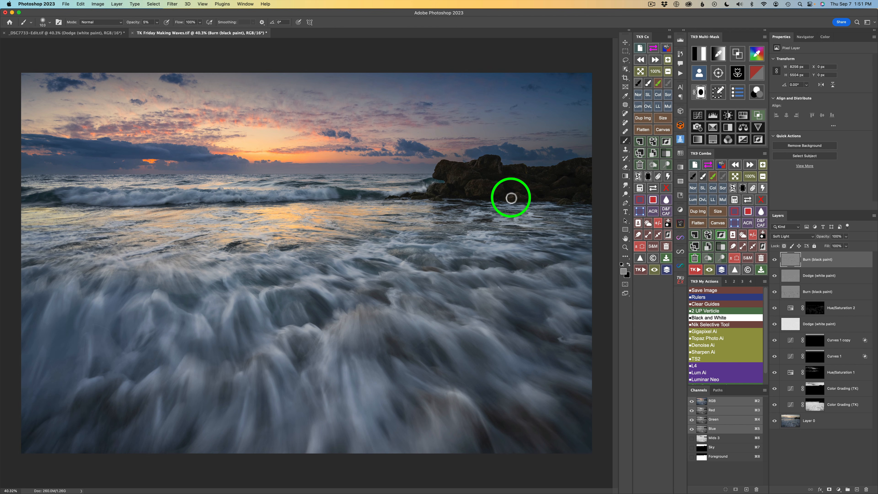
click(790, 278)
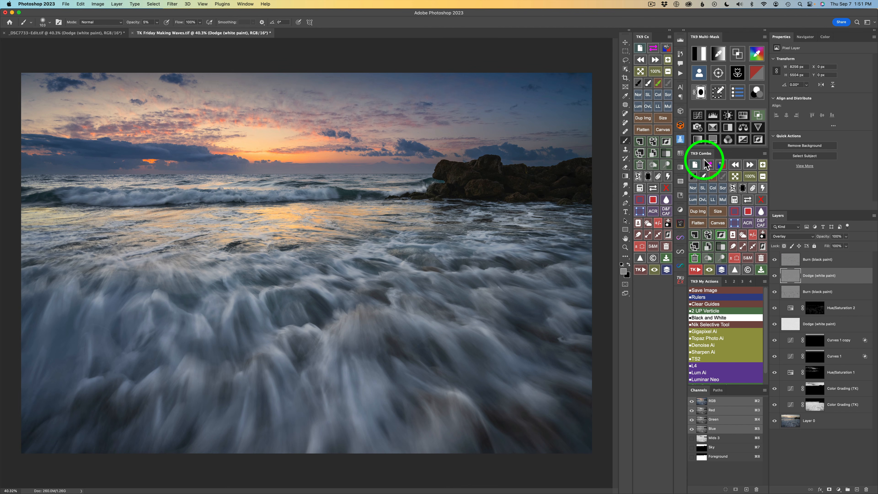
click(703, 177)
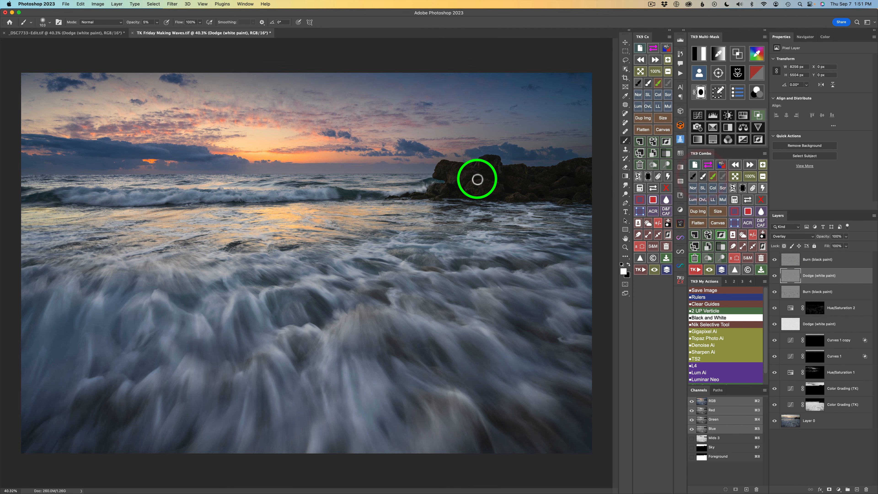
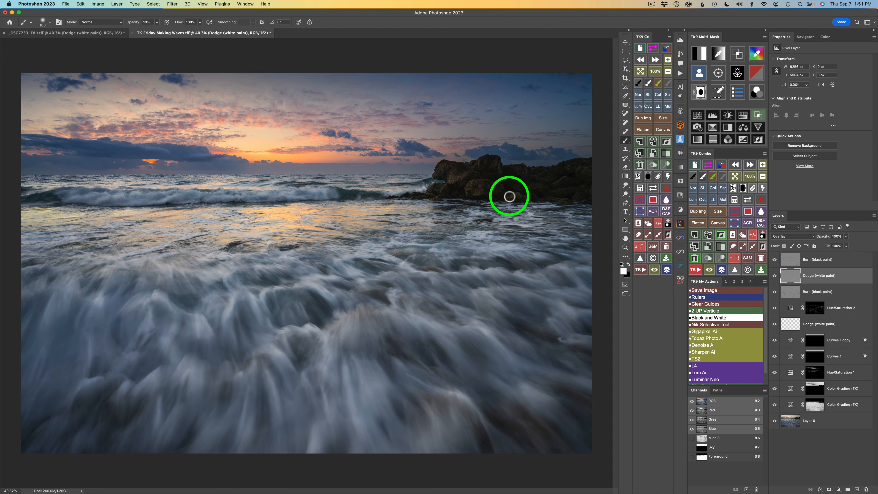
Dodge along the distant breaking wave line and the water at the base of the rocks.
drag(509, 196, 497, 192)
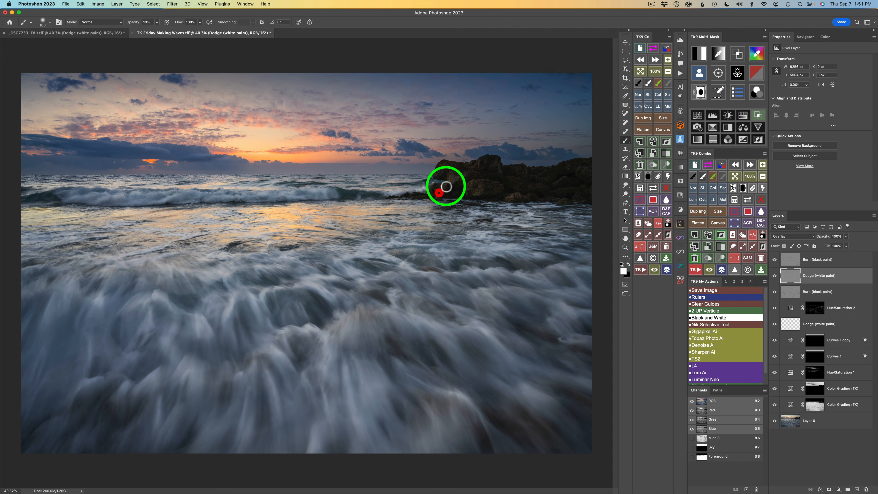
drag(435, 187, 428, 193)
mouse_move(547, 187)
mouse_down()
mouse_move(528, 190)
mouse_move(565, 178)
mouse_move(570, 177)
mouse_up()
mouse_move(581, 169)
mouse_down()
mouse_move(516, 189)
mouse_move(500, 165)
mouse_move(499, 173)
mouse_move(505, 170)
mouse_move(479, 163)
mouse_move(423, 172)
mouse_up()
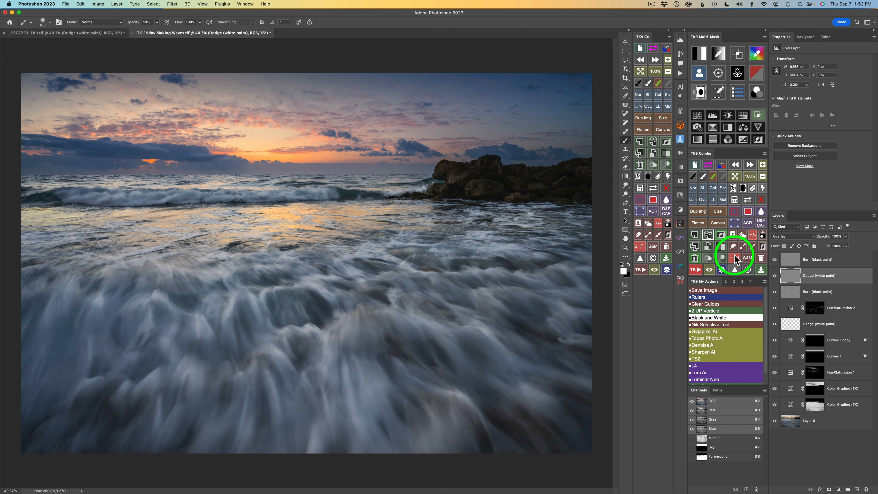
Compare the image with the Dodge layer hidden and shown.
click(775, 276)
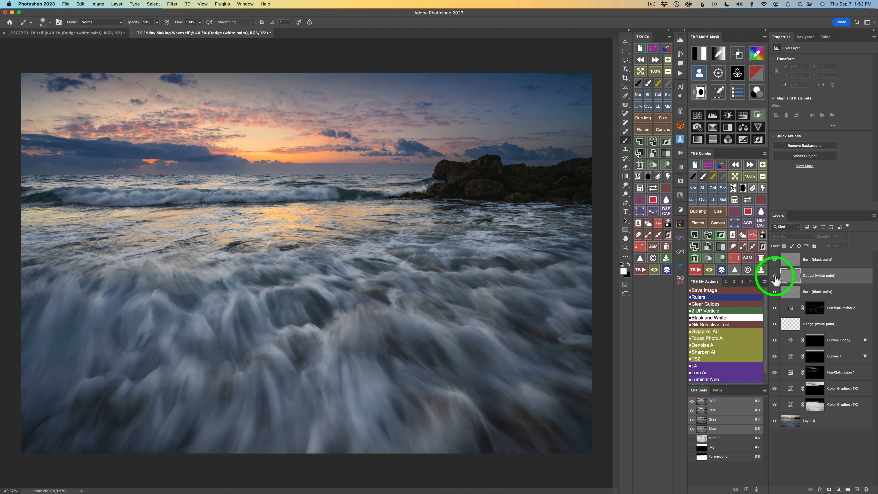
click(774, 276)
click(774, 276)
click(774, 275)
click(774, 276)
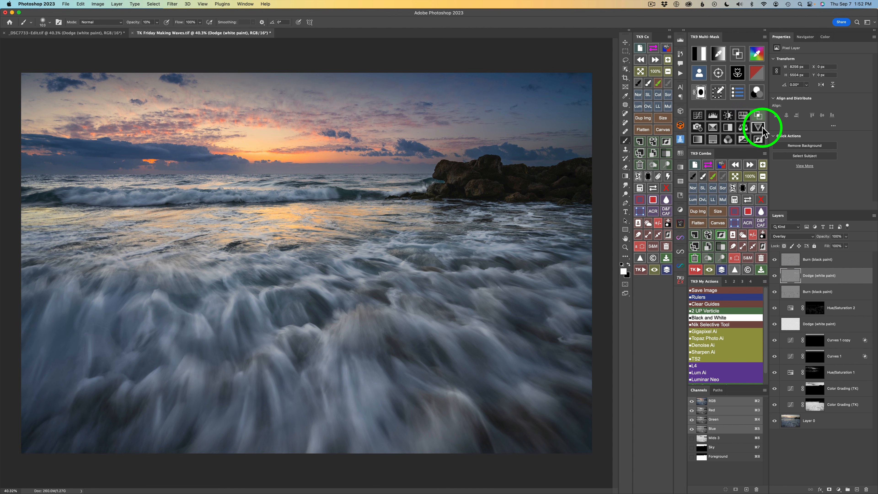
Lower the brush opacity to 5%, dodge a stroke from the rocks into the middle water, and compare the layer hidden and shown.
click(722, 177)
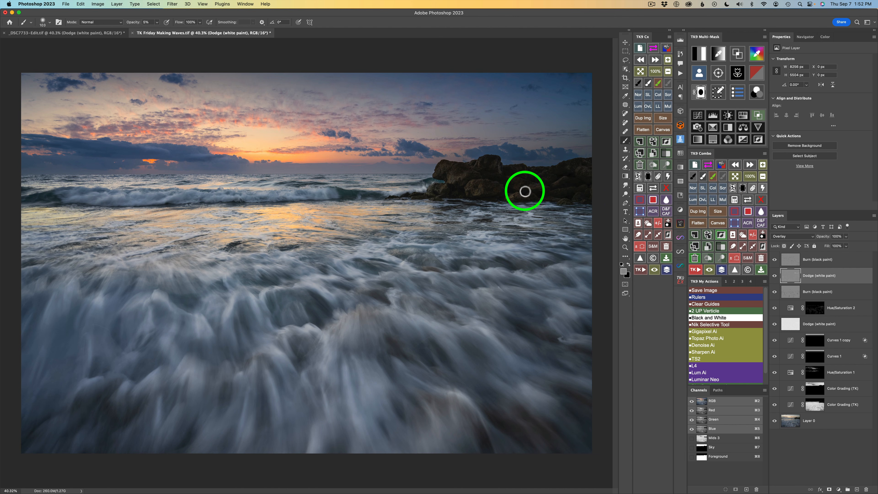
mouse_move(525, 191)
mouse_down()
mouse_move(529, 284)
mouse_move(539, 206)
mouse_move(527, 202)
mouse_move(553, 201)
mouse_move(564, 182)
mouse_move(550, 190)
mouse_move(572, 171)
mouse_move(515, 180)
mouse_move(513, 196)
mouse_move(506, 194)
mouse_move(518, 198)
mouse_move(503, 194)
mouse_move(499, 172)
mouse_move(464, 278)
mouse_up()
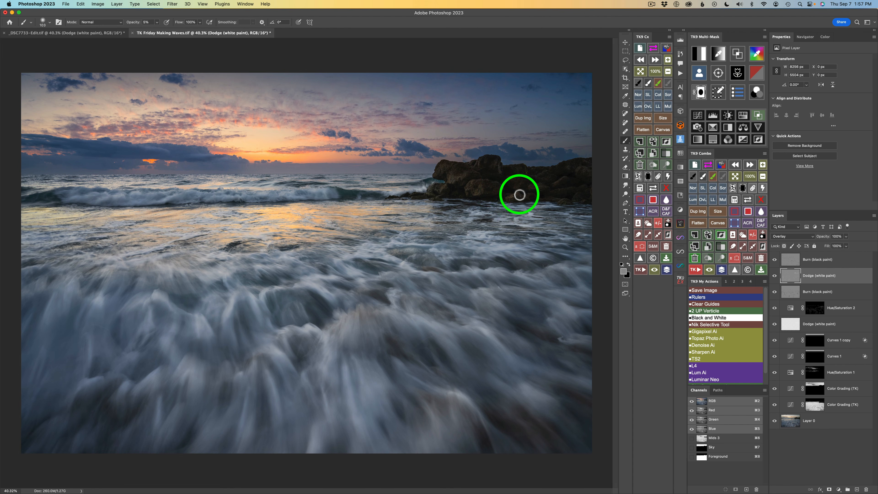
click(774, 276)
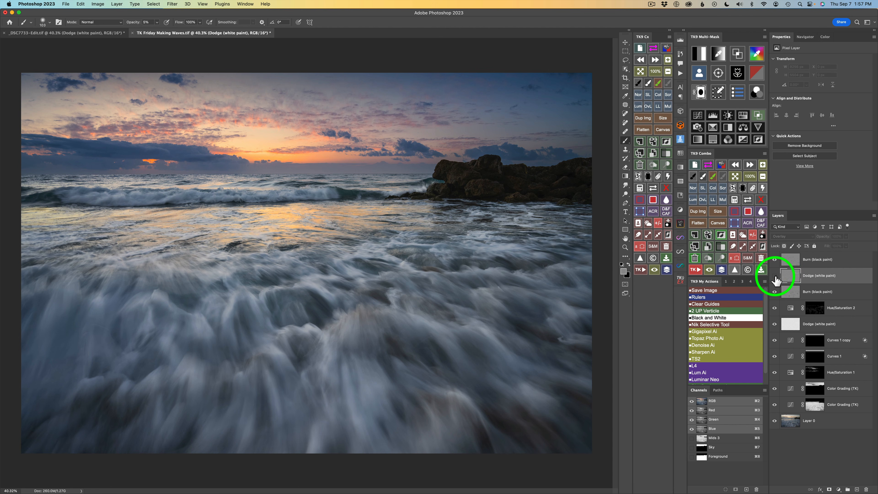
click(774, 276)
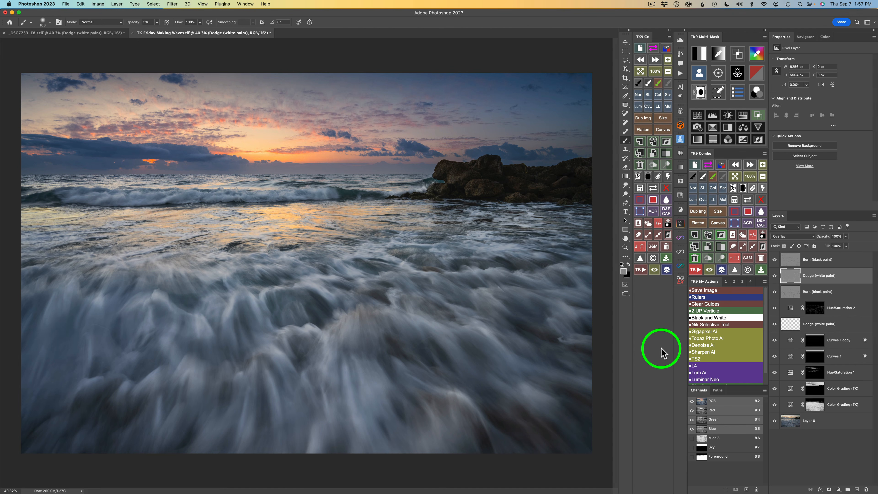
Lasso a large oval around the central sky and water and apply a Freehand Vignette with its Gaussian Blur feathering.
click(641, 270)
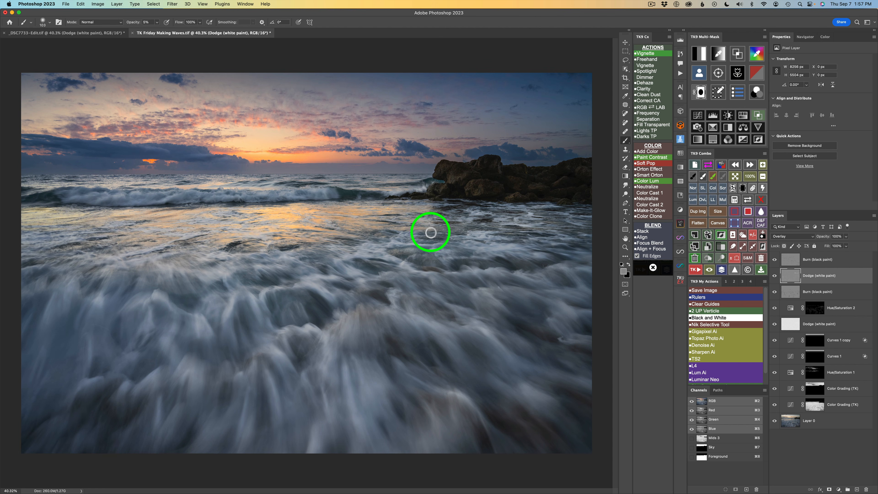
key(l)
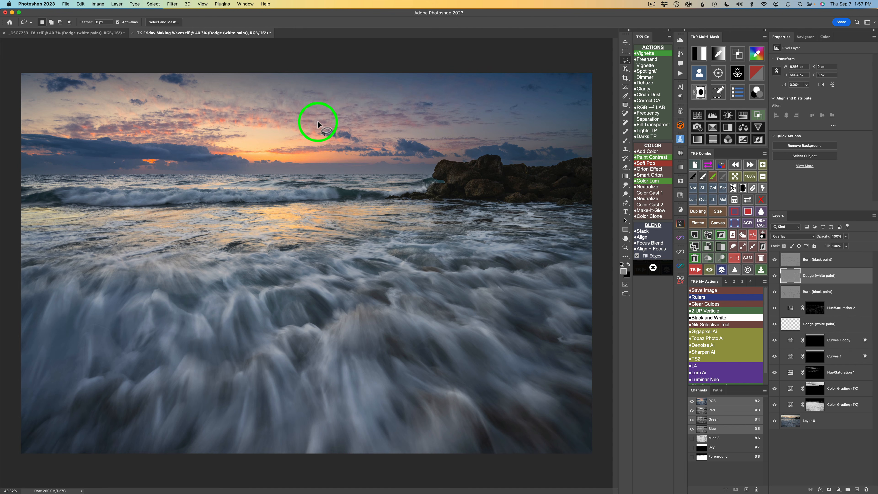
mouse_move(315, 121)
mouse_down()
mouse_move(202, 105)
mouse_move(120, 130)
mouse_move(92, 157)
mouse_move(79, 214)
mouse_move(96, 267)
mouse_move(143, 281)
mouse_move(233, 343)
mouse_move(297, 351)
mouse_move(375, 340)
mouse_move(480, 292)
mouse_move(514, 241)
mouse_move(513, 193)
mouse_move(496, 167)
mouse_move(394, 128)
mouse_move(294, 128)
mouse_up()
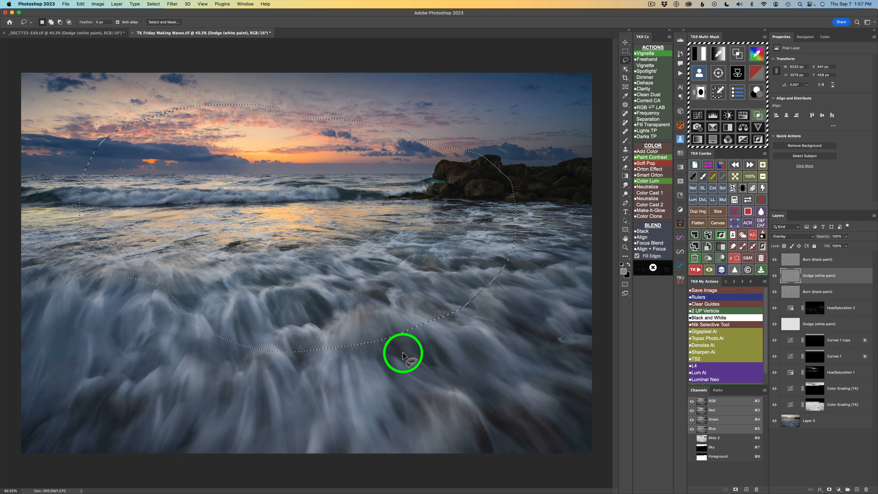
click(650, 65)
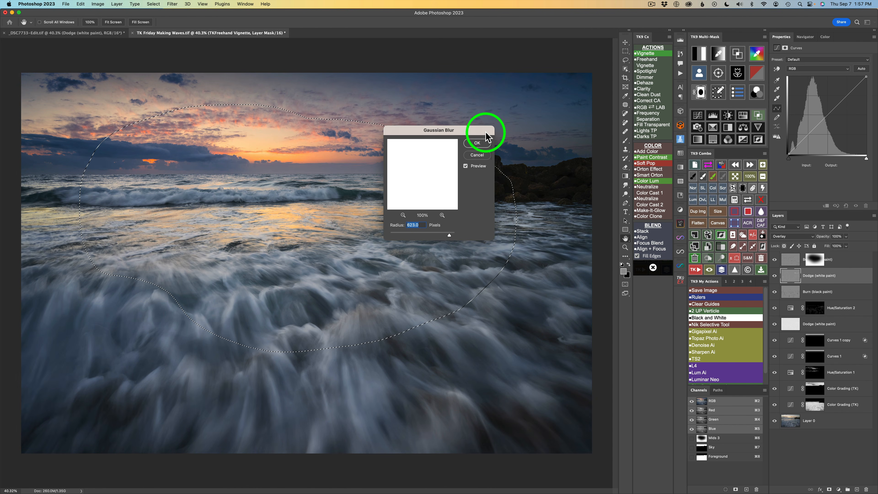
click(484, 144)
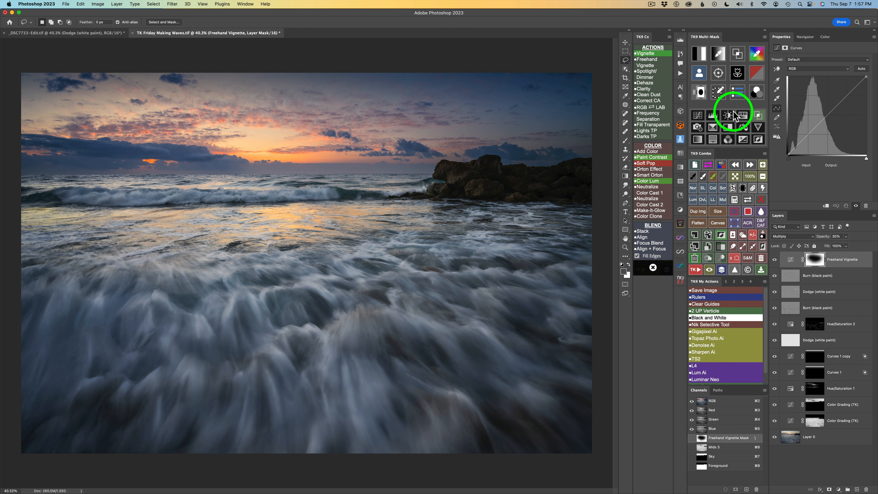
Apply Blend If to the Freehand Vignette layer with the 1 and 2 settings, then compare the vignette hidden and shown.
click(758, 116)
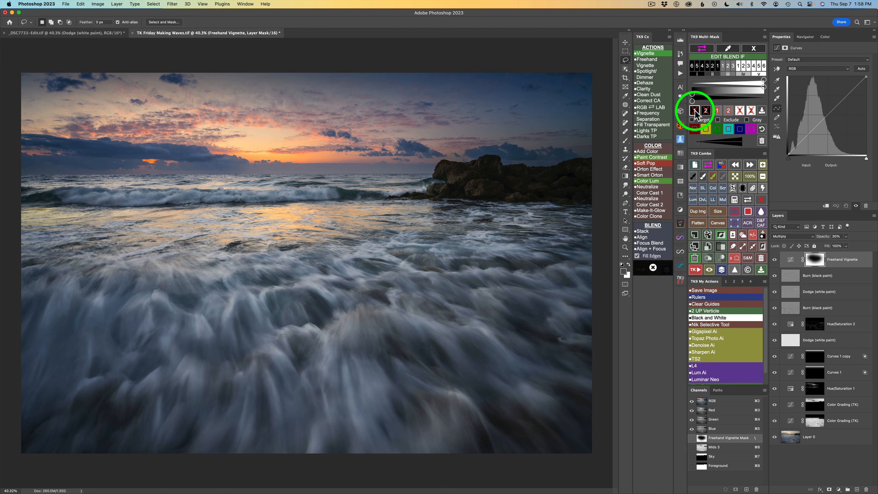
click(695, 111)
click(705, 113)
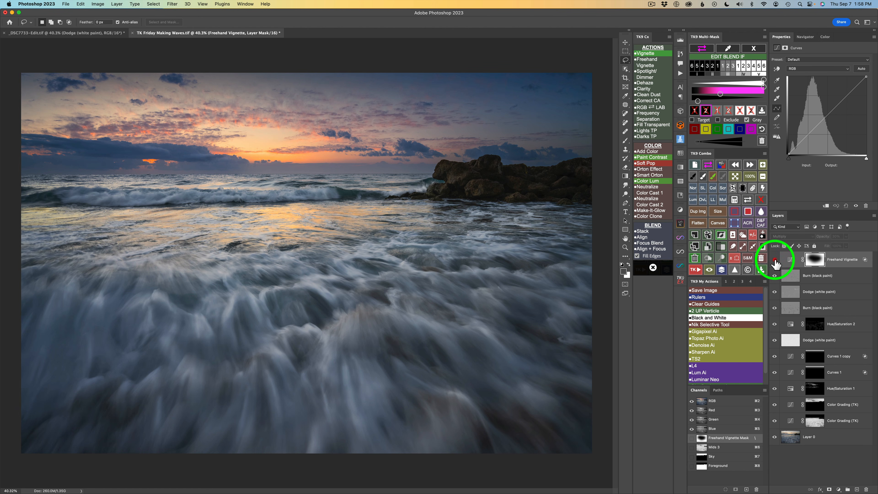
click(774, 260)
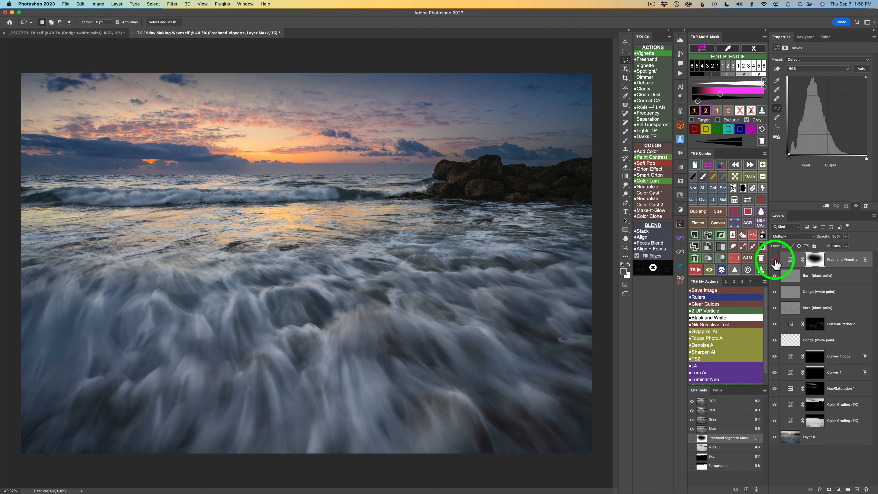
click(774, 260)
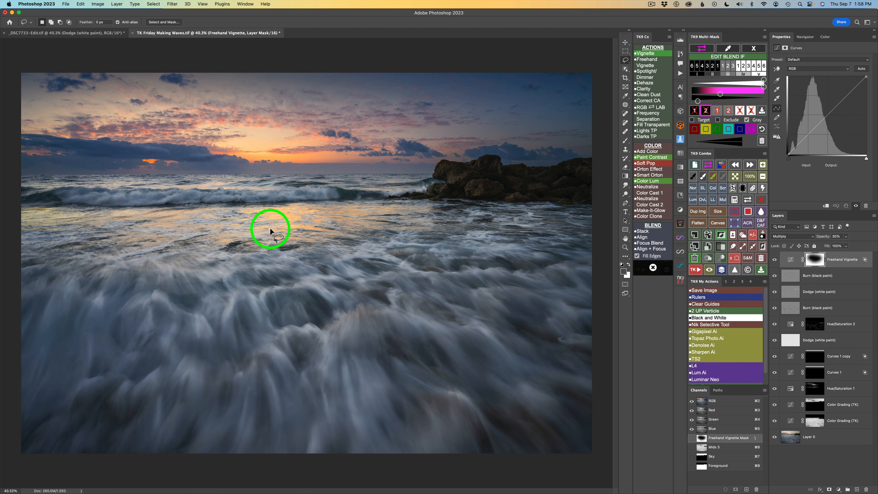
Close the Blend If panel and build a color mask from a warm sunset color sampled in the water.
key(v)
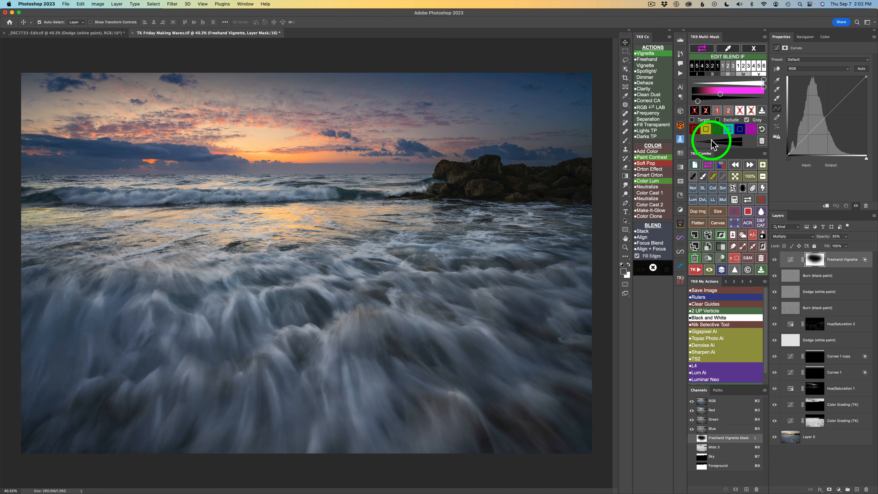
click(754, 49)
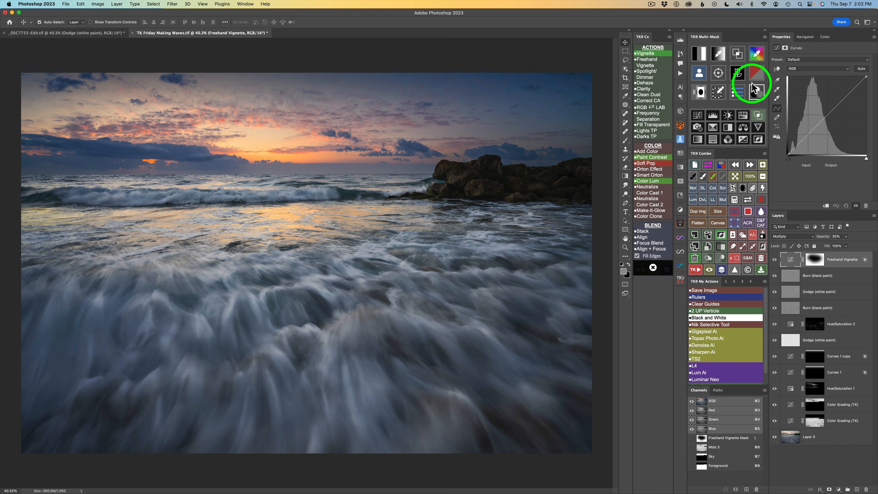
click(756, 53)
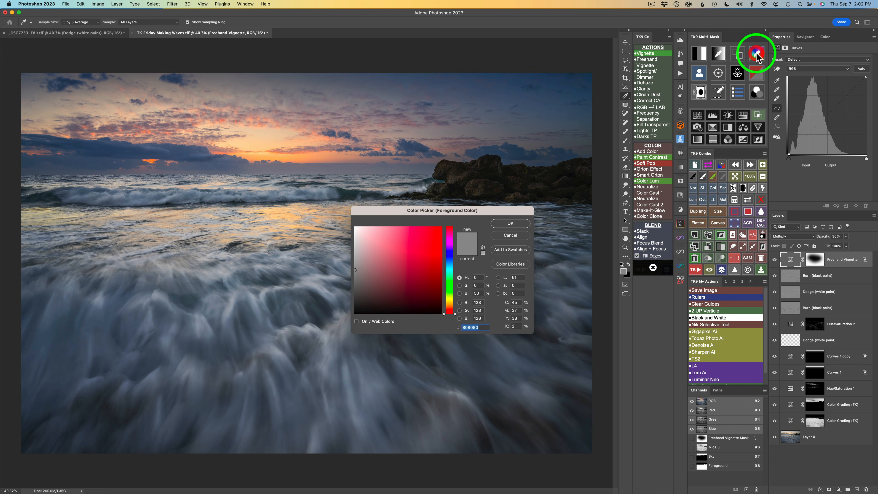
drag(309, 233, 278, 204)
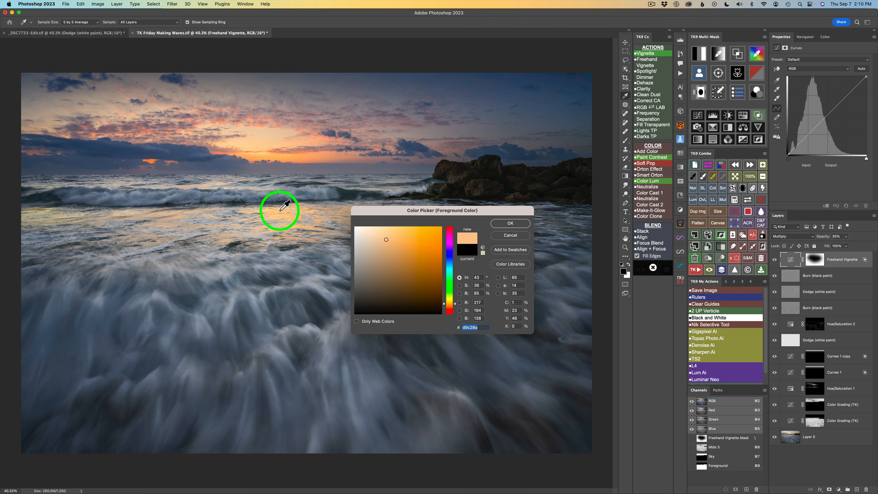
click(503, 224)
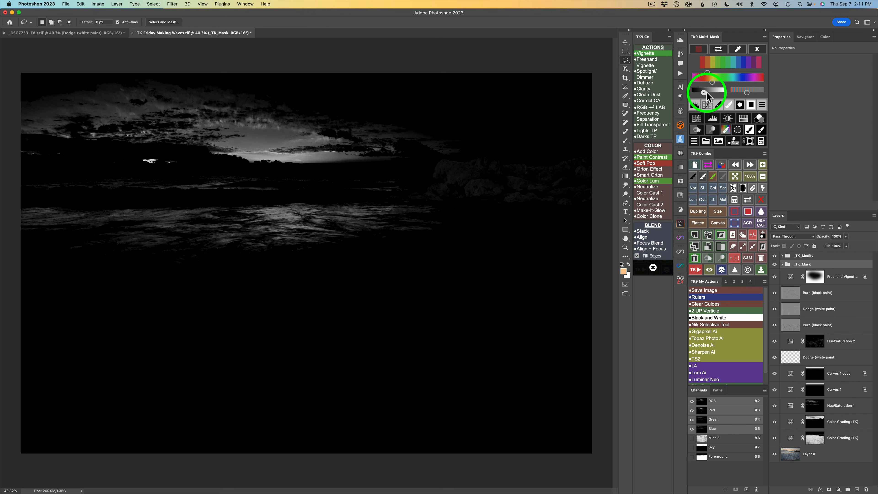
Widen the color mask's range, lasso the middle water band, and blur the mask within that selection.
drag(709, 92, 714, 94)
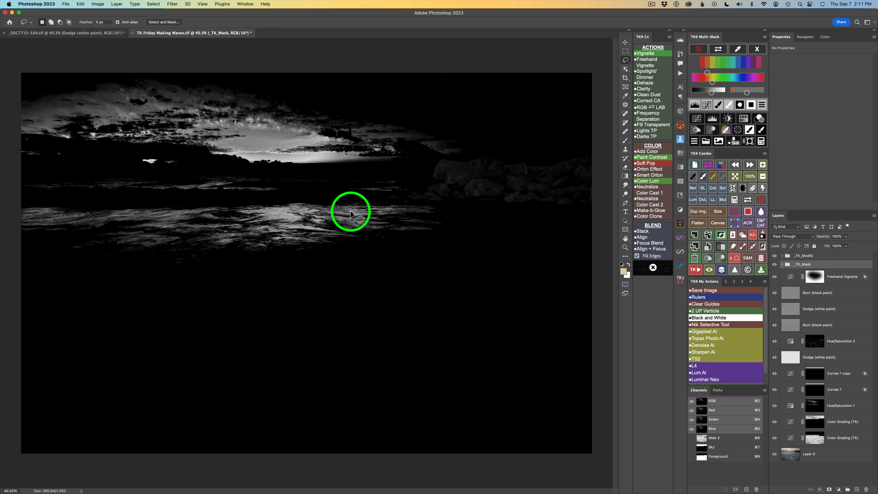
mouse_move(12, 207)
mouse_down()
mouse_move(369, 198)
mouse_move(444, 205)
mouse_move(459, 217)
mouse_move(450, 257)
mouse_move(340, 284)
mouse_move(211, 281)
mouse_move(4, 250)
mouse_move(2, 183)
mouse_up()
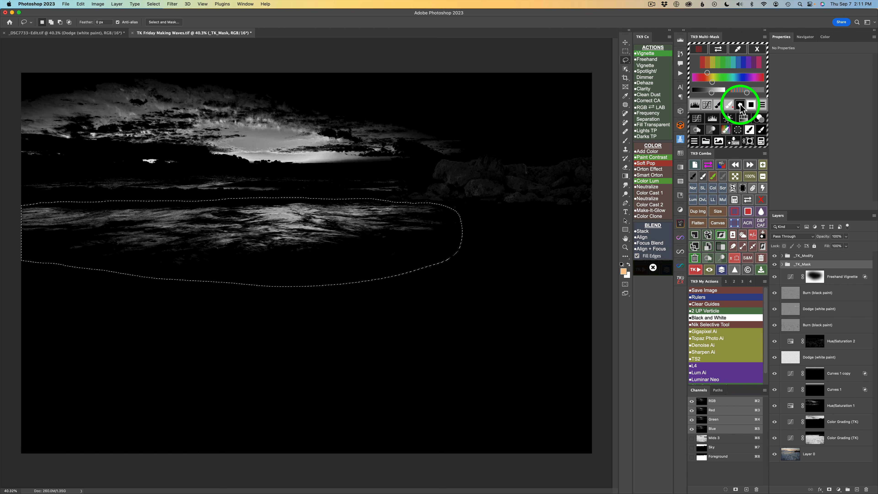
click(728, 120)
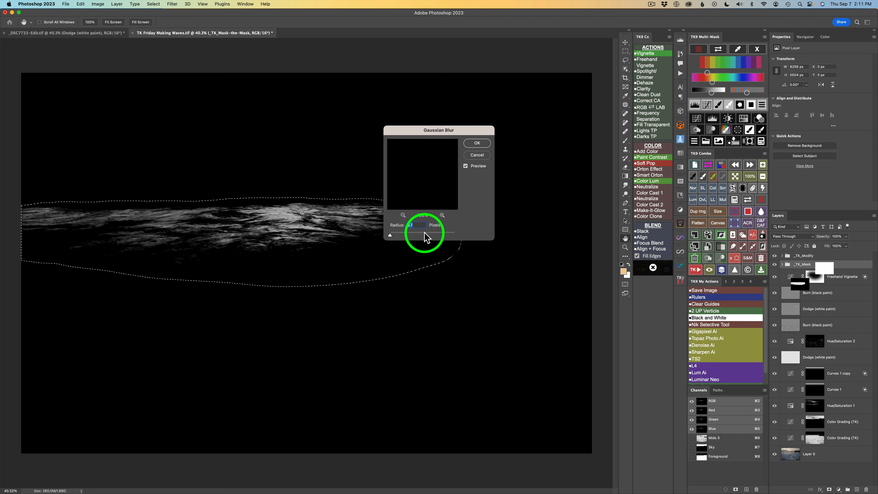
click(477, 142)
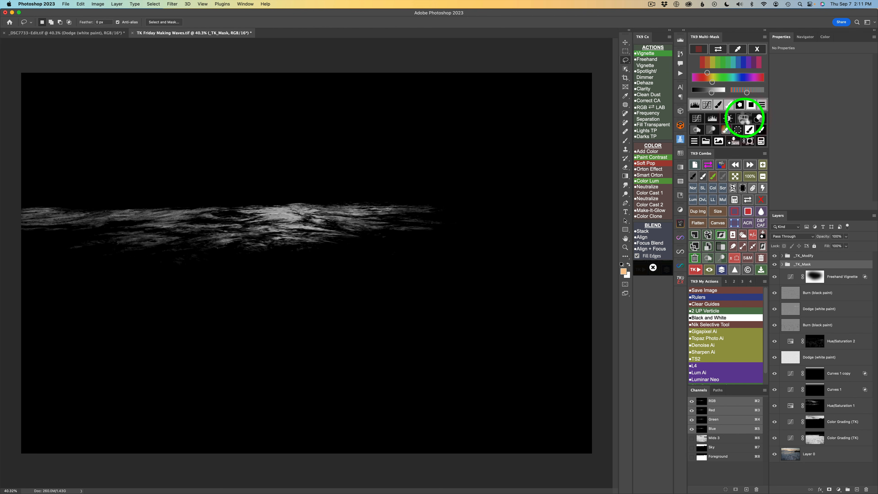
Apply the mask to a new Hue/Saturation layer with Saturation +5 and Lightness -18.
click(744, 118)
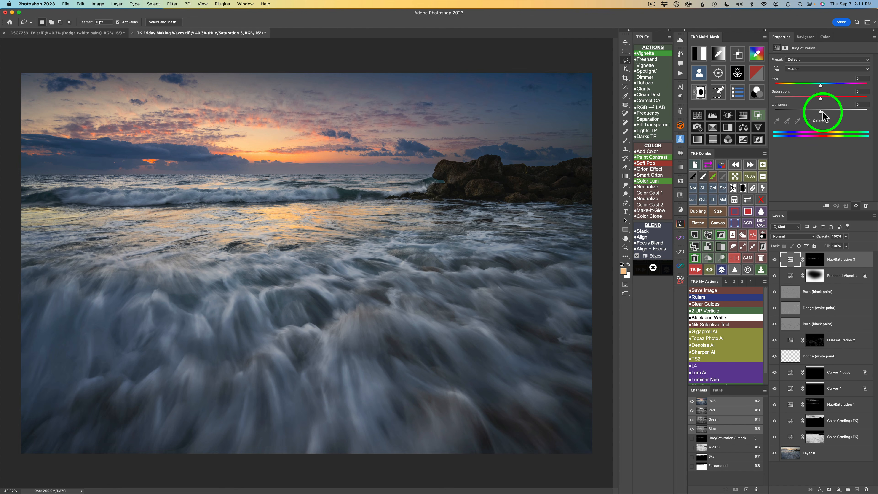
click(811, 110)
drag(811, 112, 812, 112)
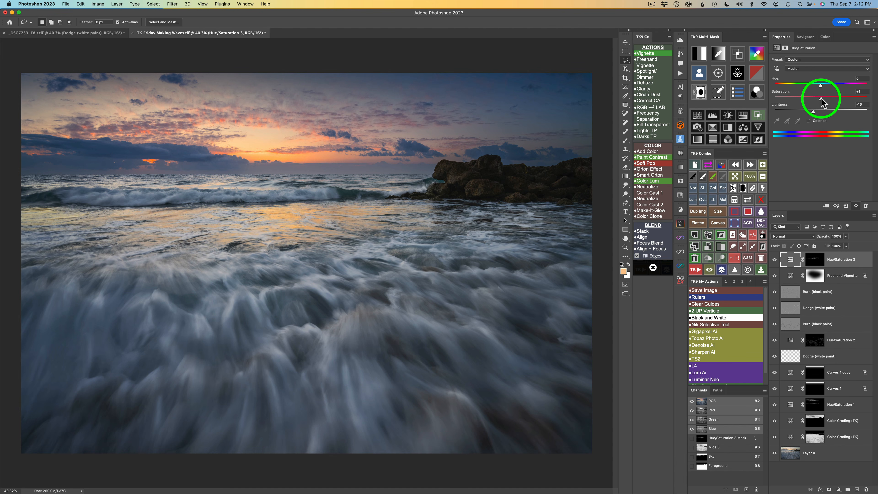
mouse_move(820, 98)
mouse_down()
mouse_move(839, 100)
mouse_move(823, 99)
mouse_up()
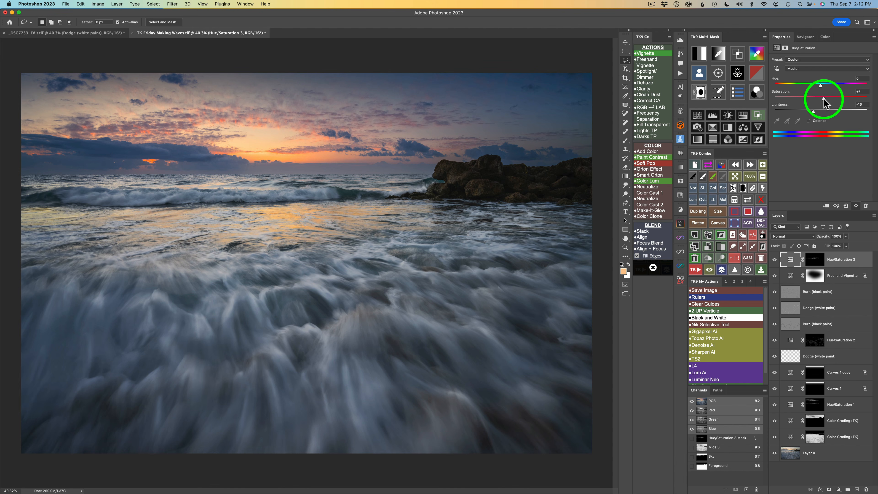
drag(824, 99, 823, 99)
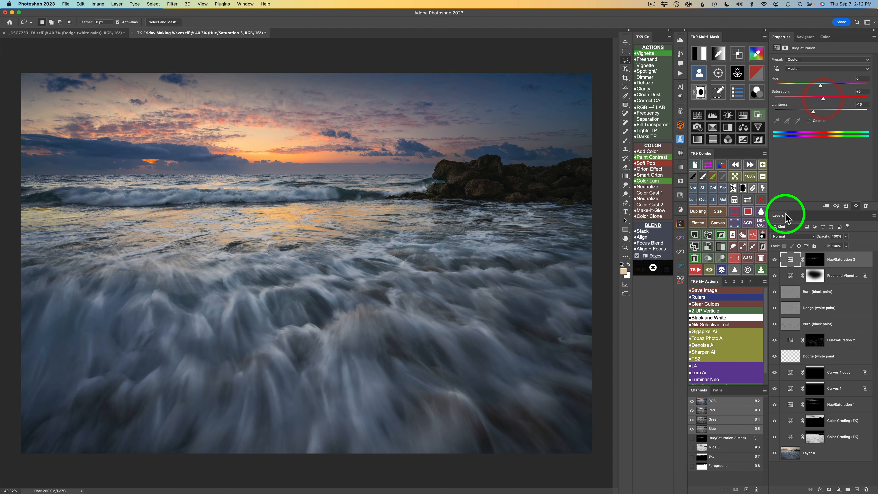
Compare the new Hue/Saturation layer hidden and shown, then toggle all adjustments off and on.
click(775, 261)
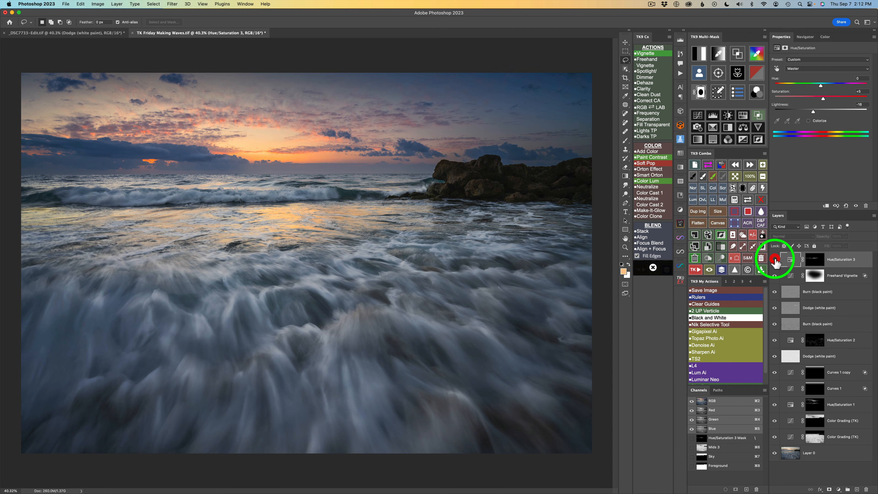
click(774, 261)
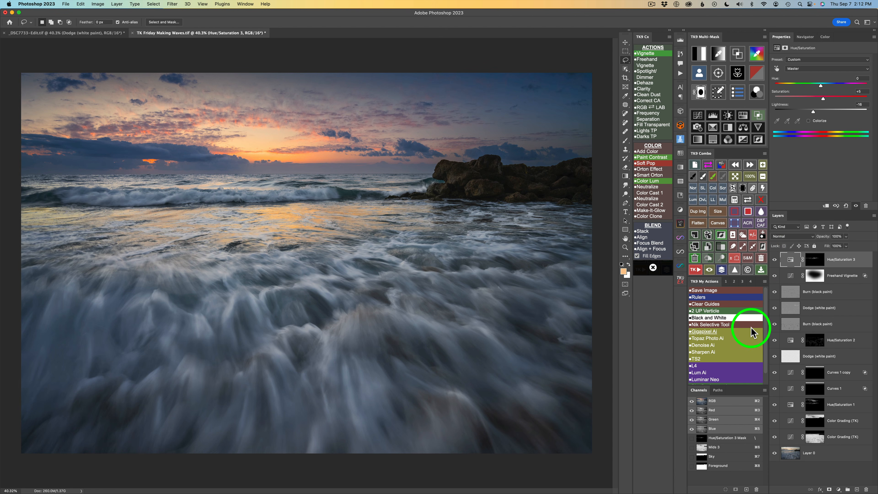
click(723, 271)
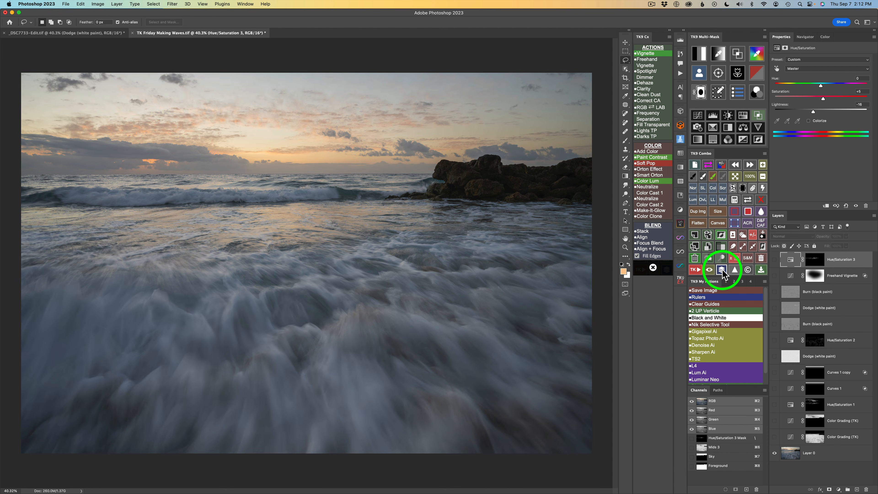
click(722, 271)
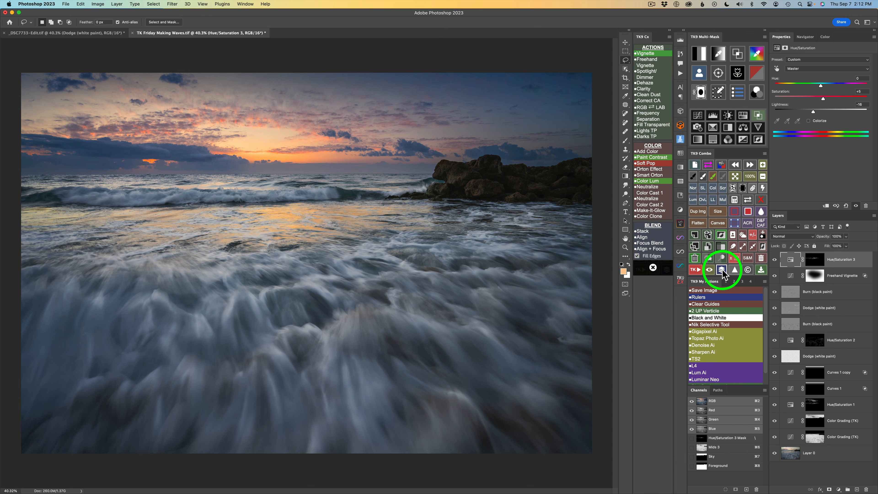
Generate a luminosity mask with the Multi-Mask panel and apply it to a new Curves adjustment layer.
click(702, 52)
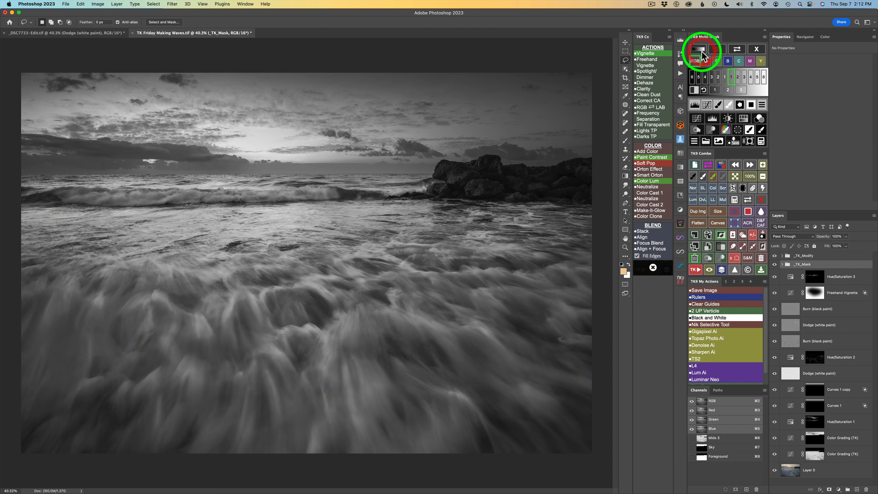
click(715, 91)
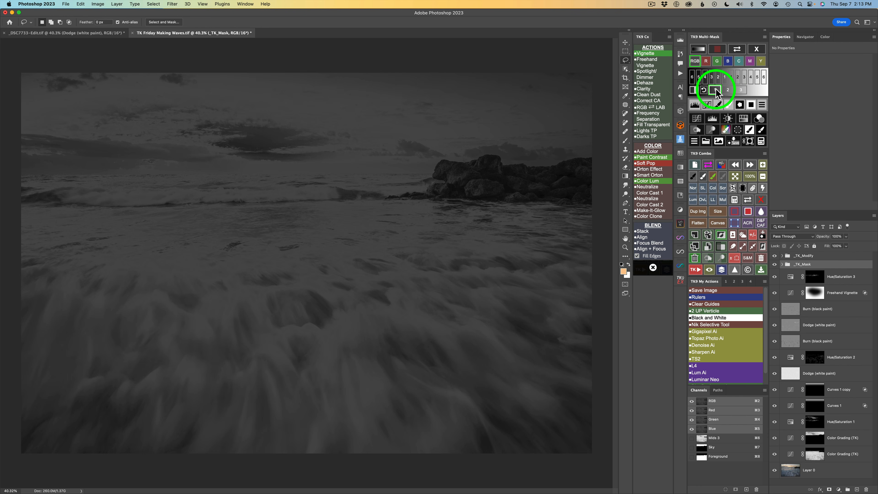
click(697, 118)
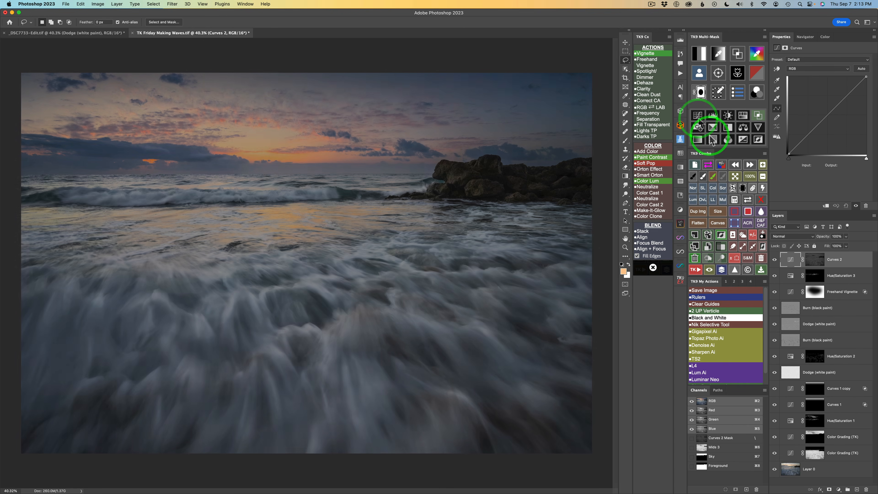
click(721, 200)
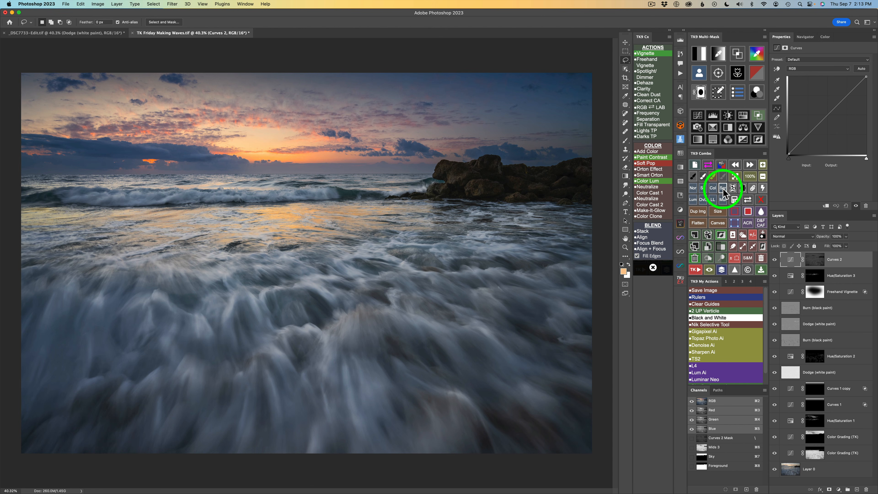
Set the new Curves layer's blend mode to Screen and lower its opacity to 27%.
click(723, 188)
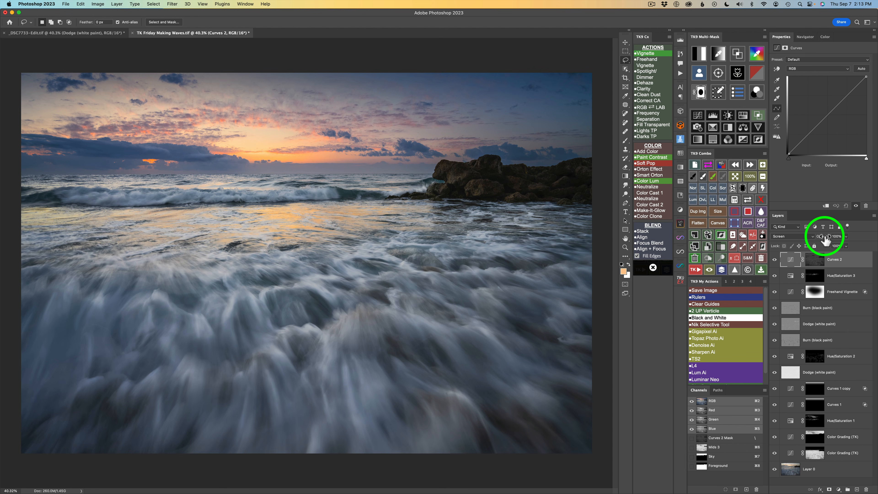
drag(825, 239, 727, 233)
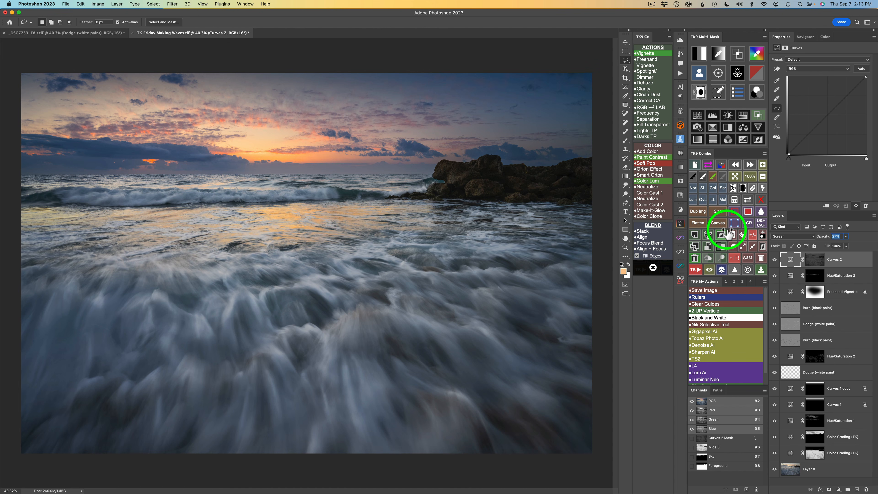
Toggle the Curves 2 layer's visibility off and on to compare the brightening effect.
click(774, 259)
click(774, 259)
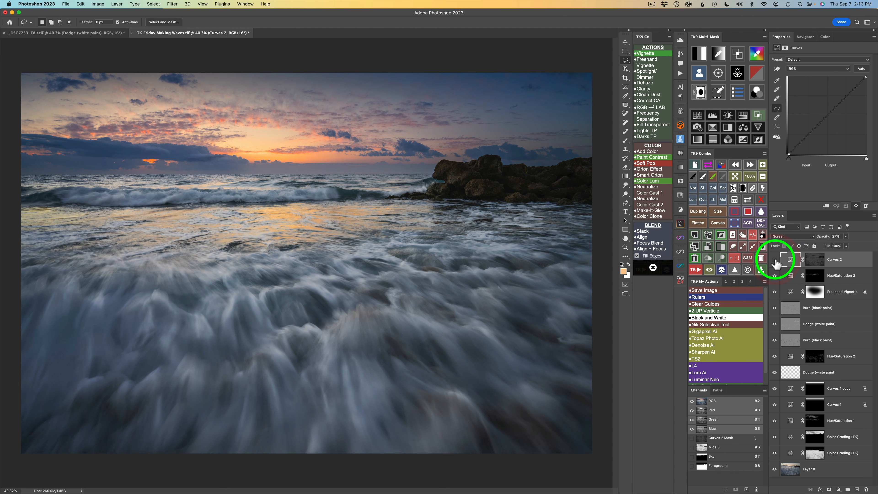
click(775, 259)
click(775, 260)
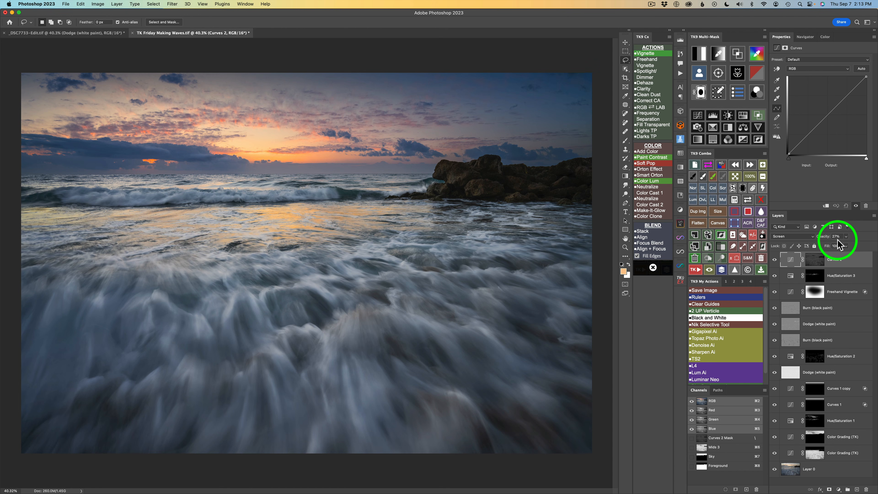
click(775, 260)
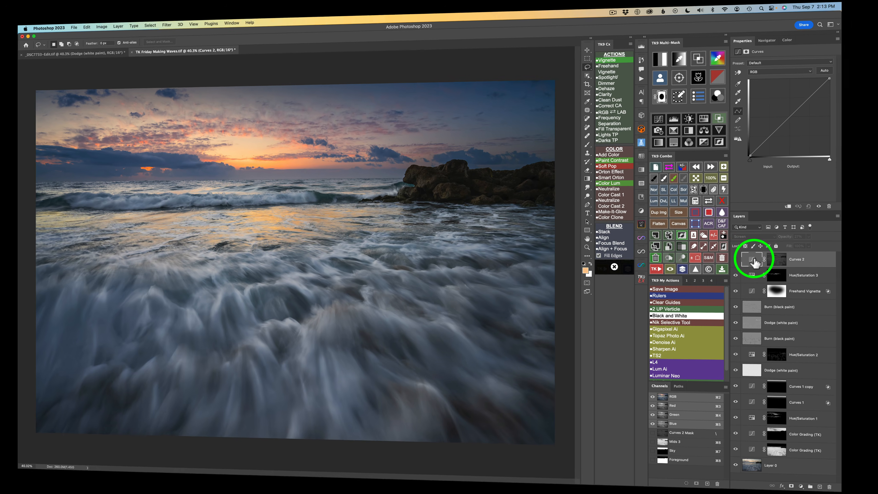